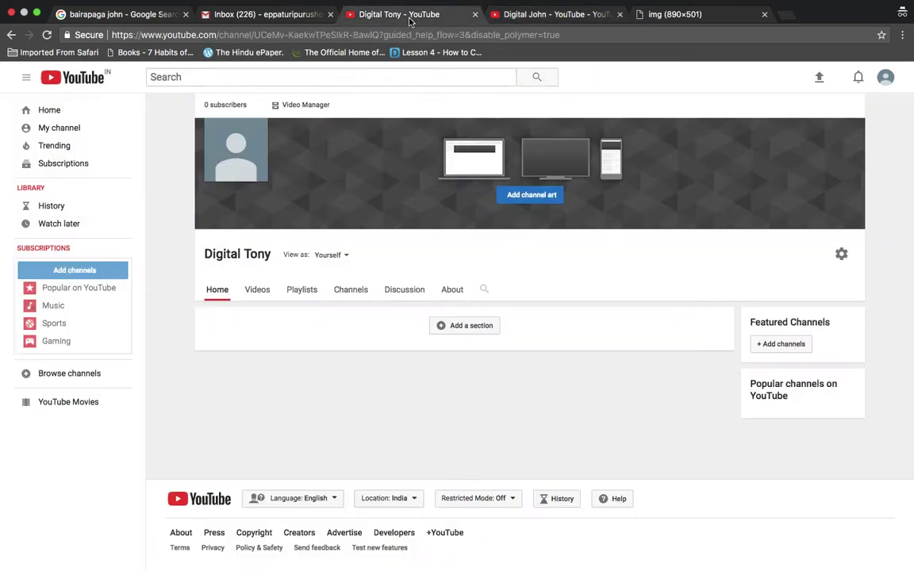
left_click(528, 14)
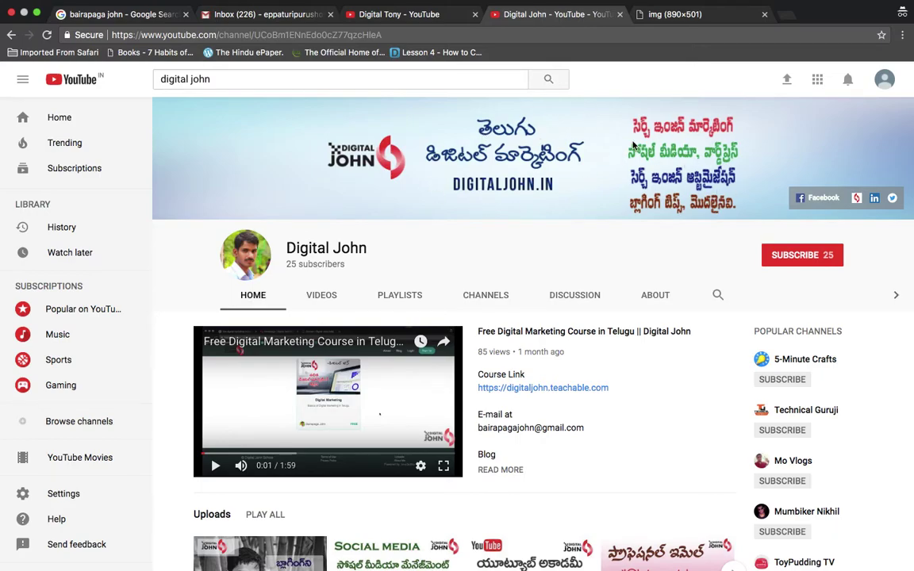
scroll(633, 143, "down", 2)
scroll(633, 142, "up", 2)
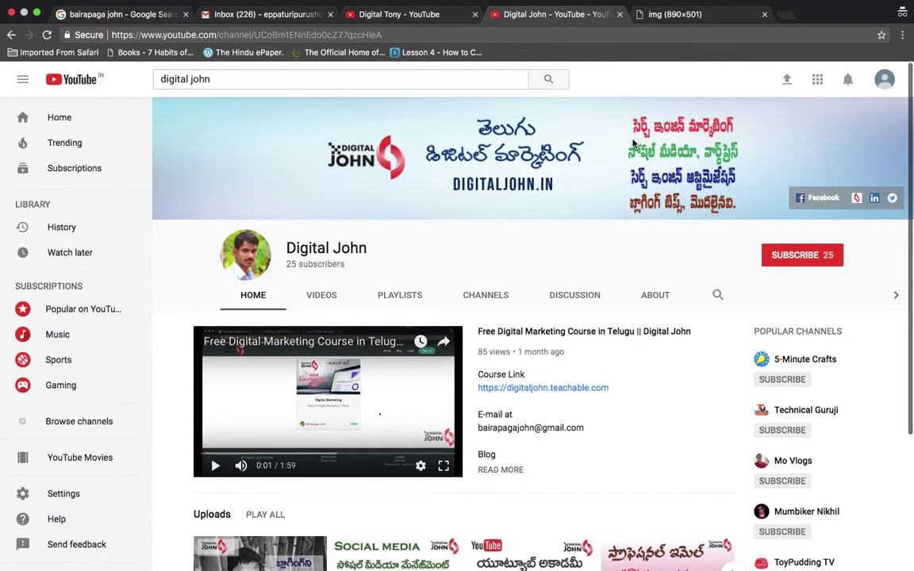
scroll(633, 143, "down", 5)
scroll(633, 142, "up", 5)
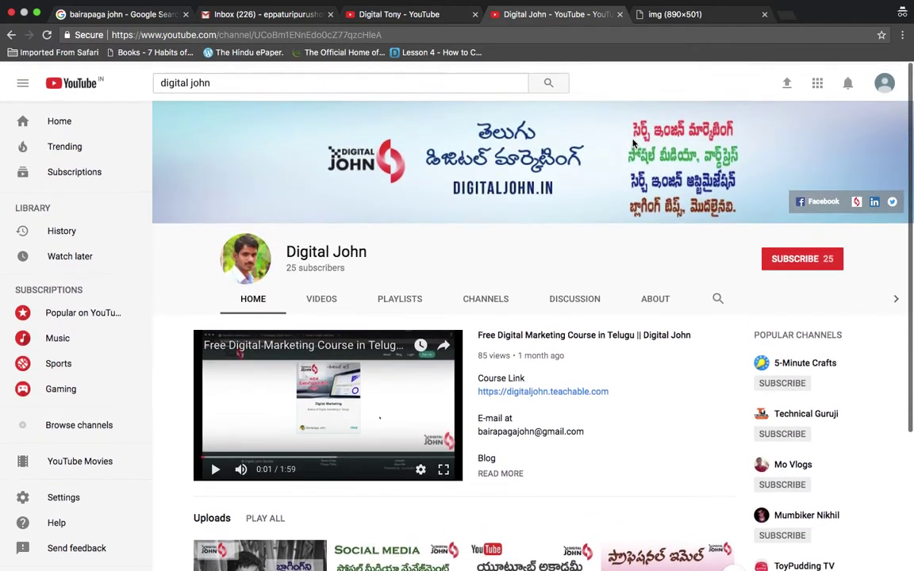
left_click(418, 14)
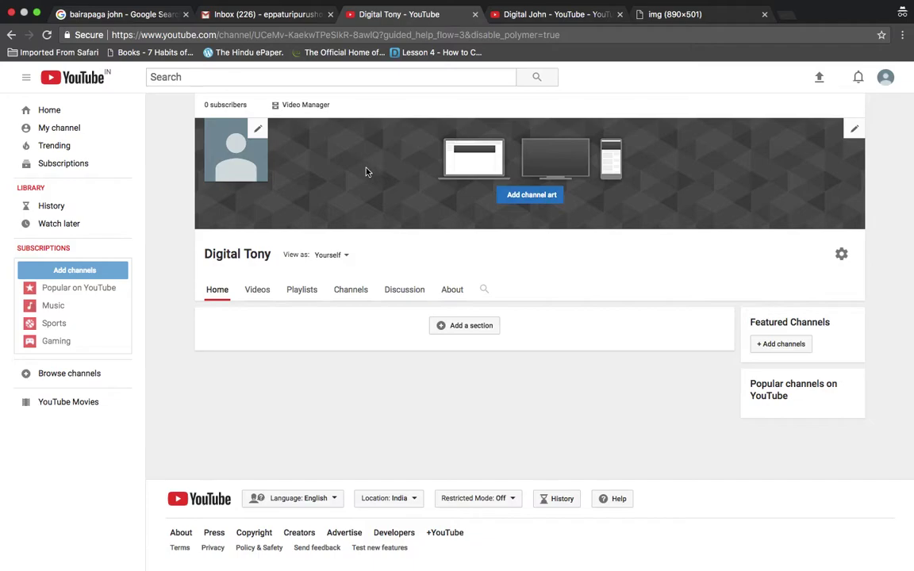
left_click(257, 127)
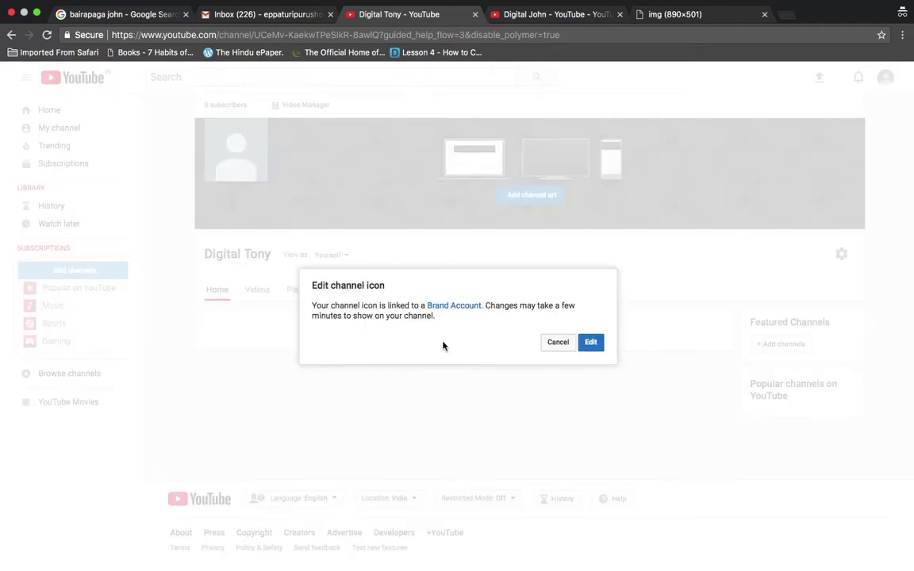
left_click(558, 343)
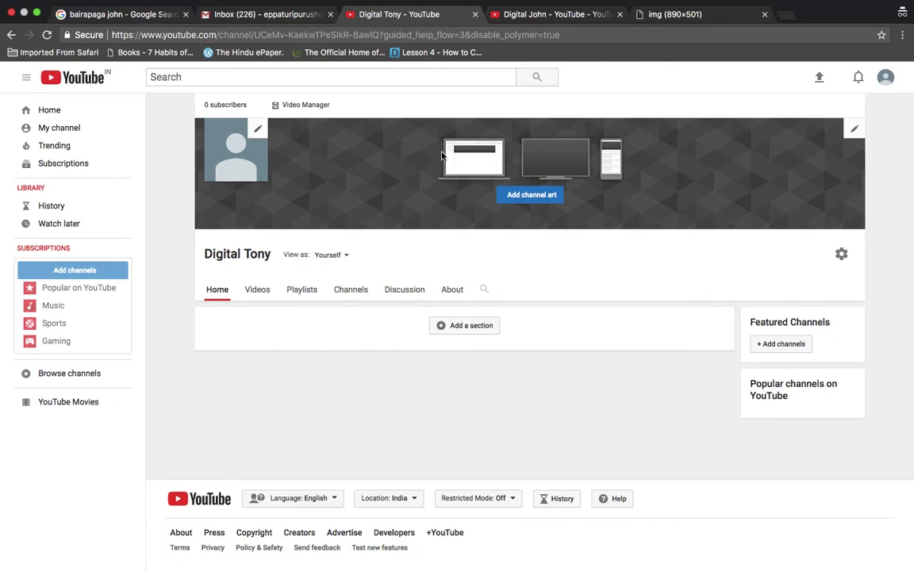
left_click(545, 17)
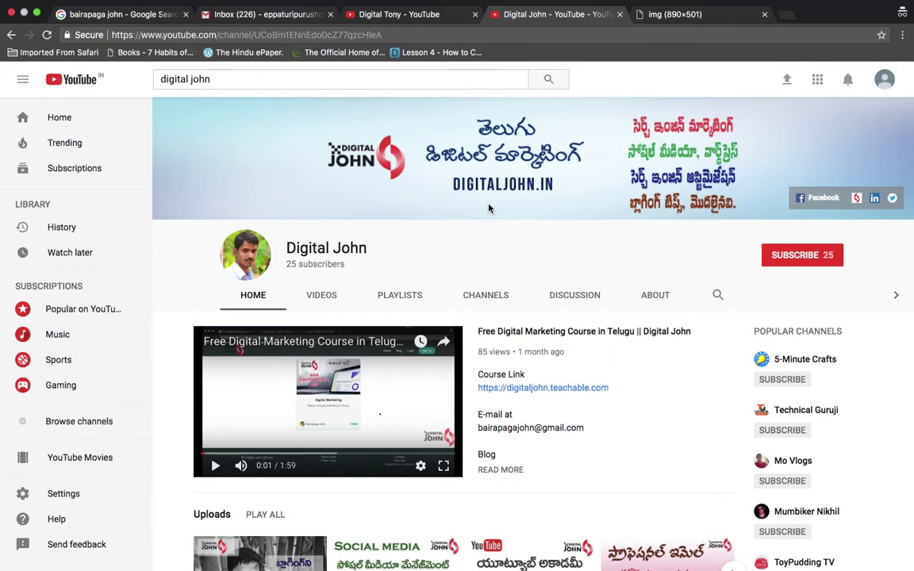
left_click(379, 17)
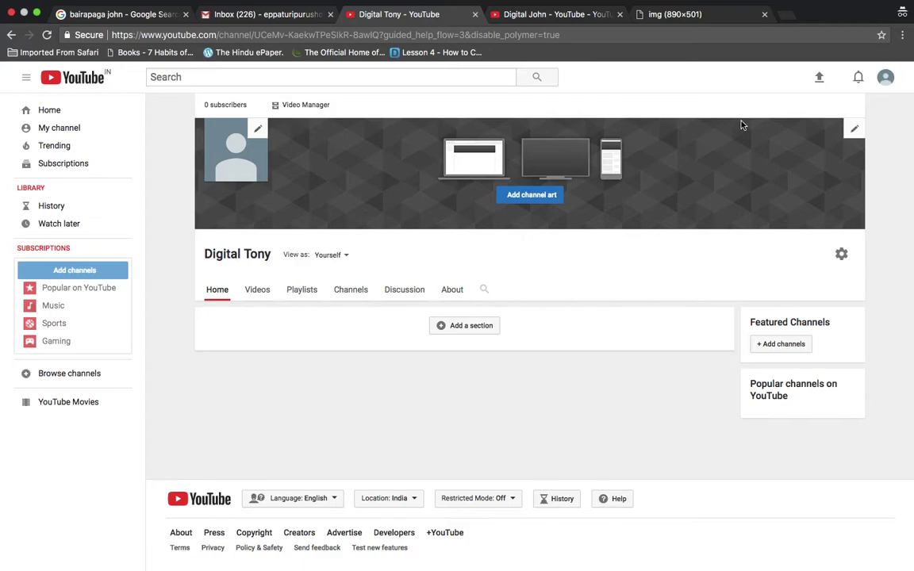
Upload the HTML / CSS video file from the Desktop to YouTube
left_click(821, 80)
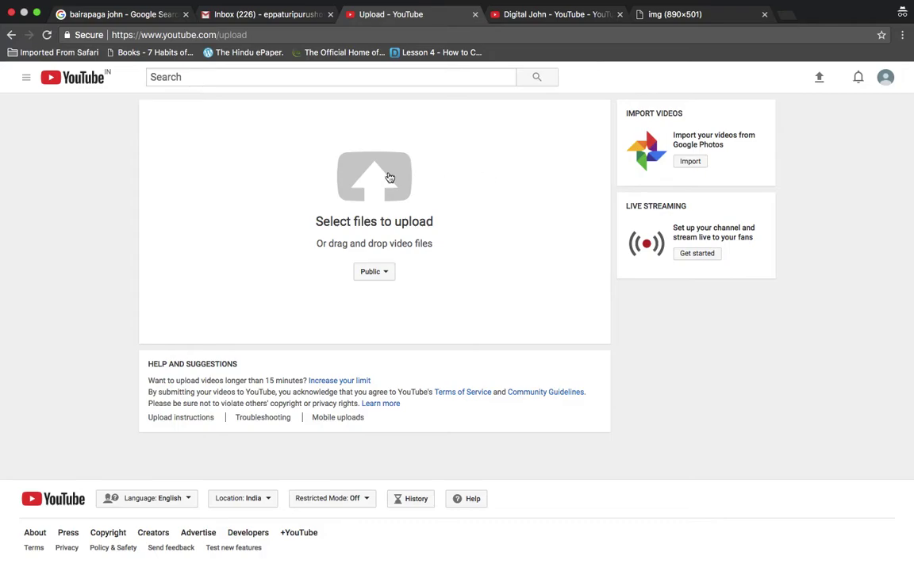
left_click(389, 177)
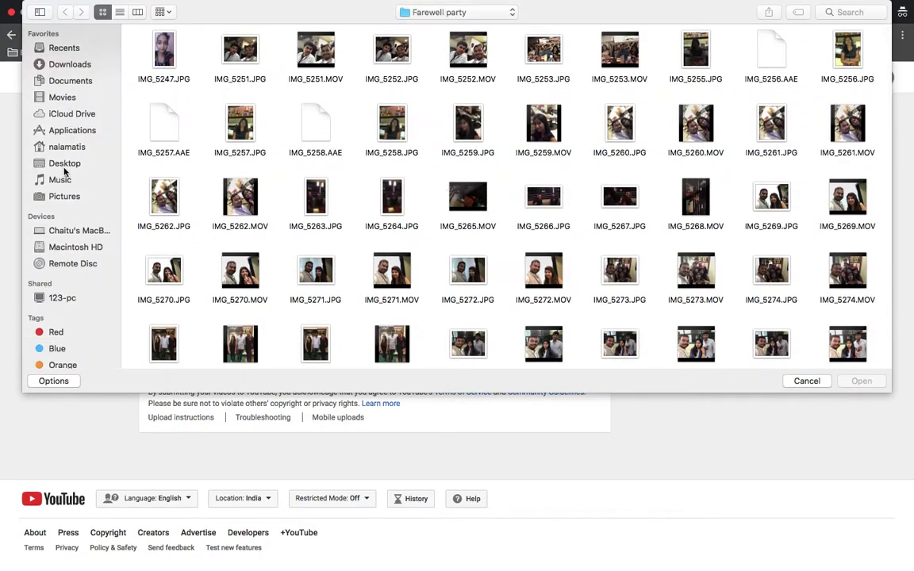
left_click(66, 165)
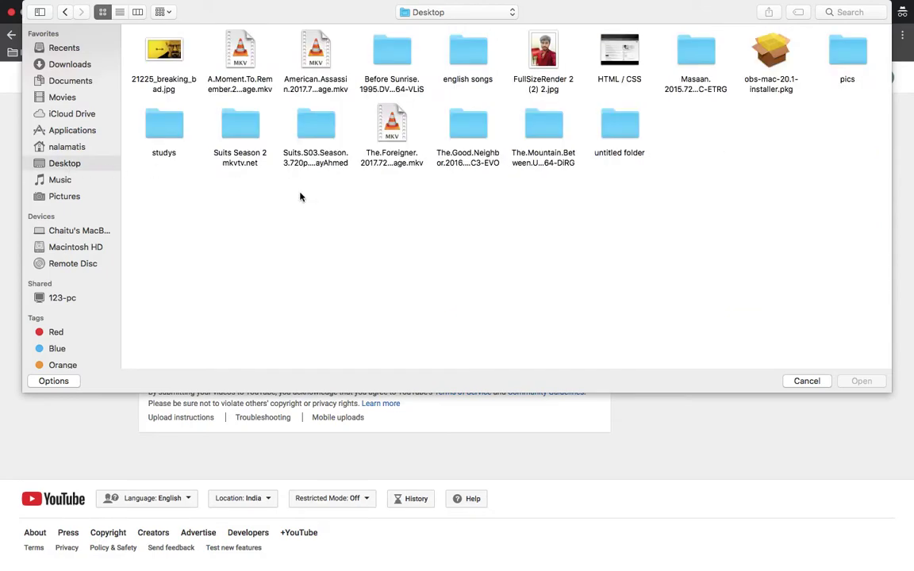
left_click(637, 71)
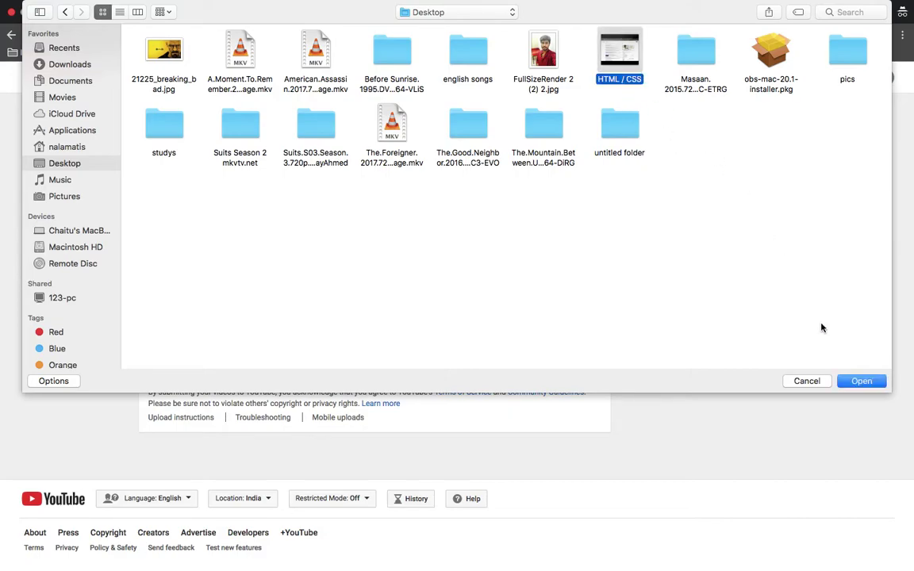
left_click(861, 381)
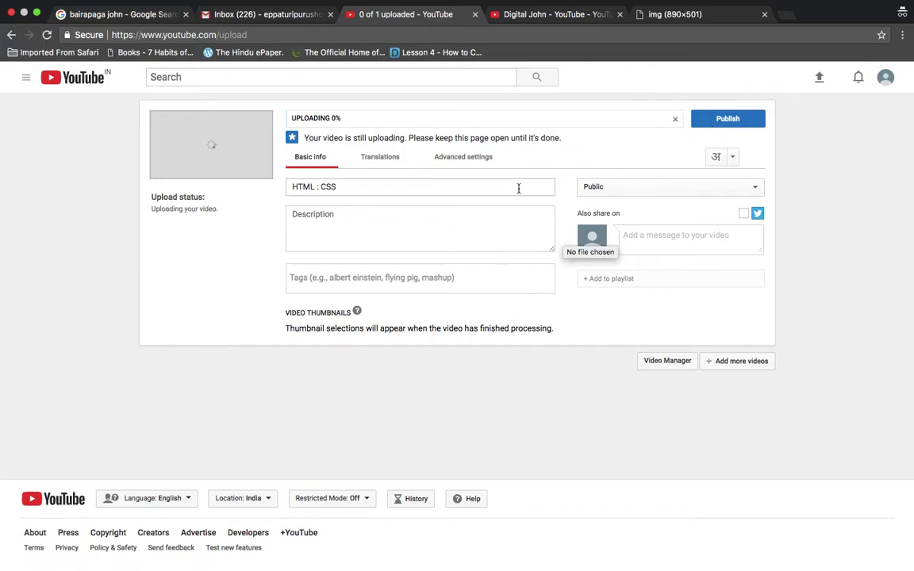
Select the HTML : CSS title, click into the description, then go to the Digital John tab
triple_click(404, 193)
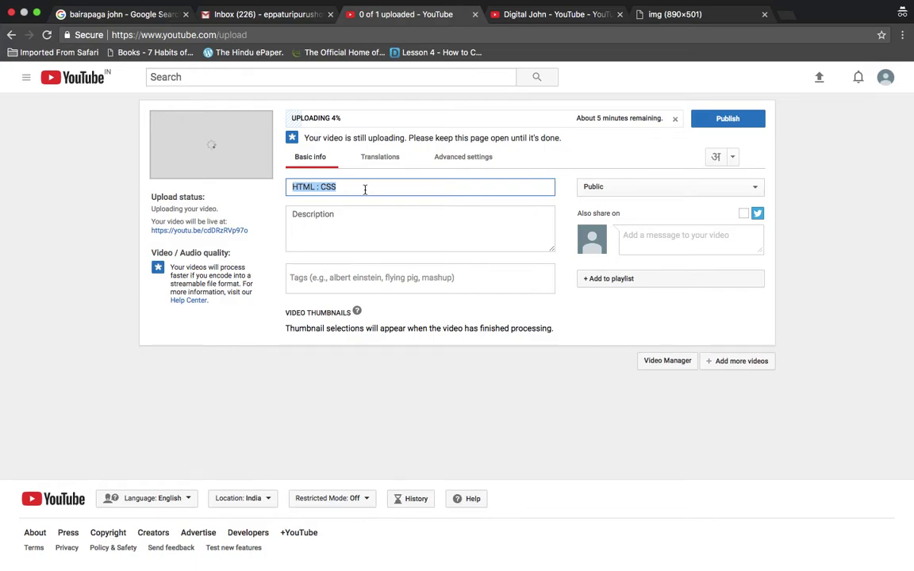
left_click(364, 225)
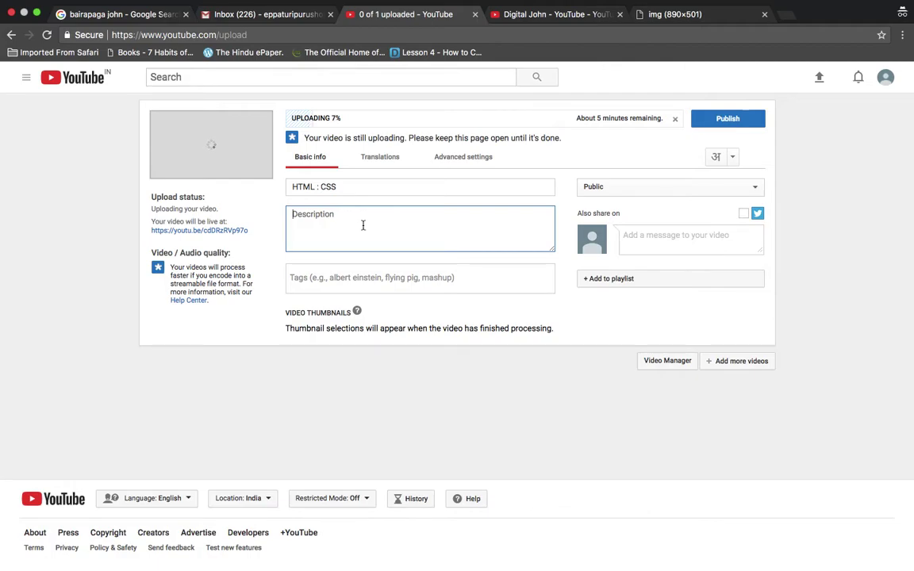
left_click(539, 15)
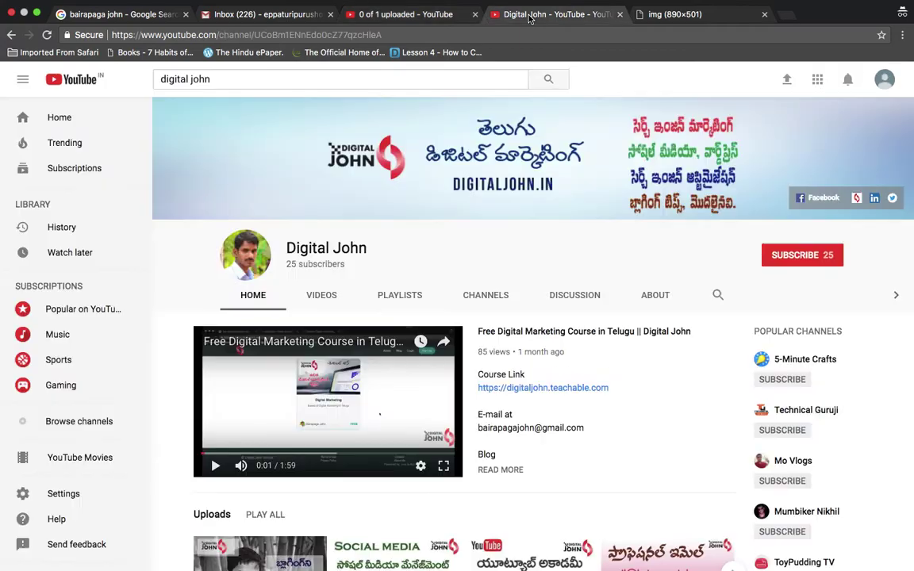
Play and pause the first Digital John upload, then expand its full description
scroll(399, 291, "down", 2)
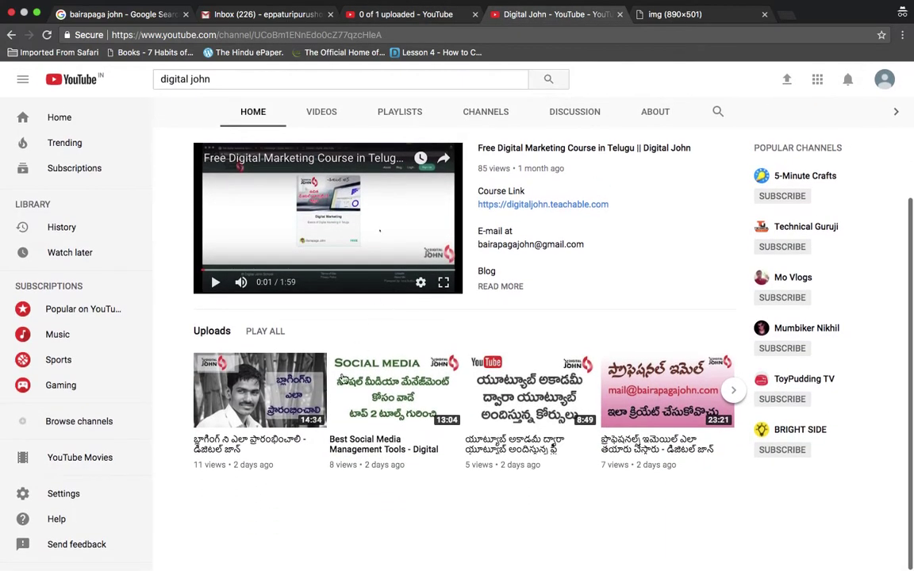
left_click(268, 386)
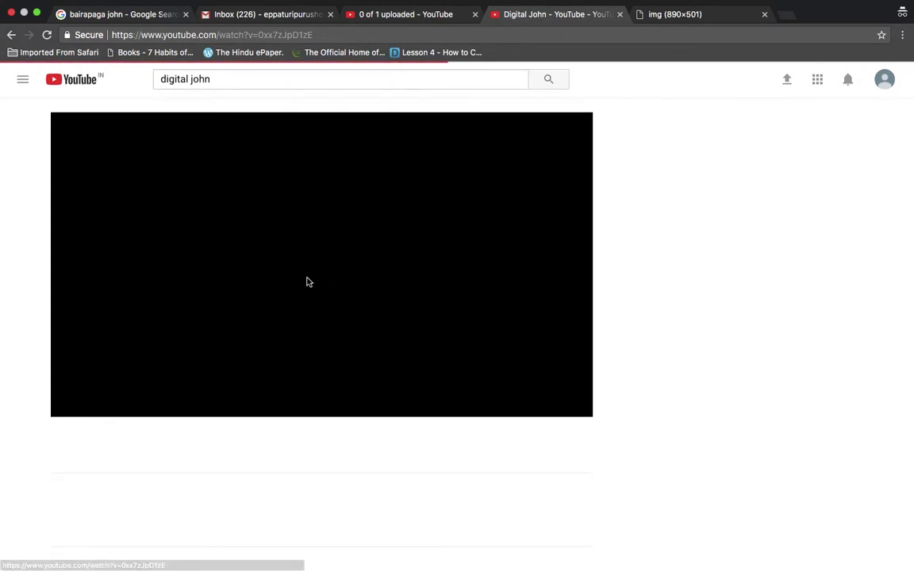
left_click(73, 405)
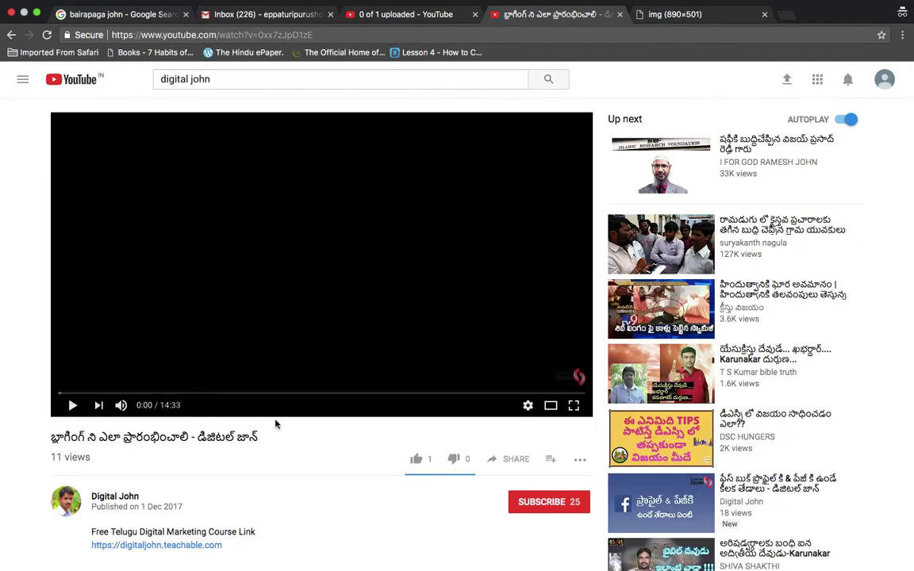
scroll(276, 424, "down", 3)
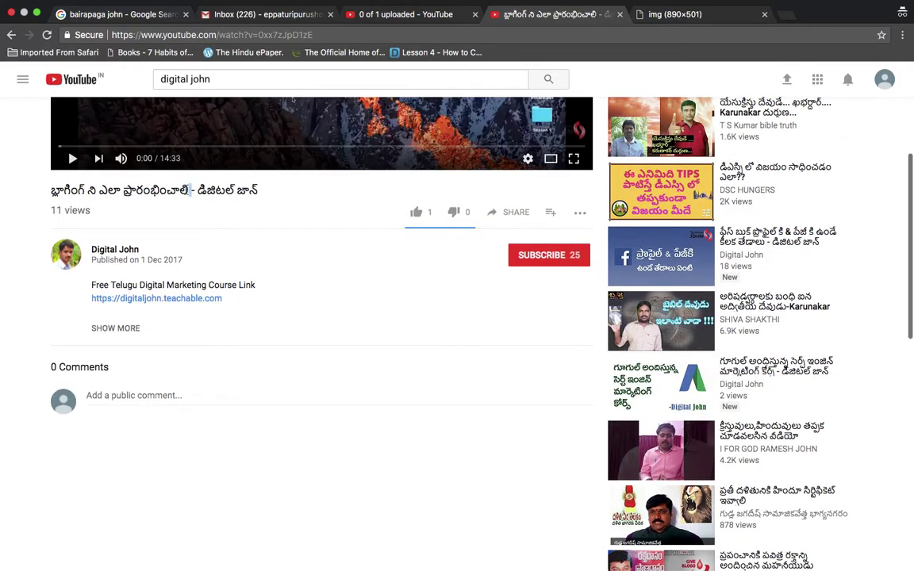
triple_click(189, 191)
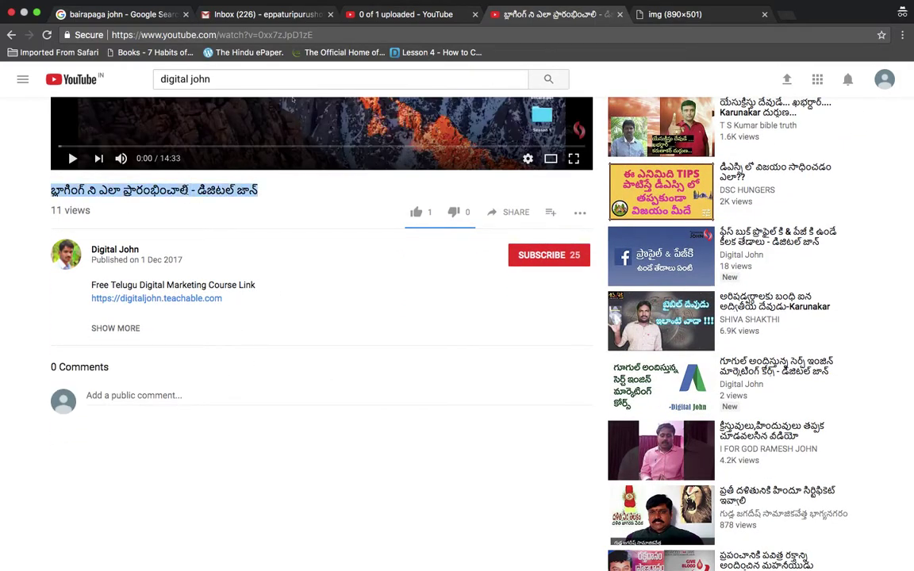
left_click(119, 329)
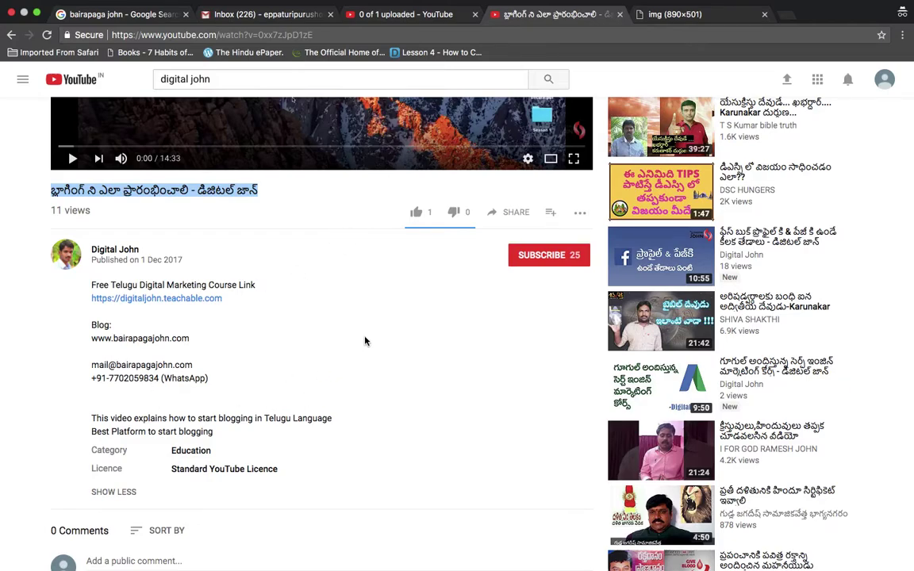
Return to the HTML : CSS upload page and place the cursor in the Tags field
scroll(365, 341, "up", 2)
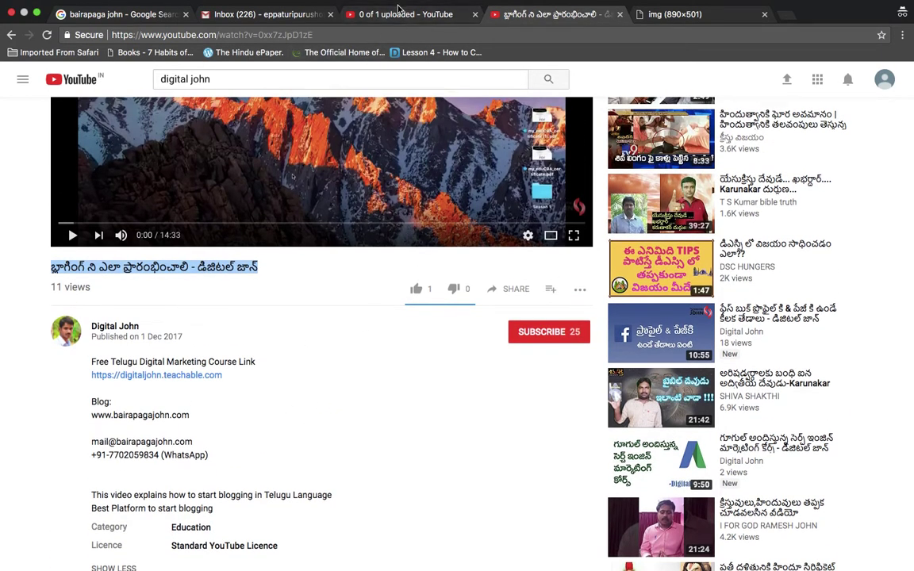
left_click(364, 15)
left_click(357, 272)
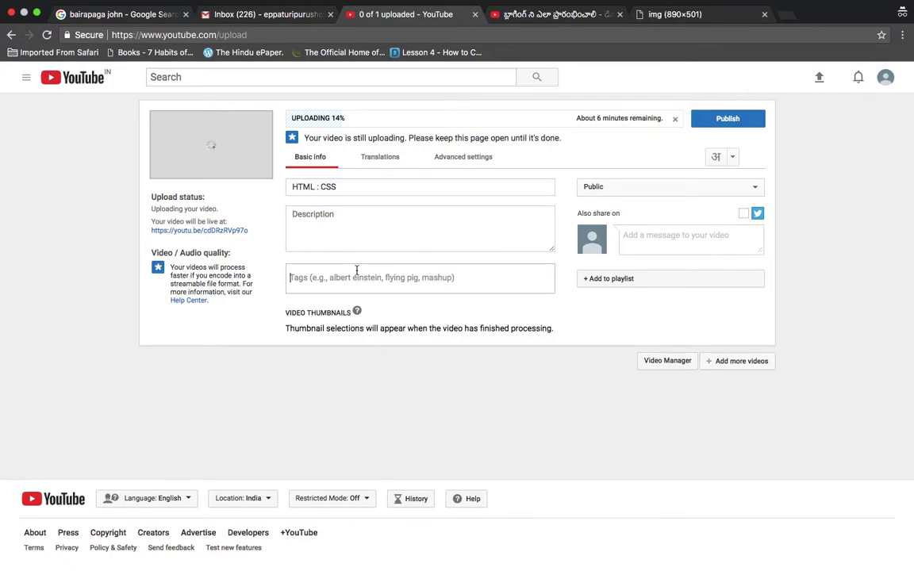
type("ci")
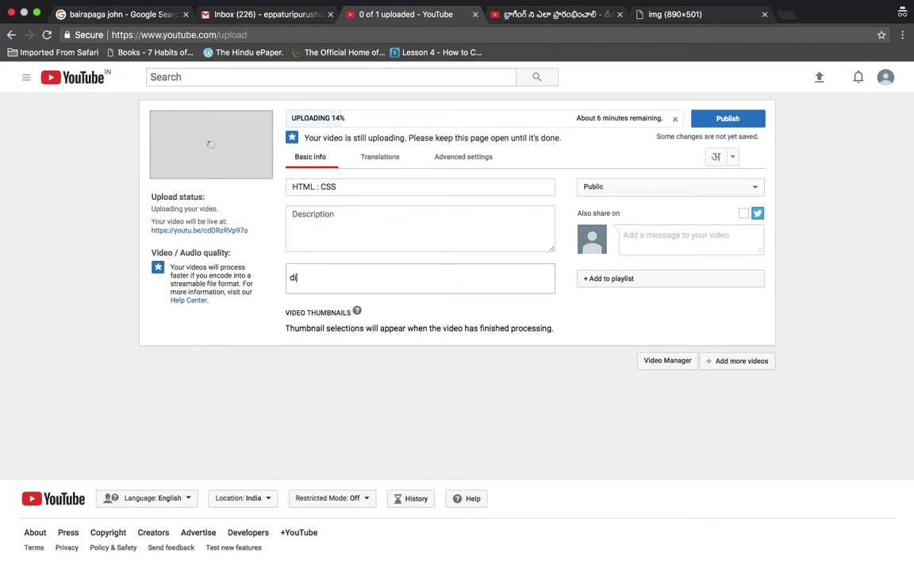
type("gital marketing telugu")
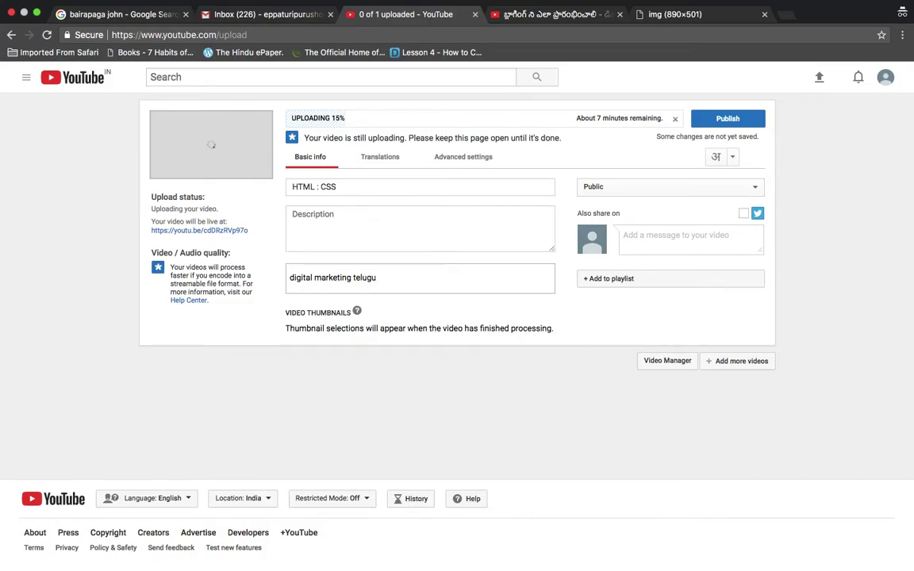
key("Return")
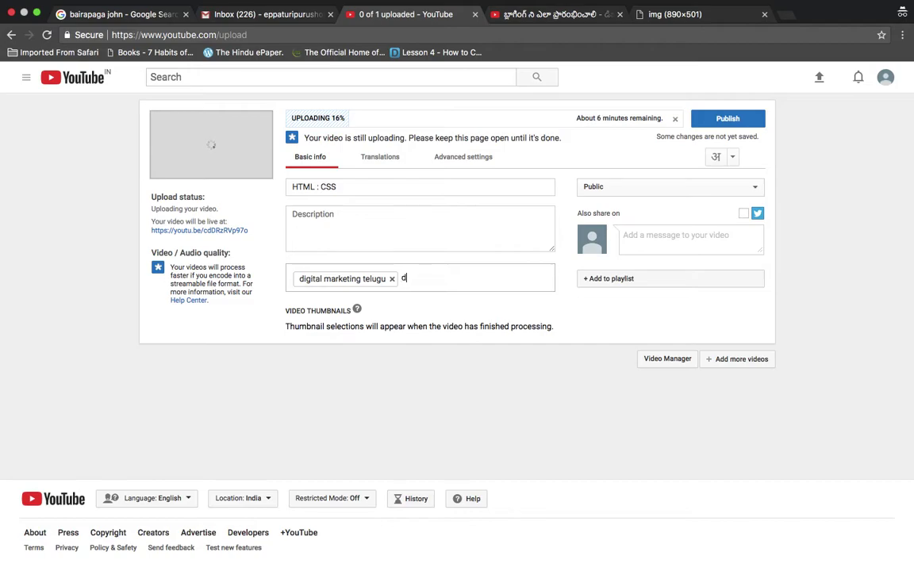
type("dgi")
key("BackSpace")
key("BackSpace")
type("igital john")
key("Return")
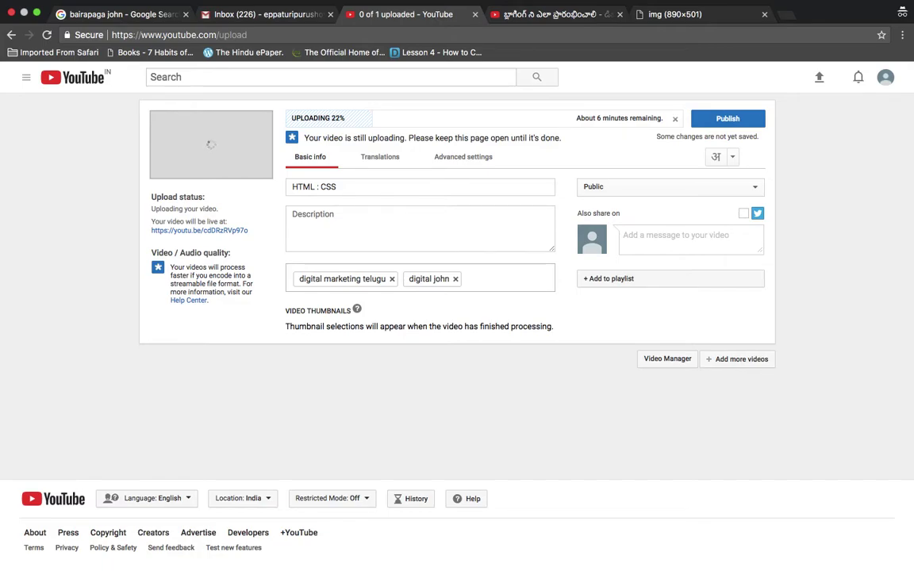
left_click(394, 231)
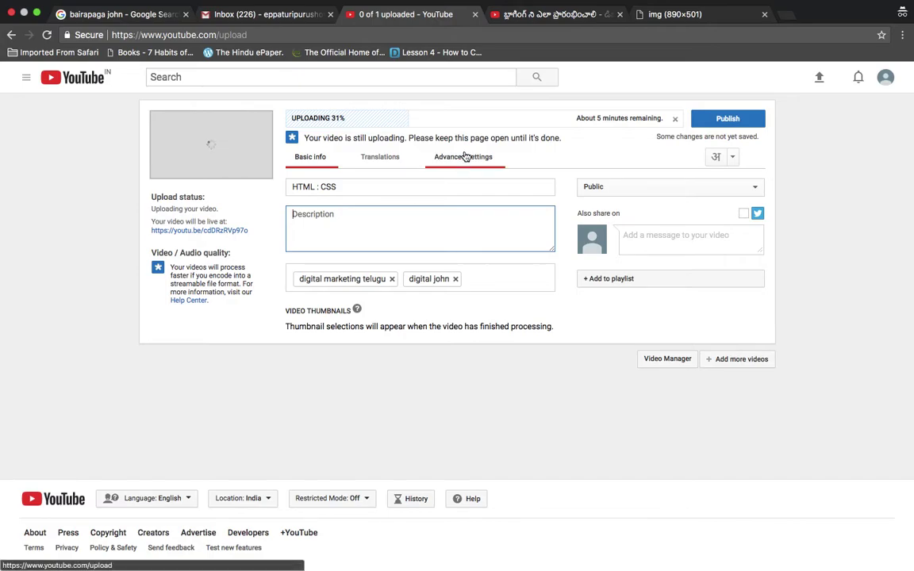
Open the Digital John channel and play, then pause, Best Social Media Management Tools
left_click(536, 15)
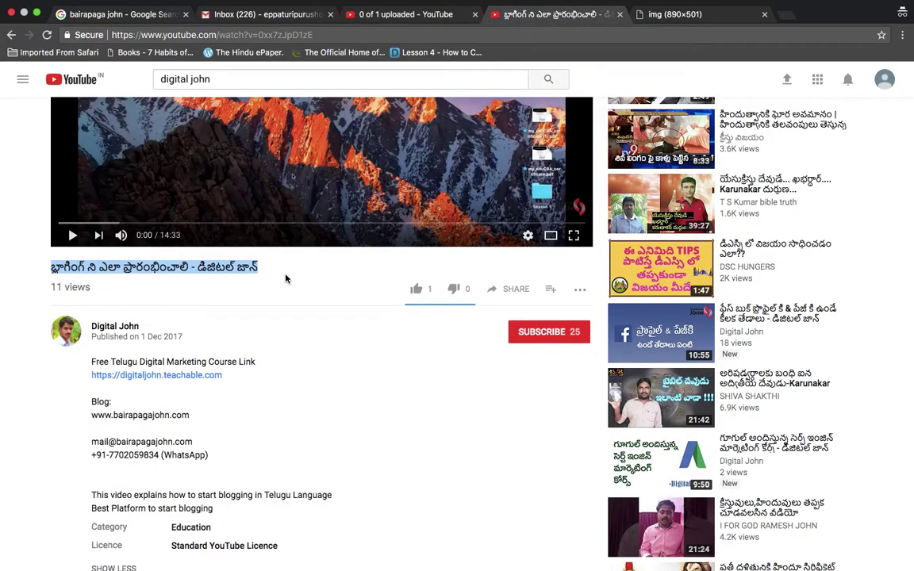
left_click(115, 326)
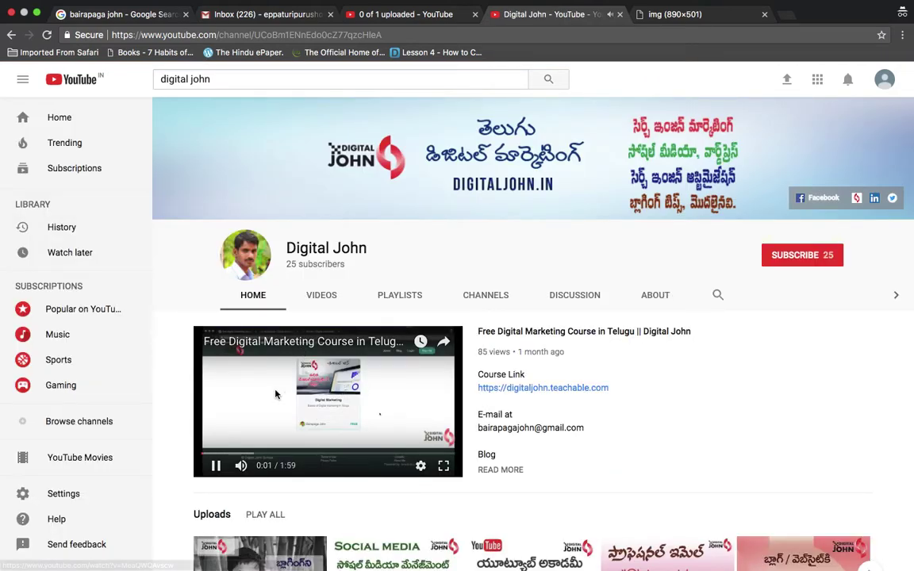
left_click(275, 394)
scroll(693, 400, "down", 3)
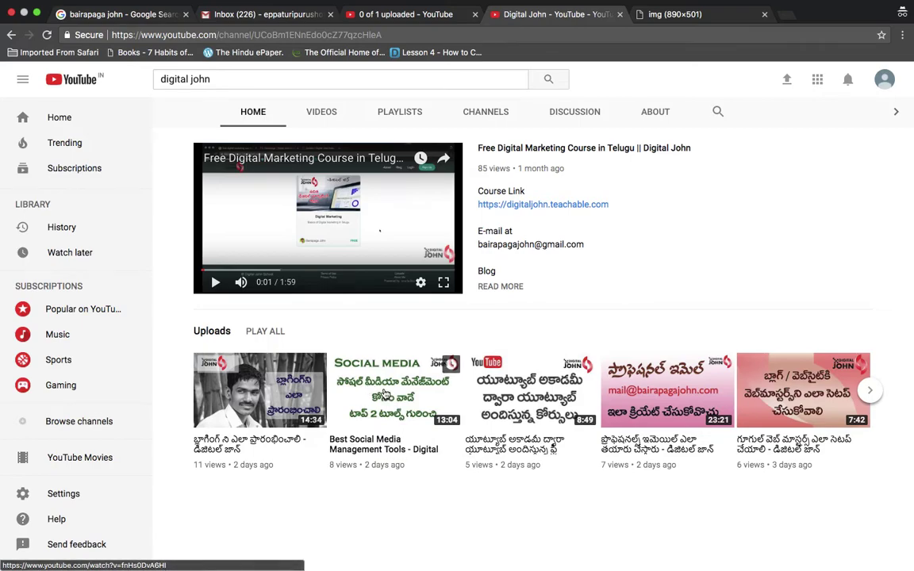
left_click(359, 462)
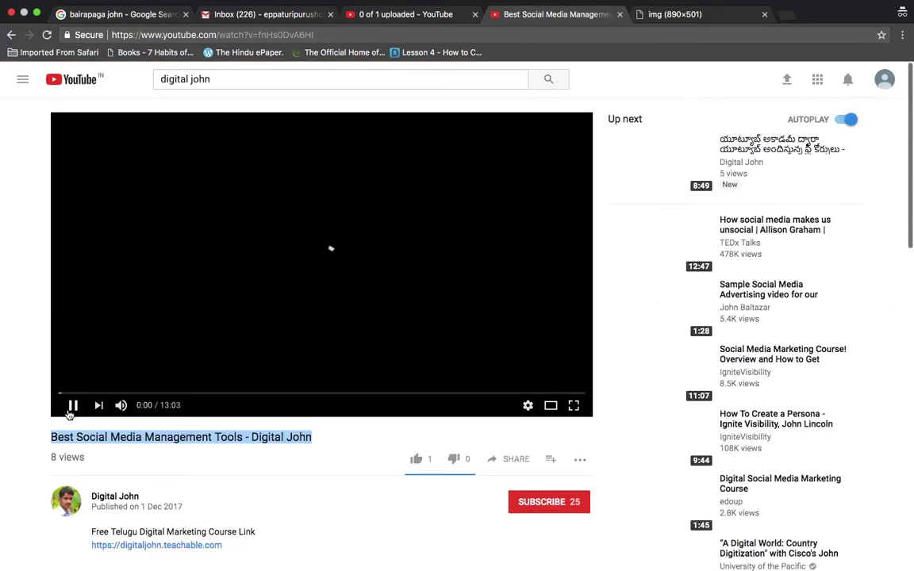
left_click(72, 405)
Review the video's 8-view count and page, then go back to the upload tab
triple_click(69, 458)
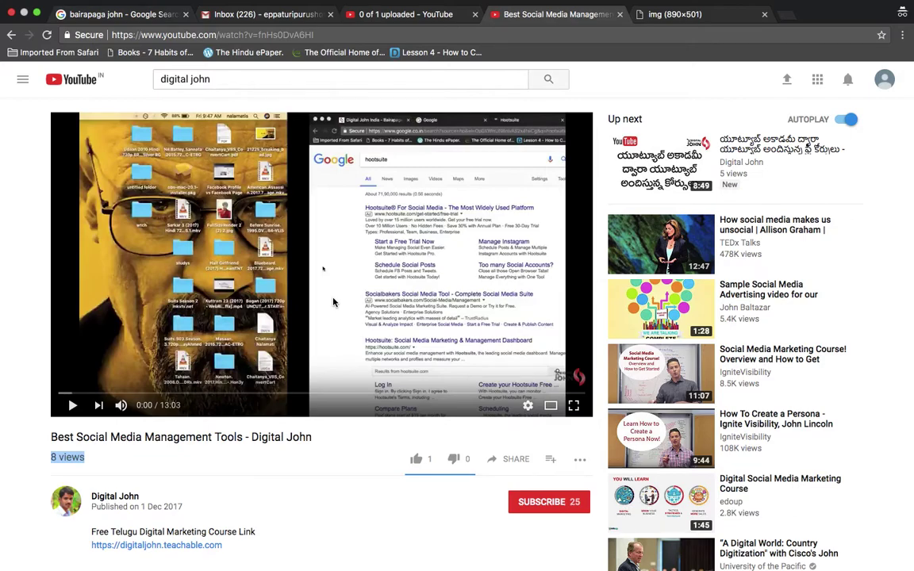
scroll(333, 302, "down", 5)
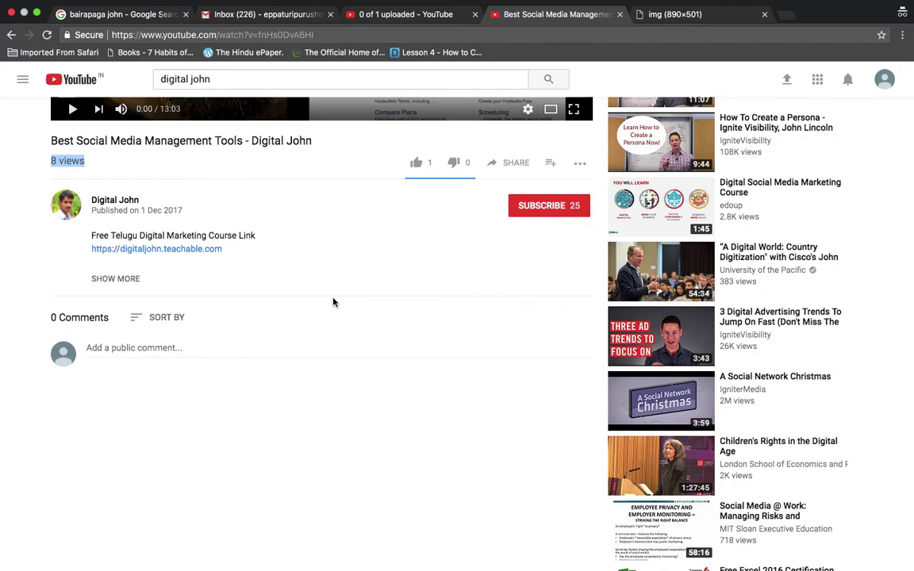
scroll(333, 302, "up", 5)
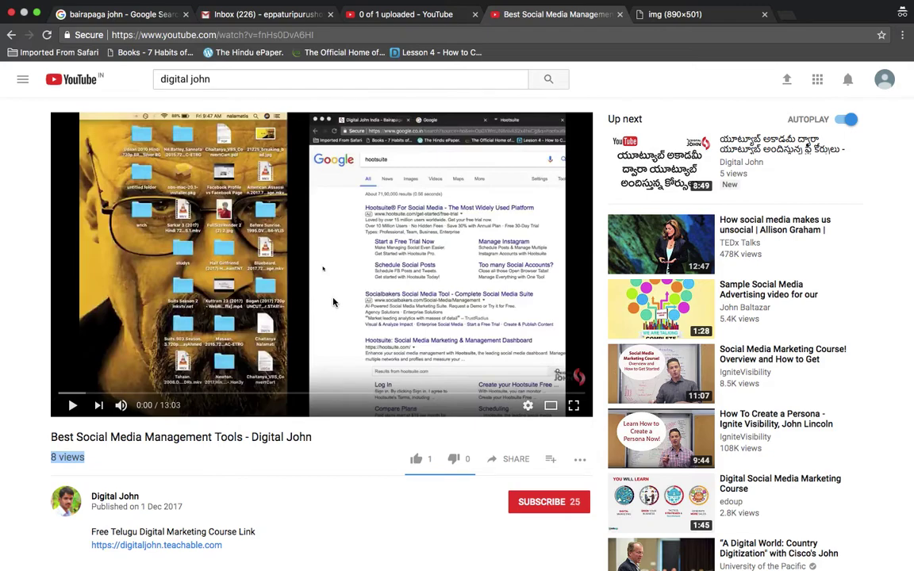
scroll(333, 301, "down", 2)
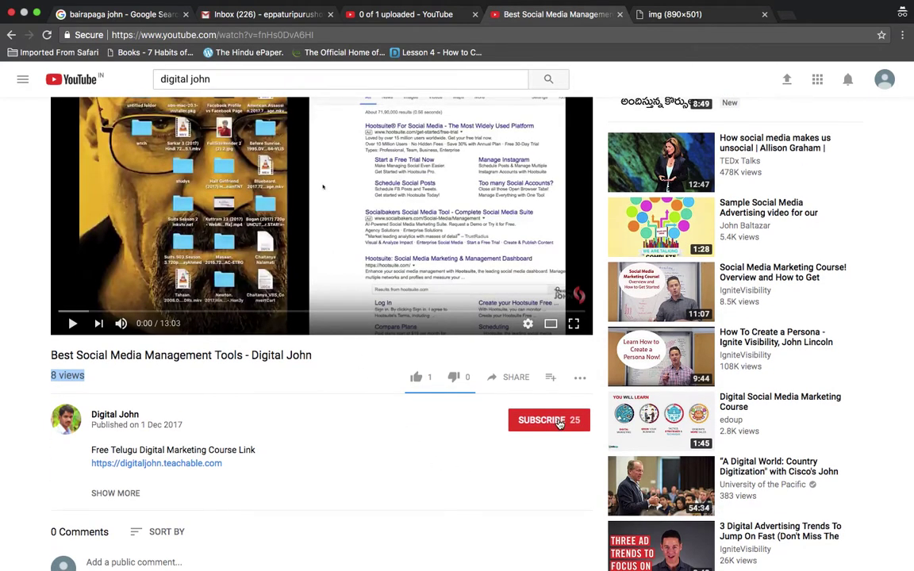
scroll(559, 424, "up", 2)
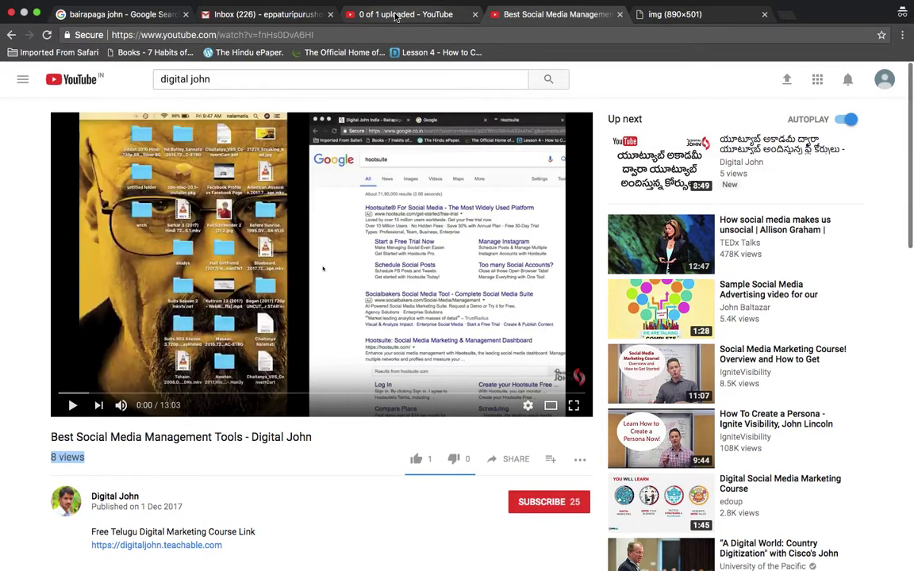
left_click(396, 16)
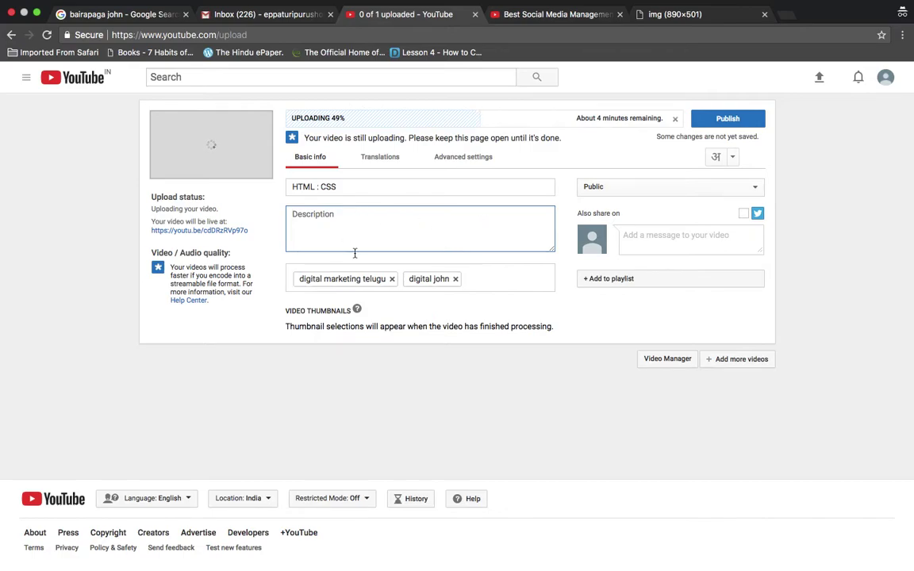
Click through the title and description fields, then open the Public visibility dropdown
left_click(363, 190)
left_click(364, 218)
left_click(752, 190)
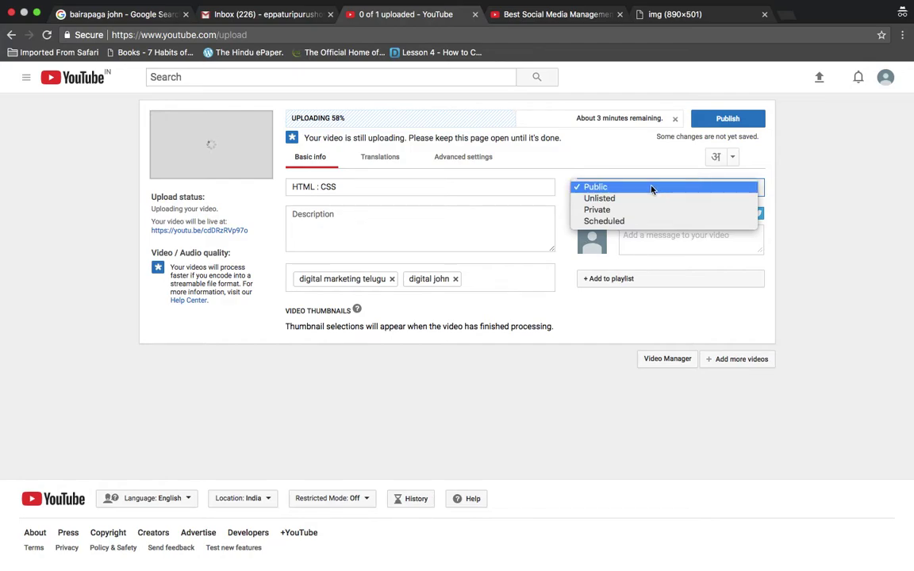
Change the HTML : CSS video's visibility from Public to Unlisted
left_click(740, 239)
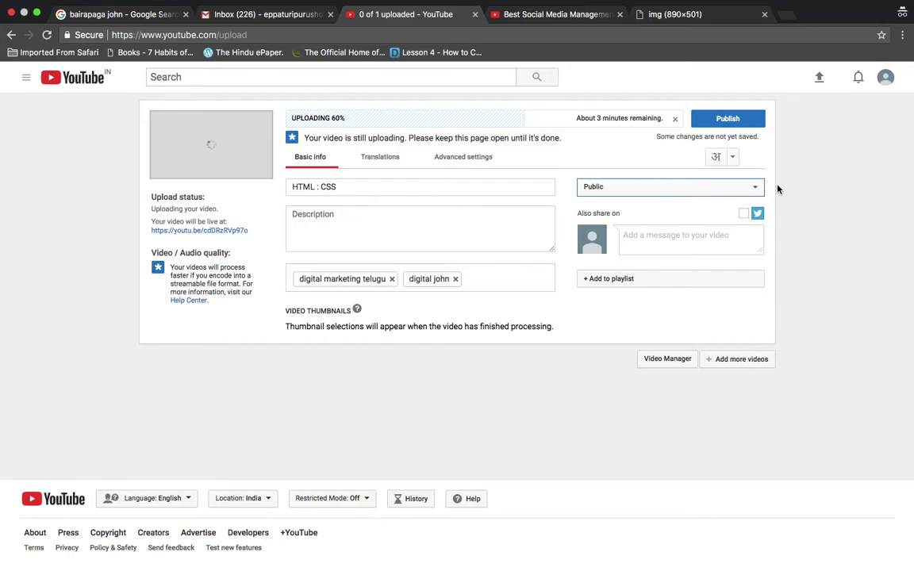
left_click(753, 188)
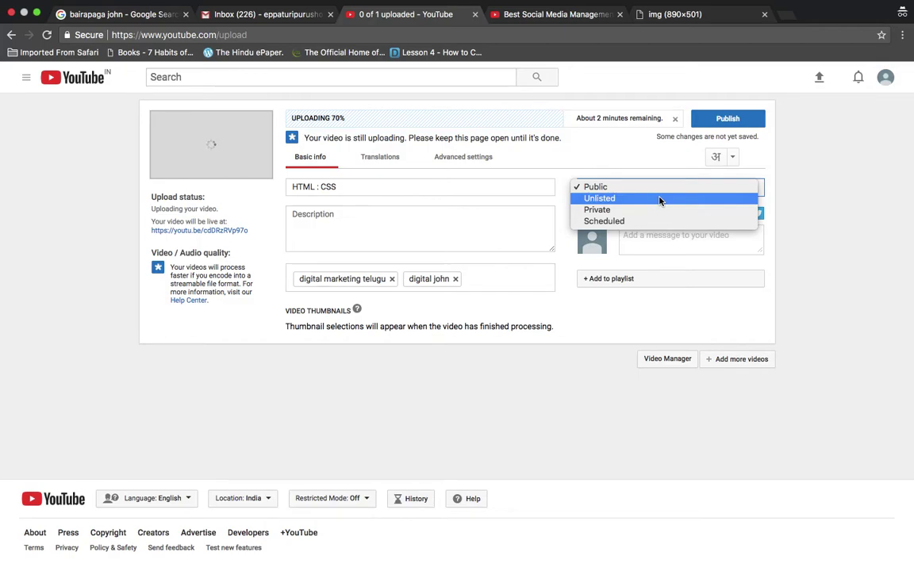
left_click(659, 199)
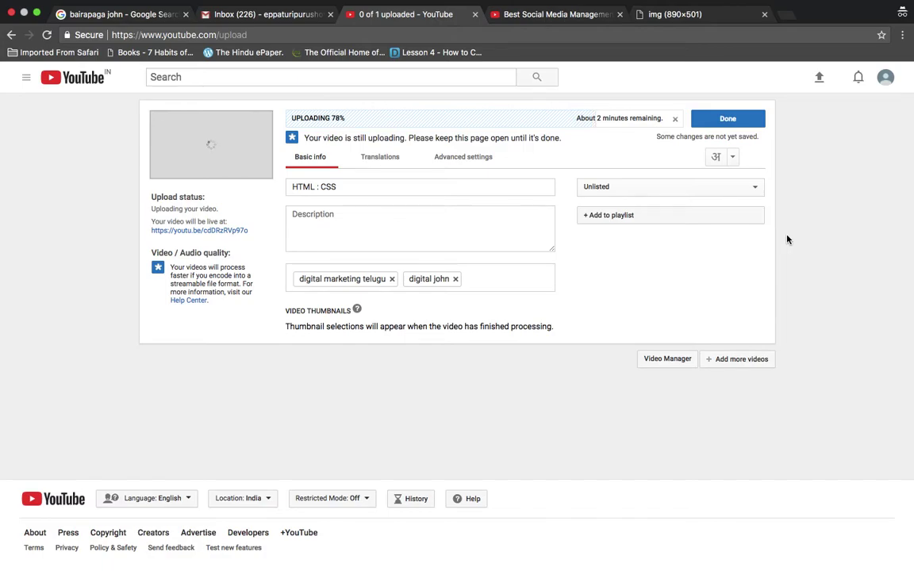
left_click(743, 188)
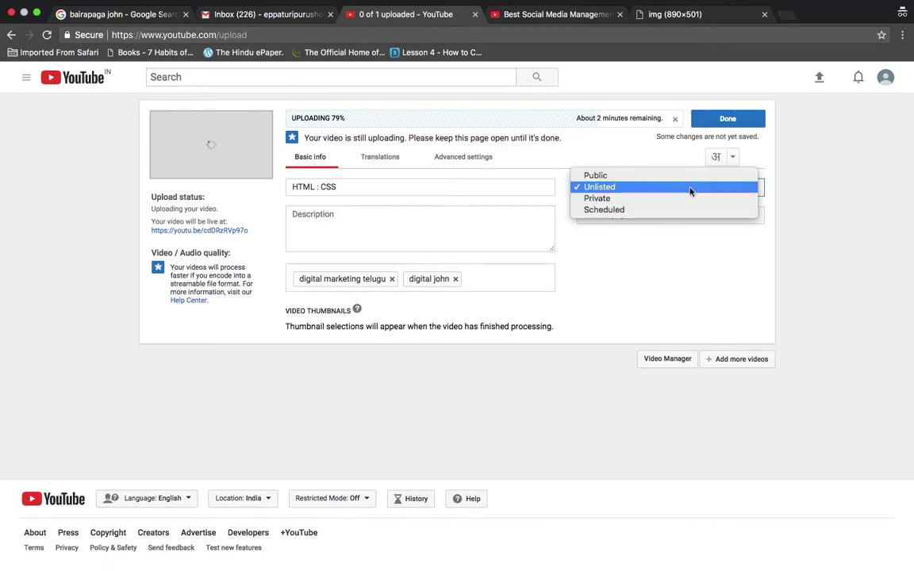
Close the visibility dropdown keeping Unlisted, then switch to the banner size-guide image tab
left_click(771, 250)
left_click(746, 187)
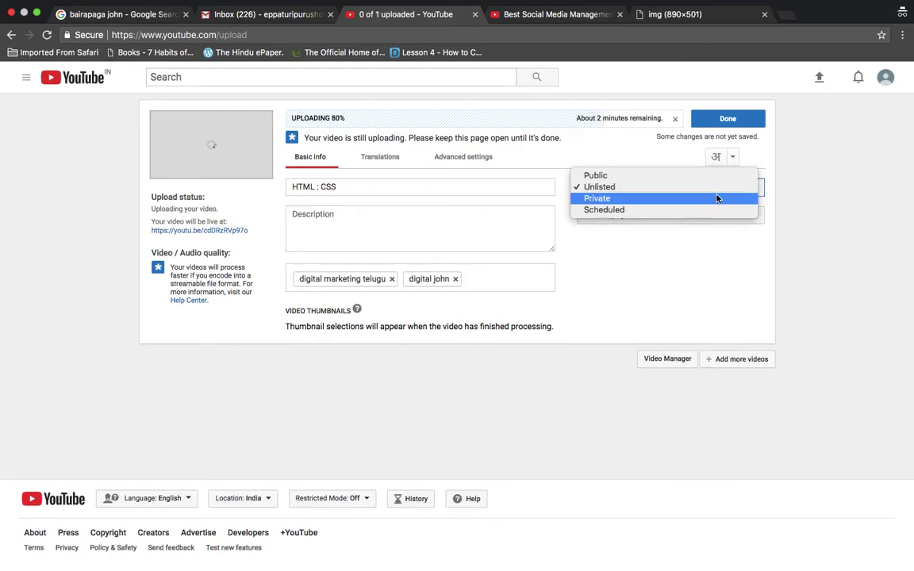
left_click(711, 188)
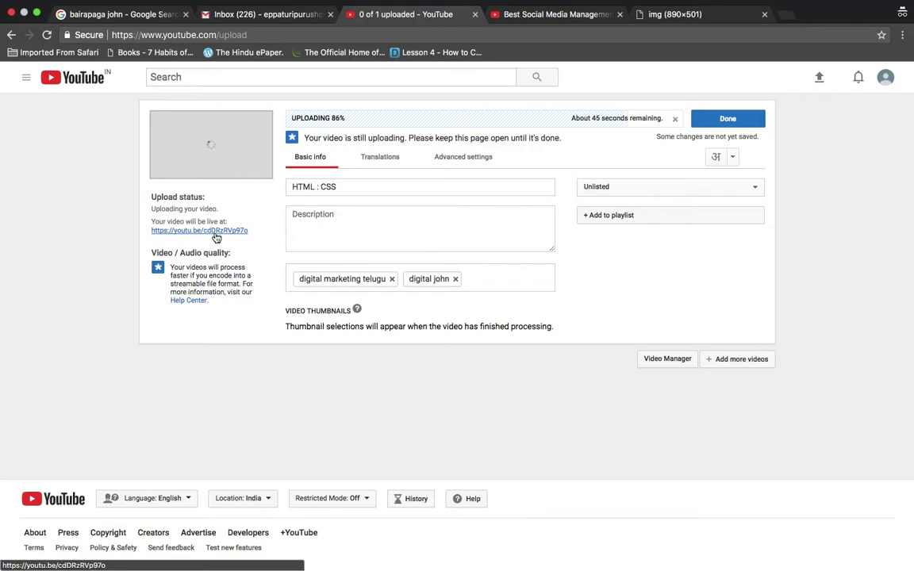
left_click(684, 20)
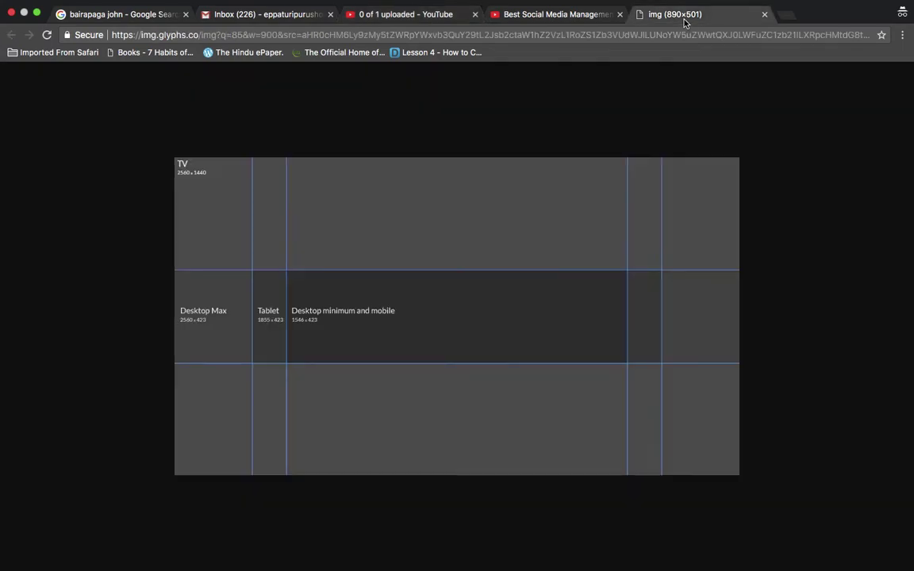
Load the Digital John India blog from the 'bai' address suggestion and open its About page
left_click(581, 34)
type("bai")
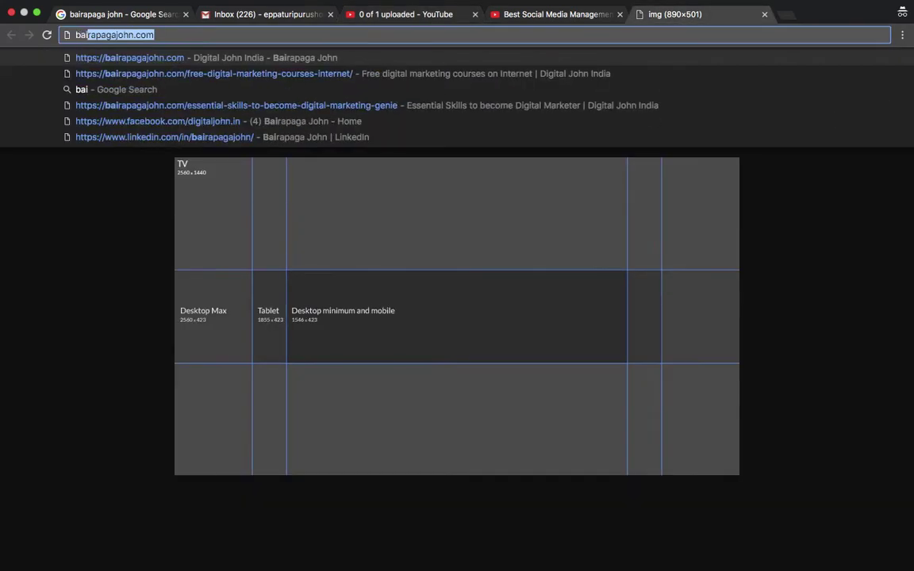
key("Return")
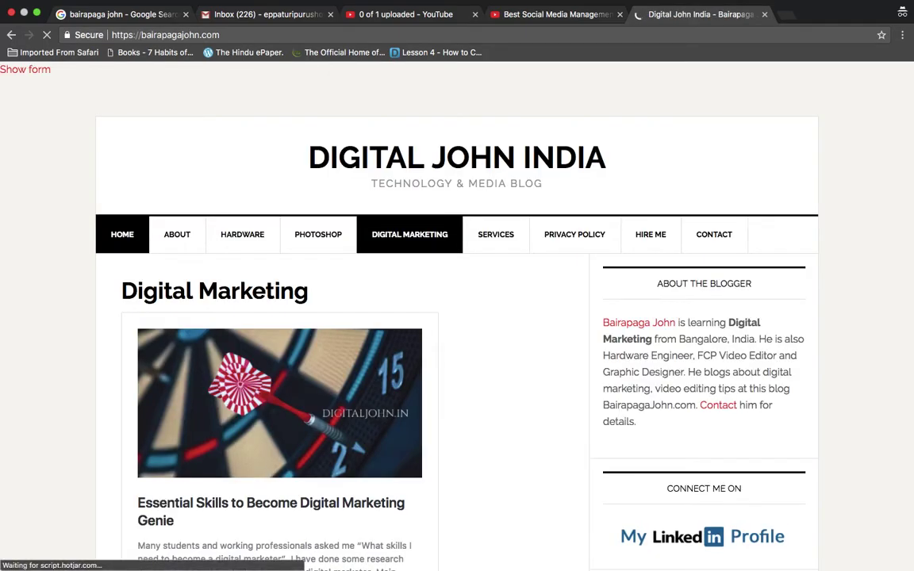
scroll(567, 232, "down", 8)
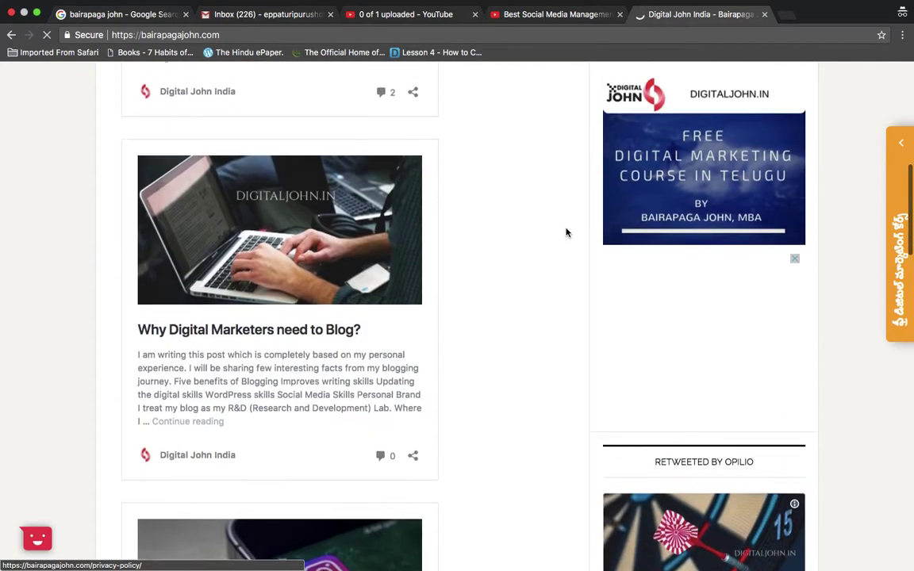
scroll(567, 233, "up", 8)
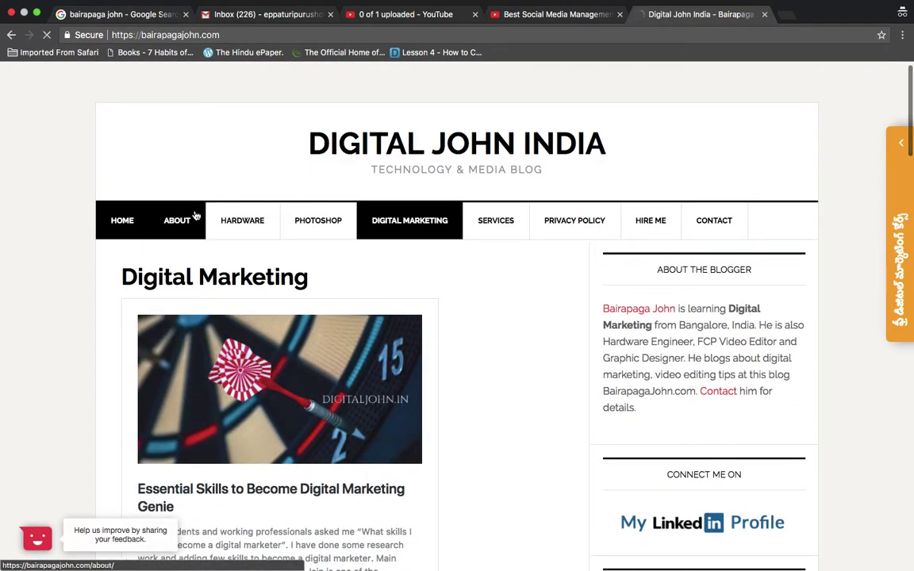
left_click(193, 214)
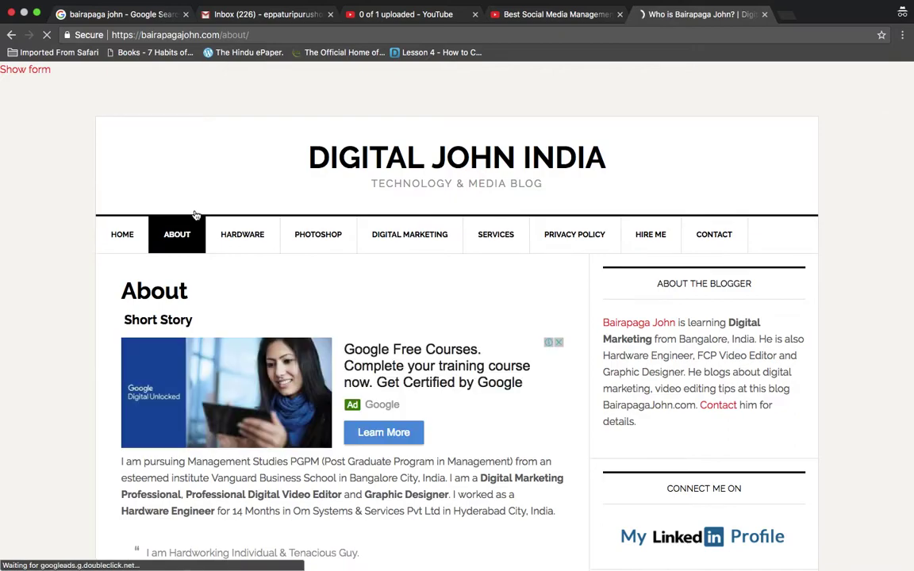
Play and pause the embedded documentary, then return to the Best Social Media Management video
scroll(195, 214, "down", 10)
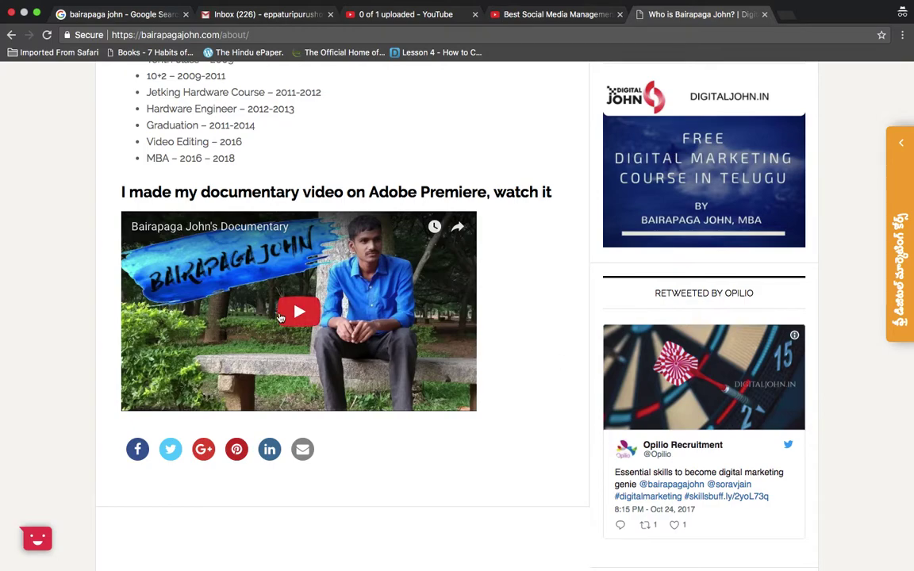
left_click(221, 330)
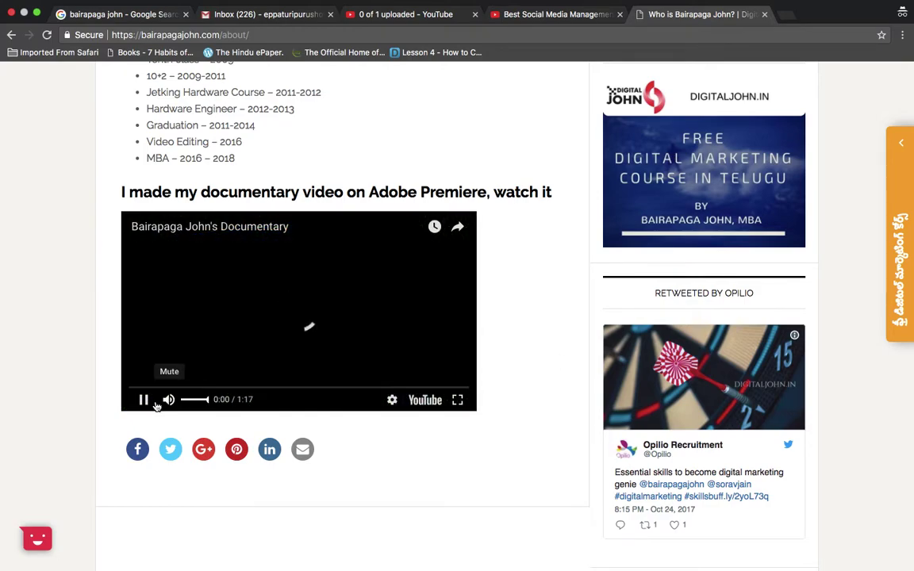
left_click(143, 399)
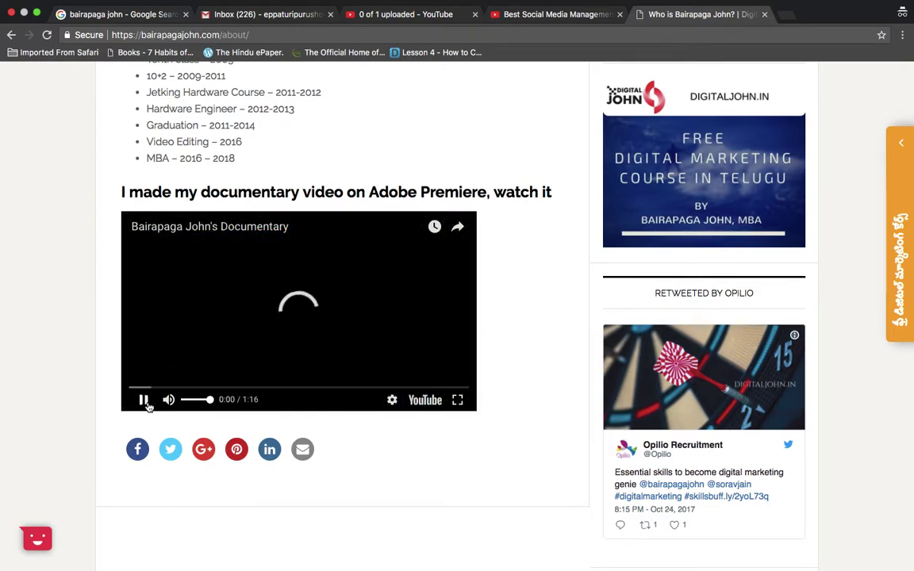
left_click(423, 400)
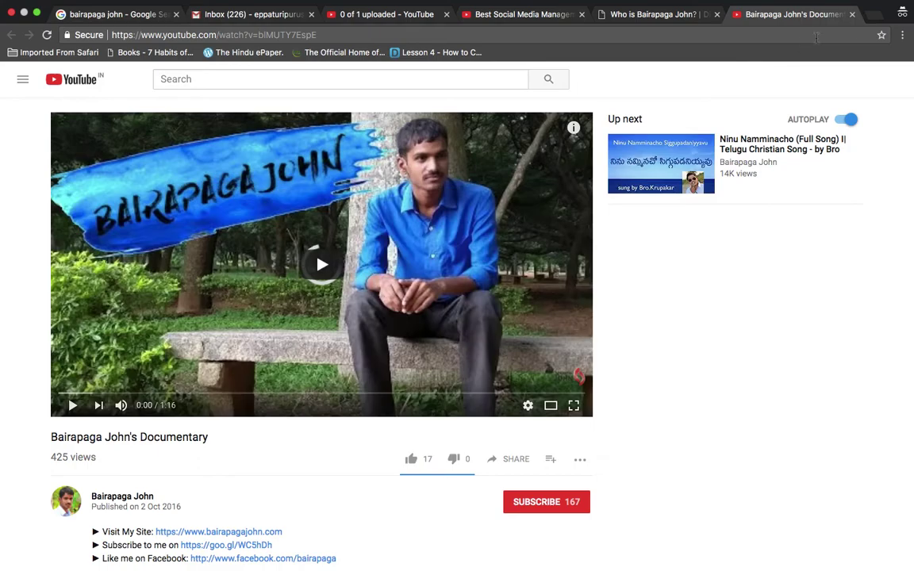
key("super+w")
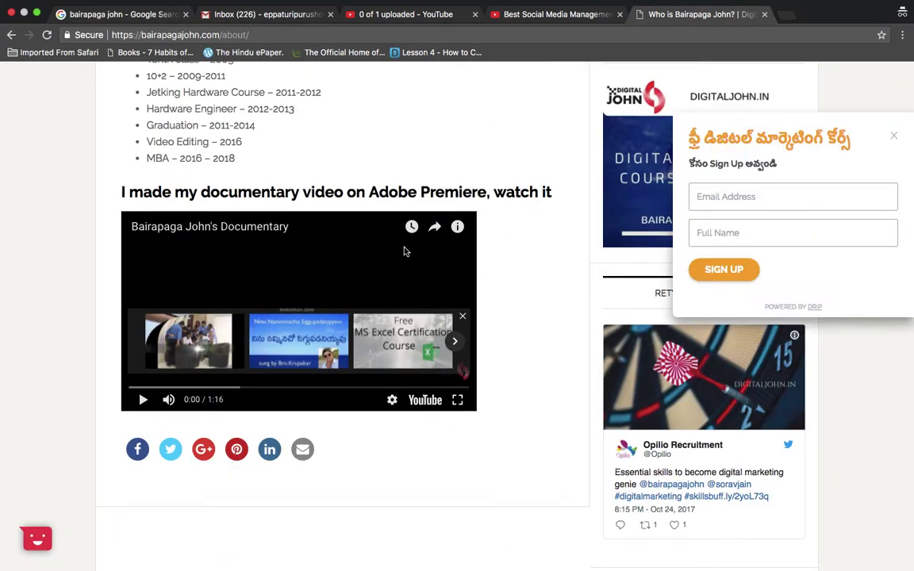
left_click(326, 271)
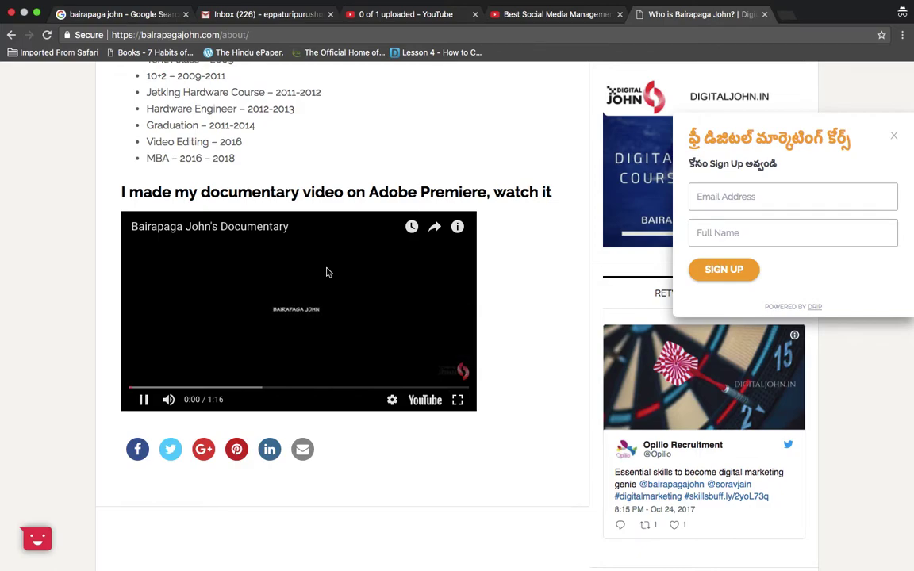
left_click(292, 307)
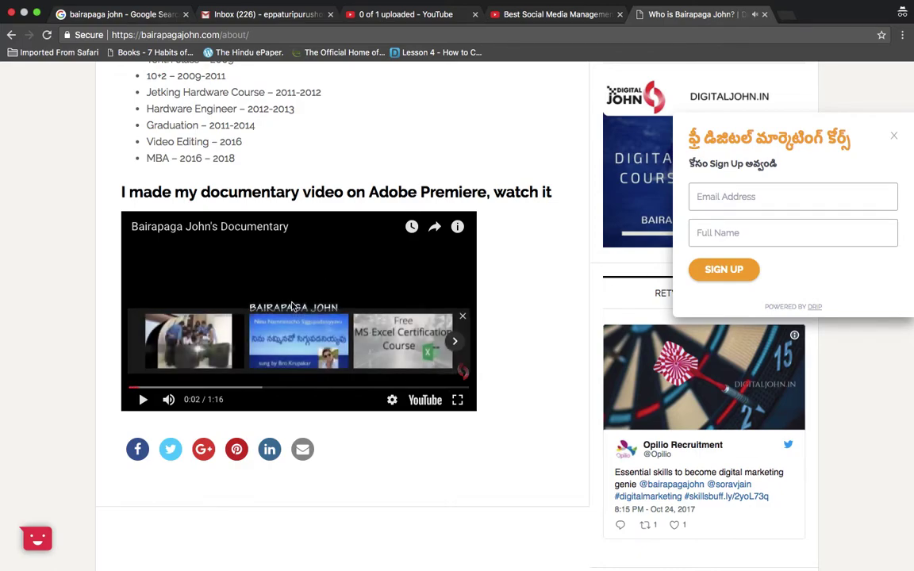
left_click(485, 13)
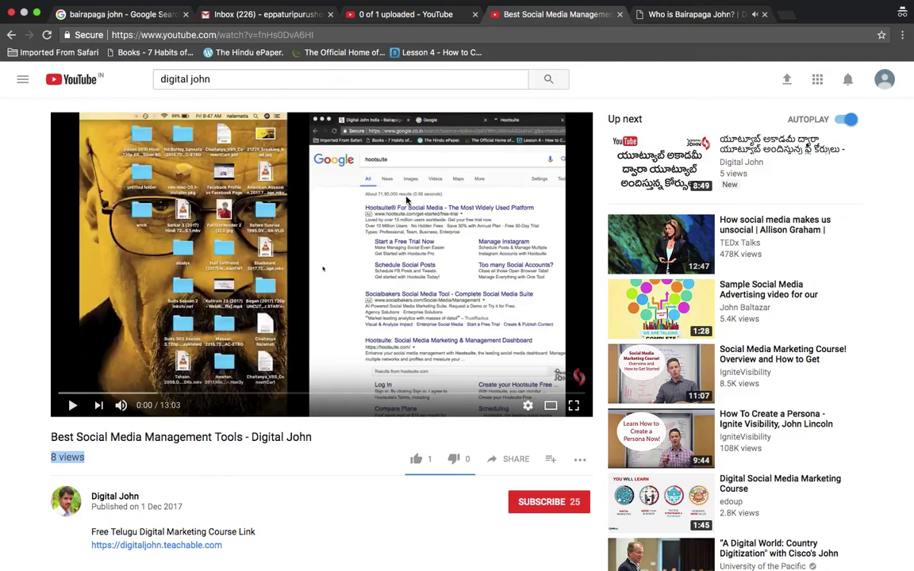
Check the upload progress, then open SHARE on the Best Social Media Management Tools video
left_click(401, 13)
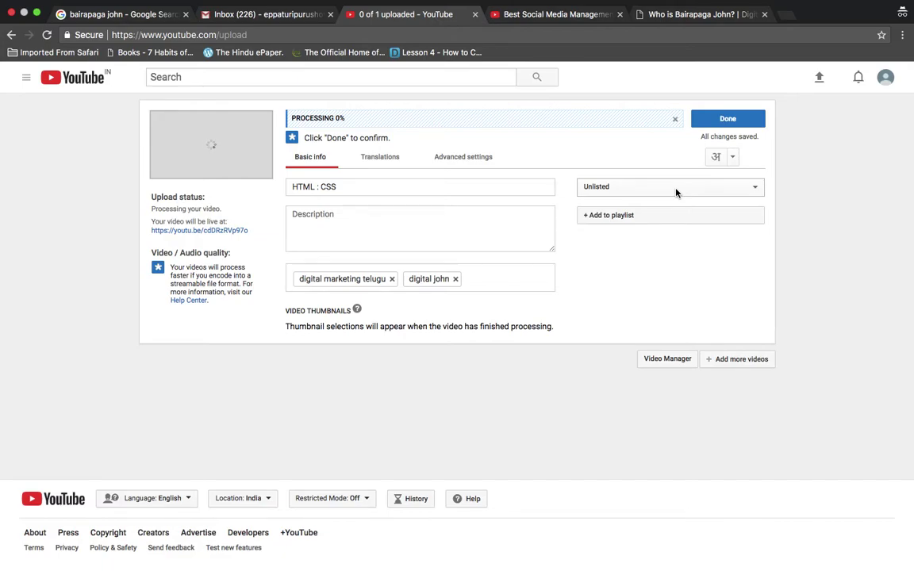
left_click(556, 14)
scroll(440, 355, "down", 5)
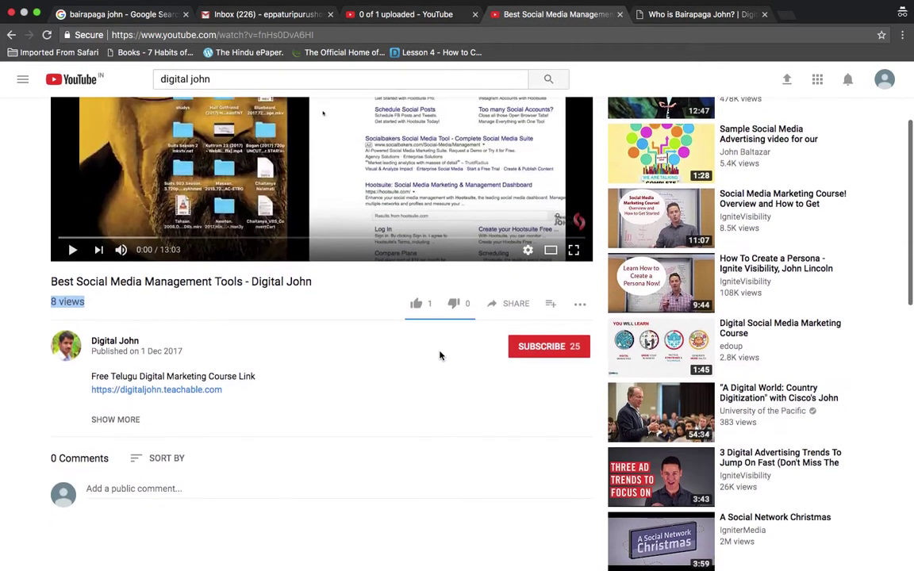
left_click(509, 267)
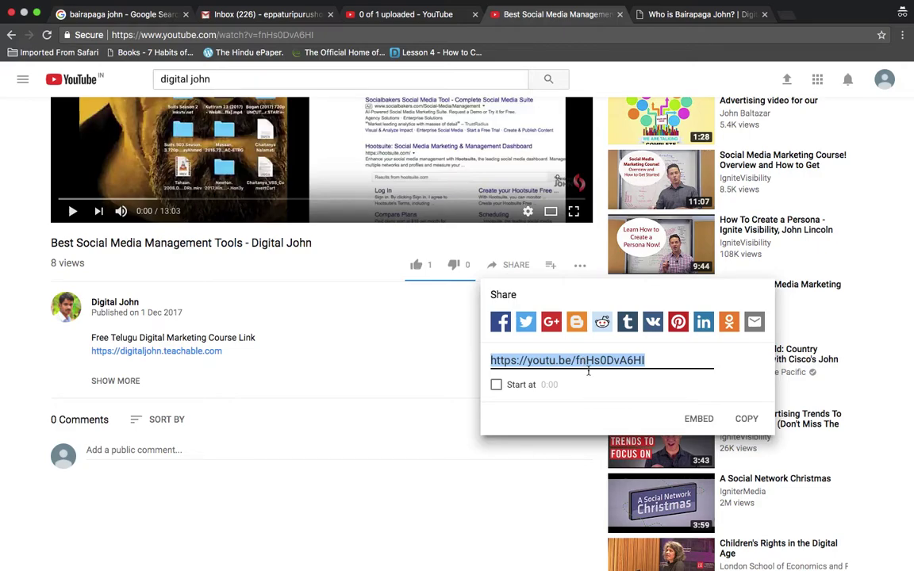
Copy the Best Social Media Management Tools iframe embed code and close the Embed dialog
left_click(699, 419)
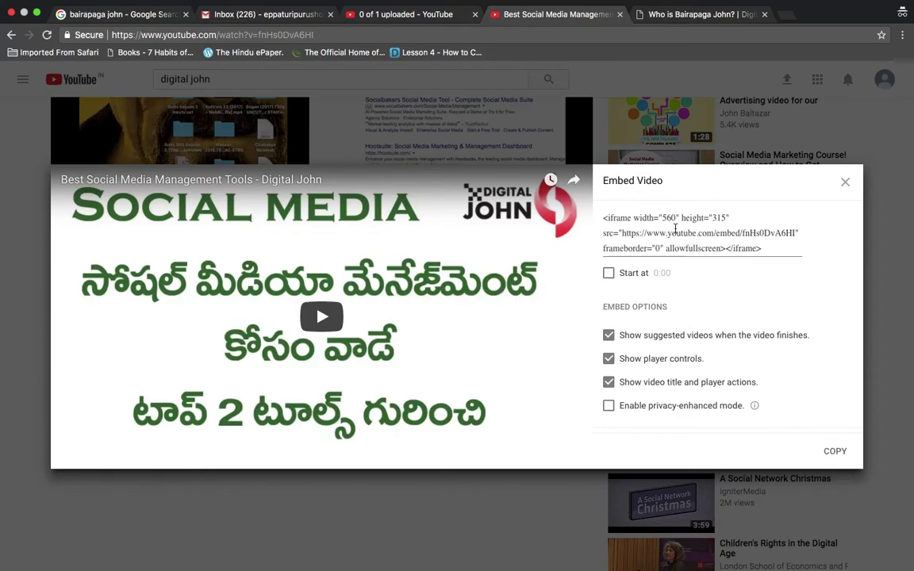
left_click(675, 228)
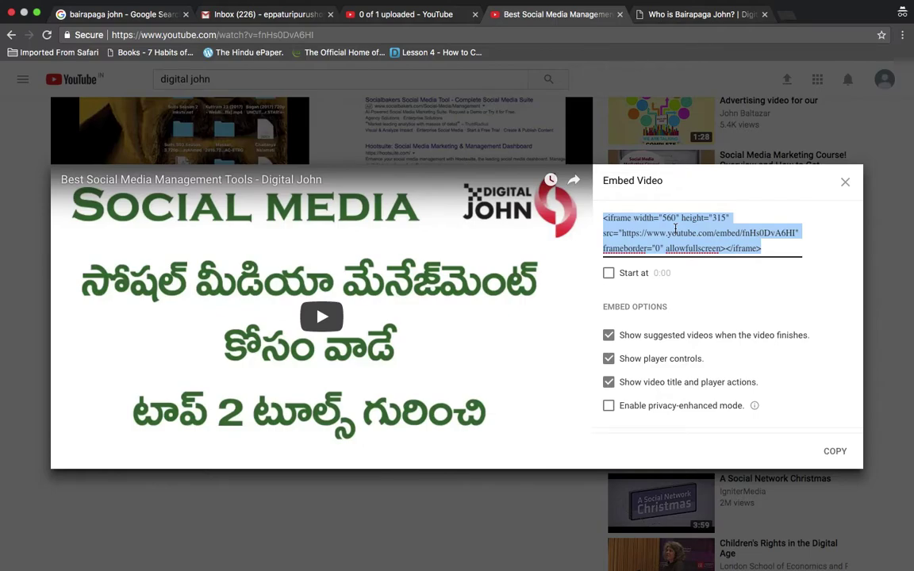
left_click(690, 14)
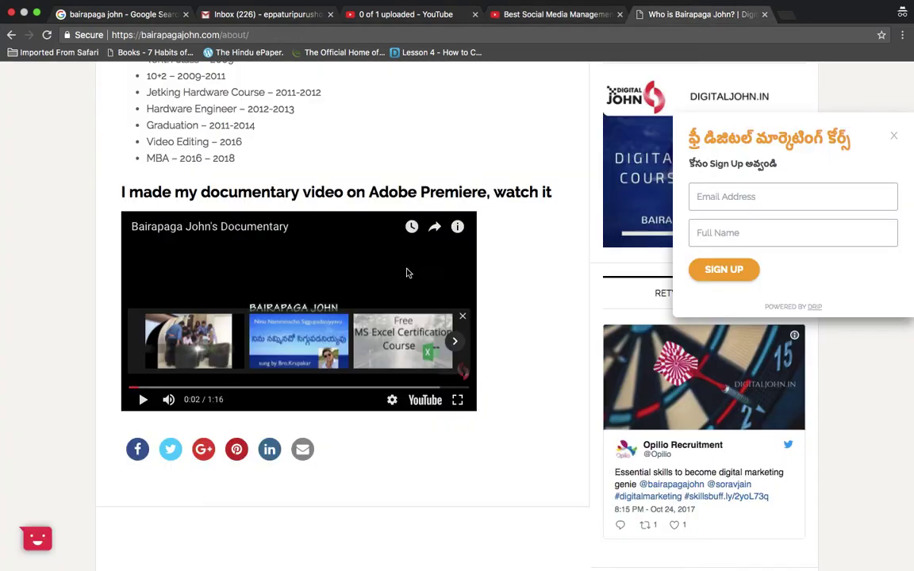
left_click(547, 14)
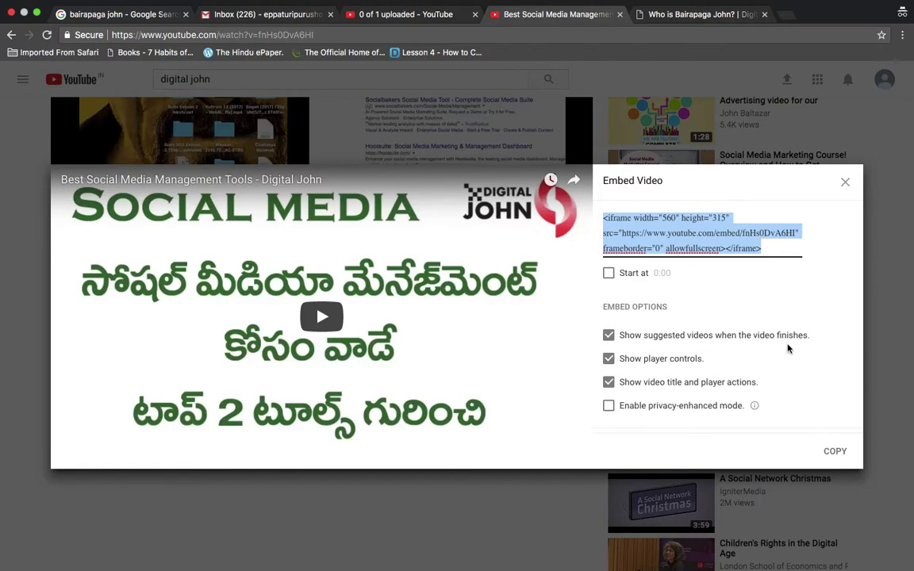
left_click(836, 452)
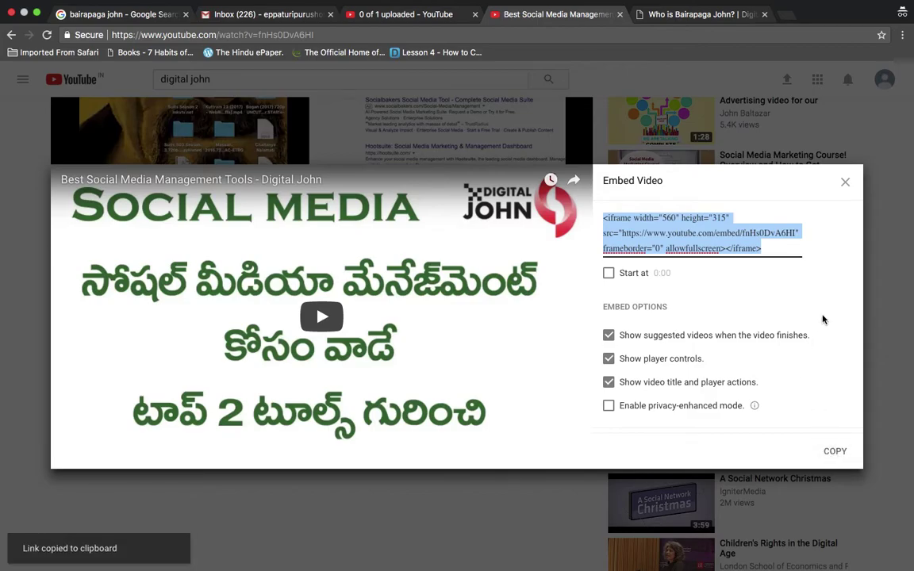
left_click(844, 181)
Return to the HTML : CSS upload page, now processing at 41%
scroll(367, 267, "up", 2)
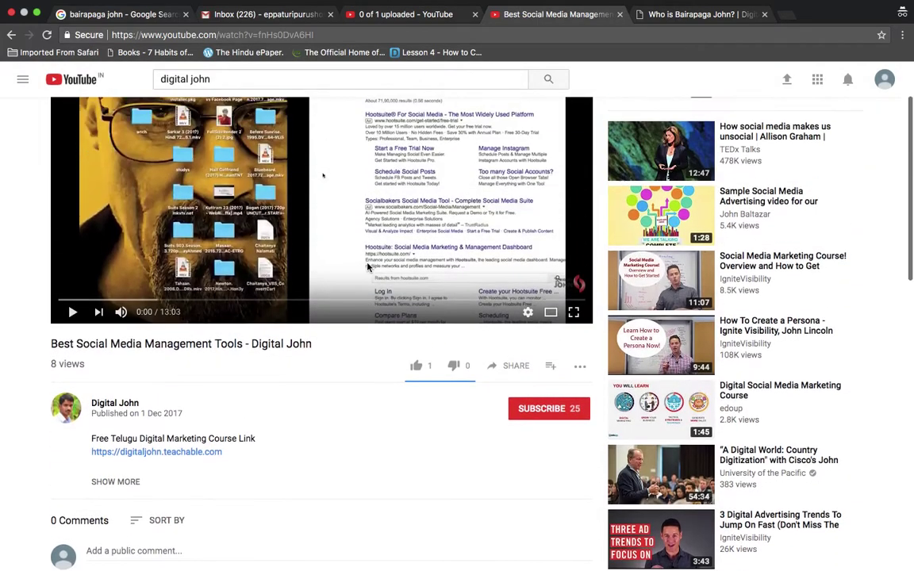
scroll(367, 268, "down", 3)
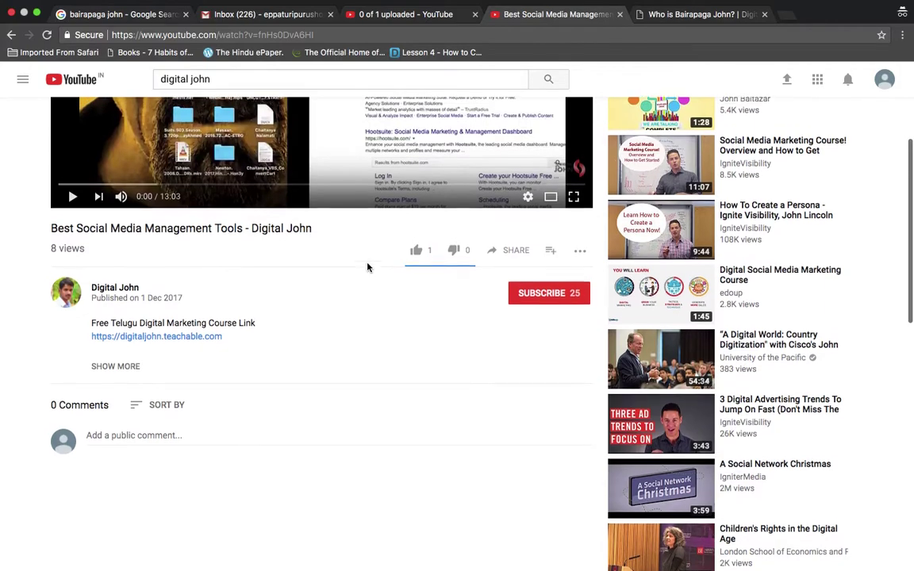
scroll(367, 268, "up", 5)
left_click(381, 14)
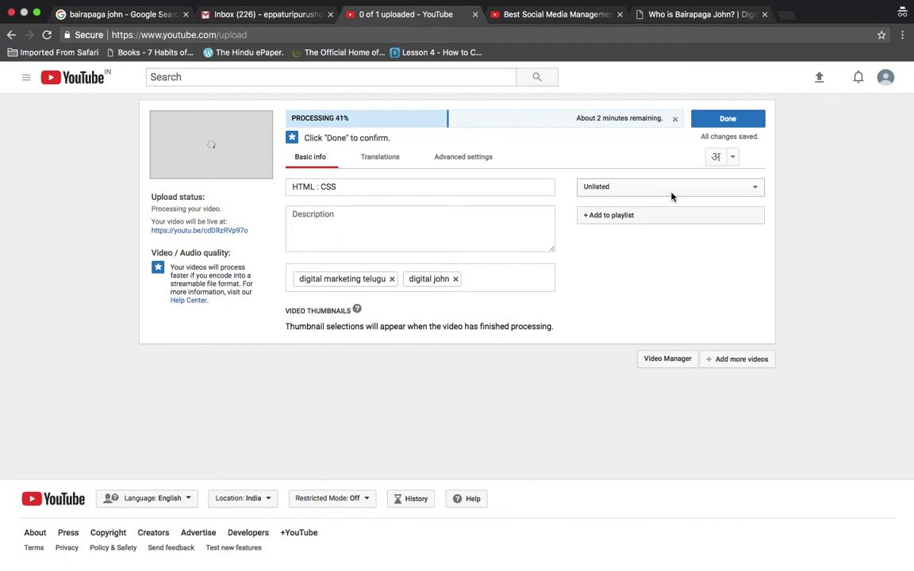
Make the HTML : CSS upload Private and open its share-with-others window
left_click(671, 194)
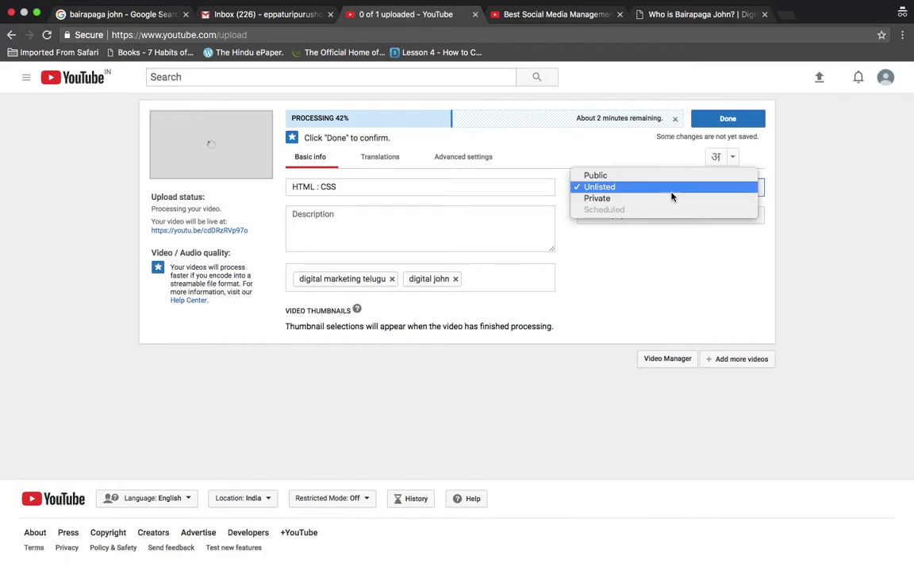
left_click(666, 200)
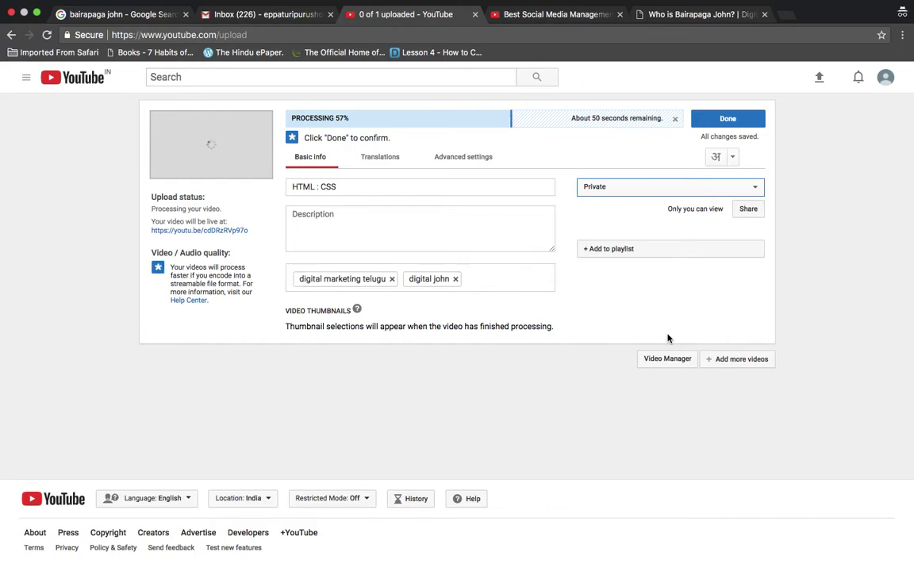
left_click(795, 298)
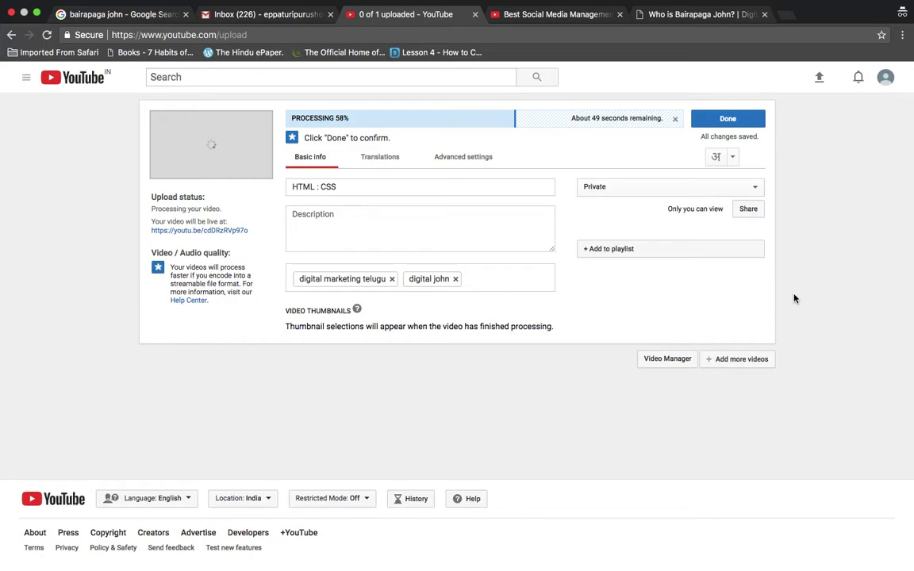
left_click(748, 210)
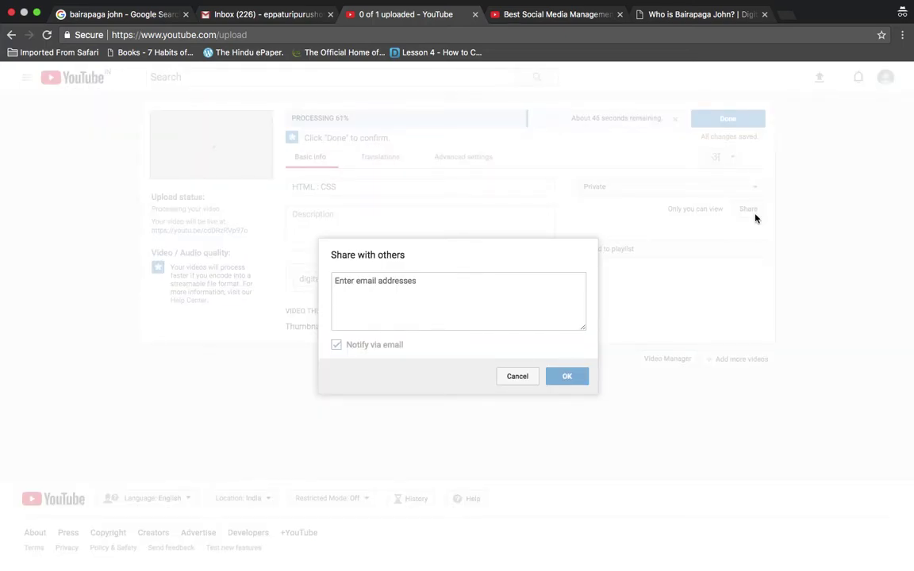
Share the private video with the recipient's e-mail address, keeping Notify via email on
left_click(520, 301)
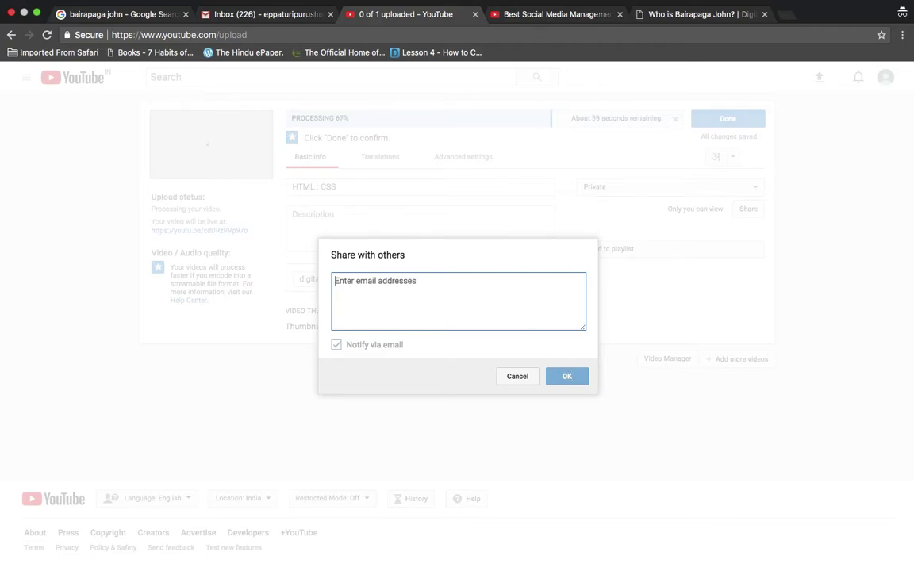
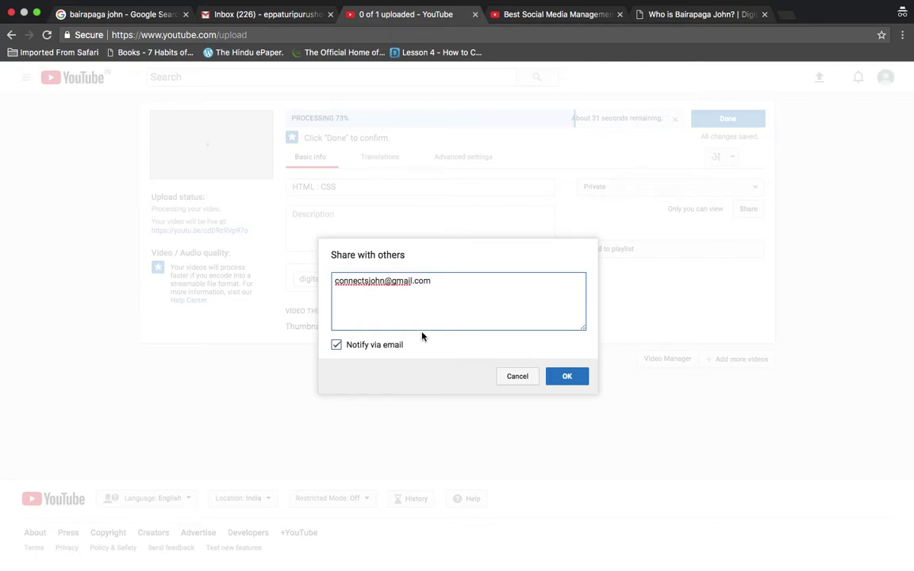
left_click(453, 280)
key("Return")
left_click(565, 378)
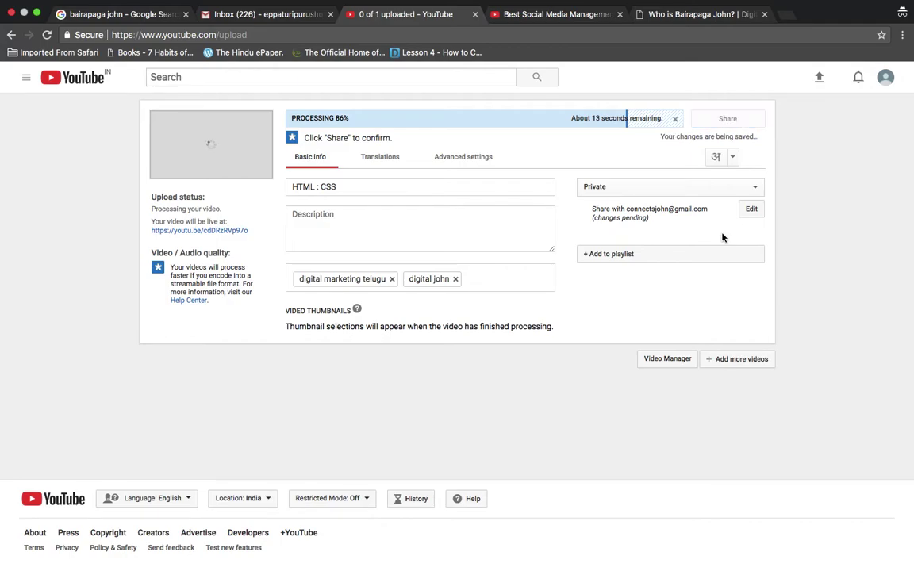
Glance at the Best Social Media Management tab, then return and reopen the Private visibility choices
left_click(708, 187)
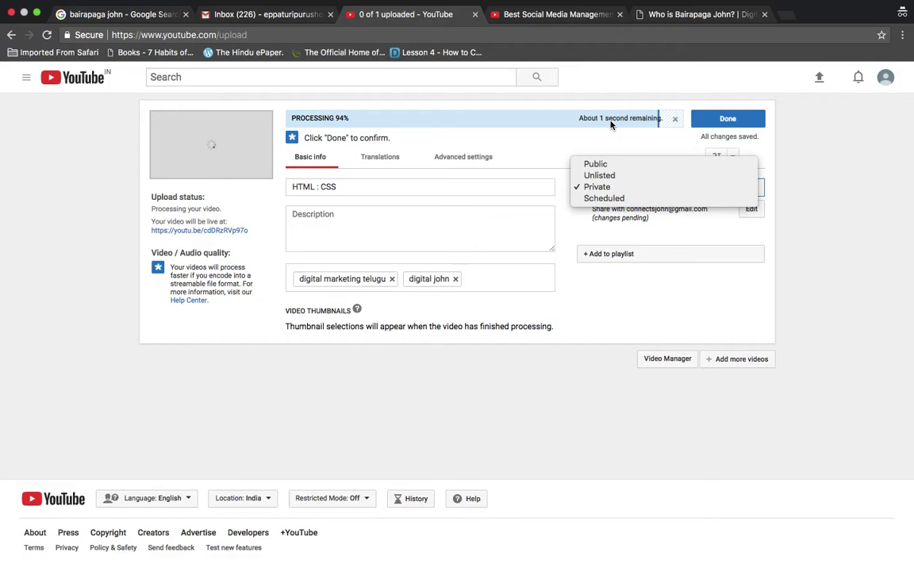
left_click(516, 16)
left_click(538, 17)
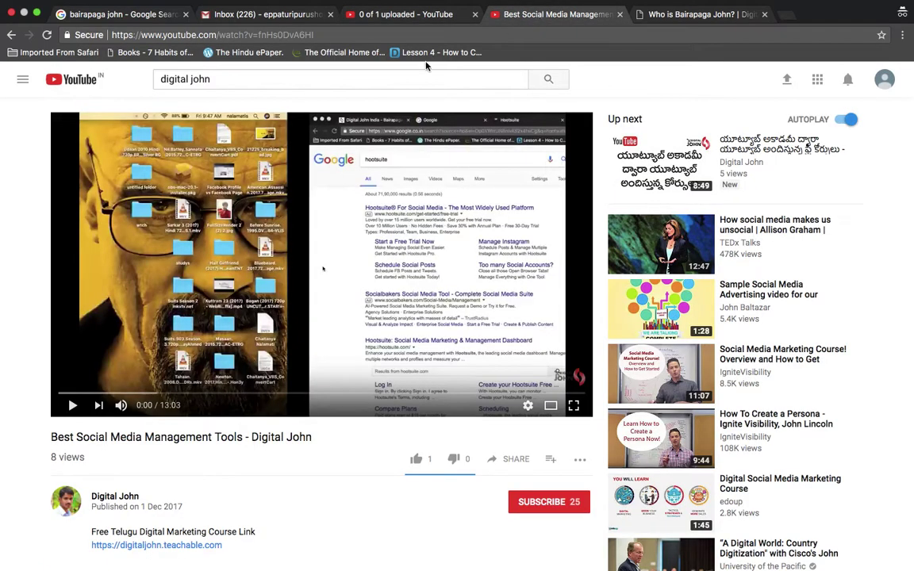
left_click(417, 75)
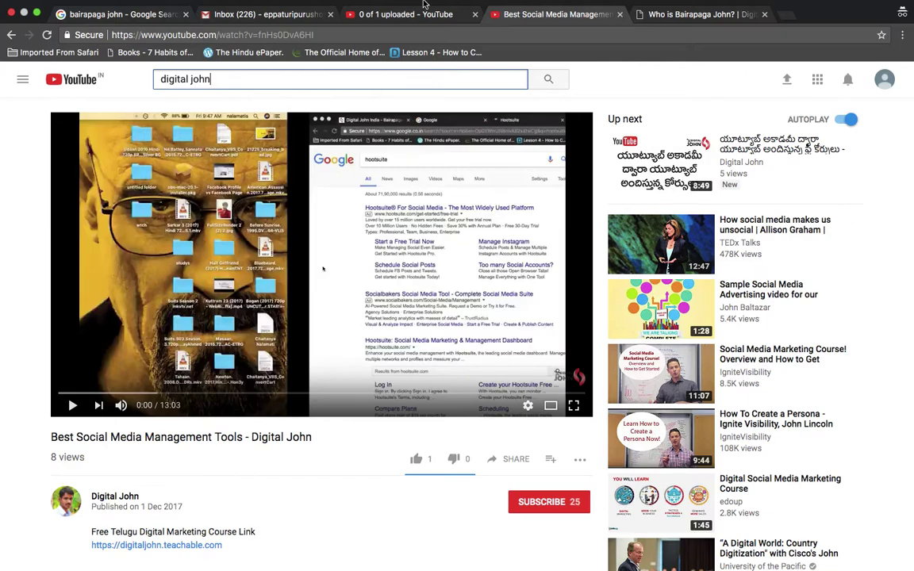
left_click(382, 14)
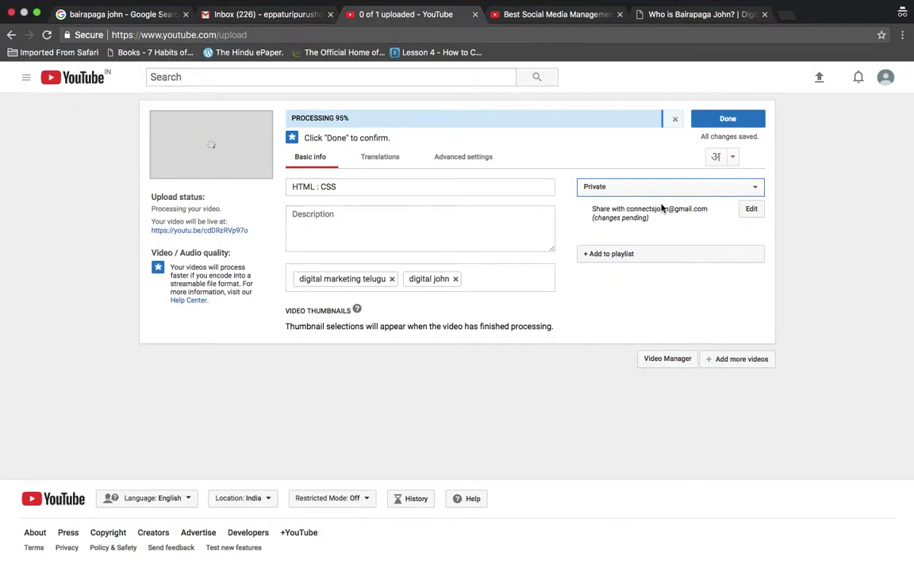
left_click(689, 188)
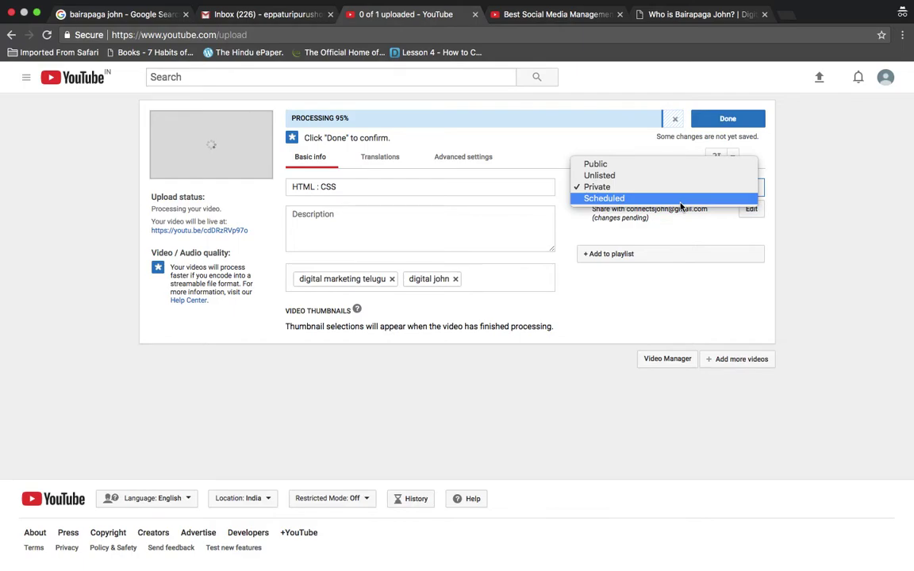
Switch visibility to Scheduled and pick December 10, 2017 as the publish date
left_click(680, 200)
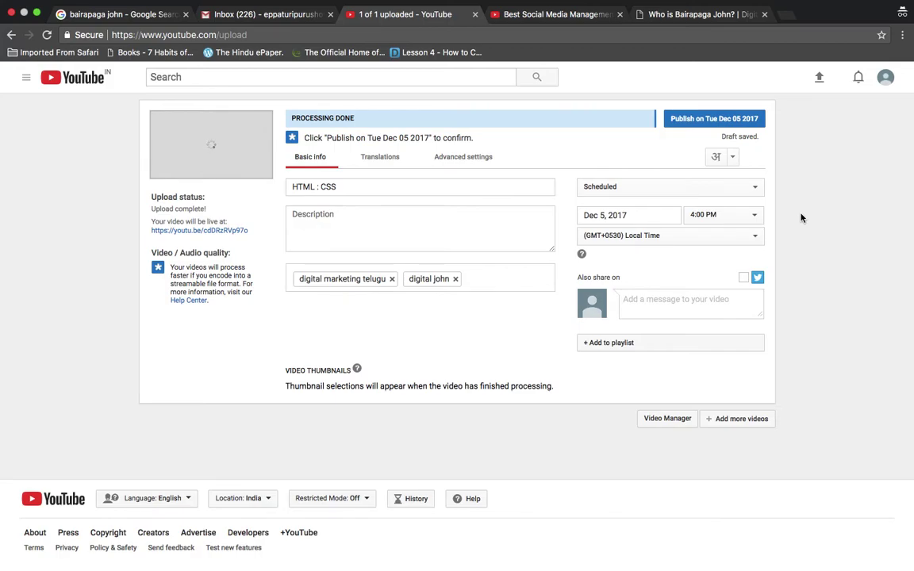
left_click(636, 211)
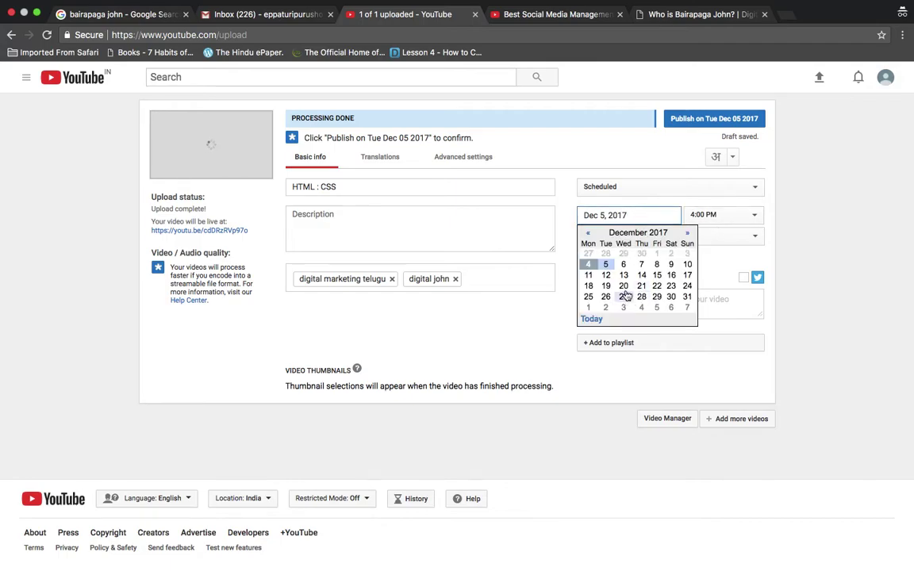
left_click(687, 264)
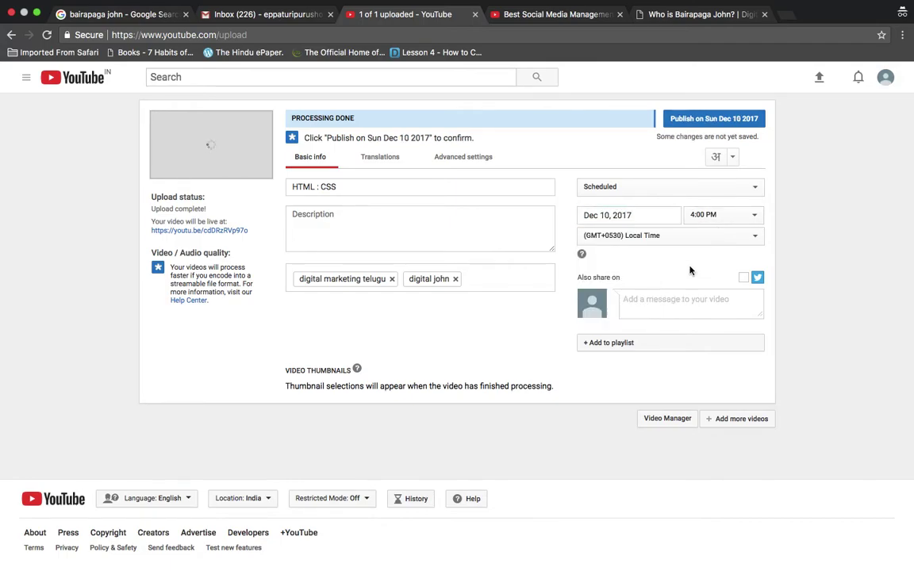
Set the scheduled publish time to 12:30 AM
left_click(710, 216)
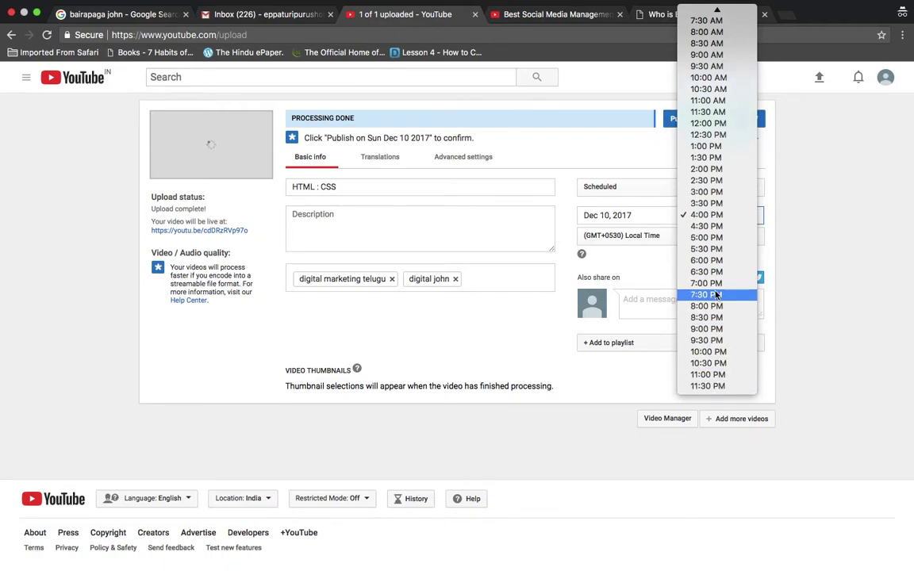
scroll(703, 35, "up", 3)
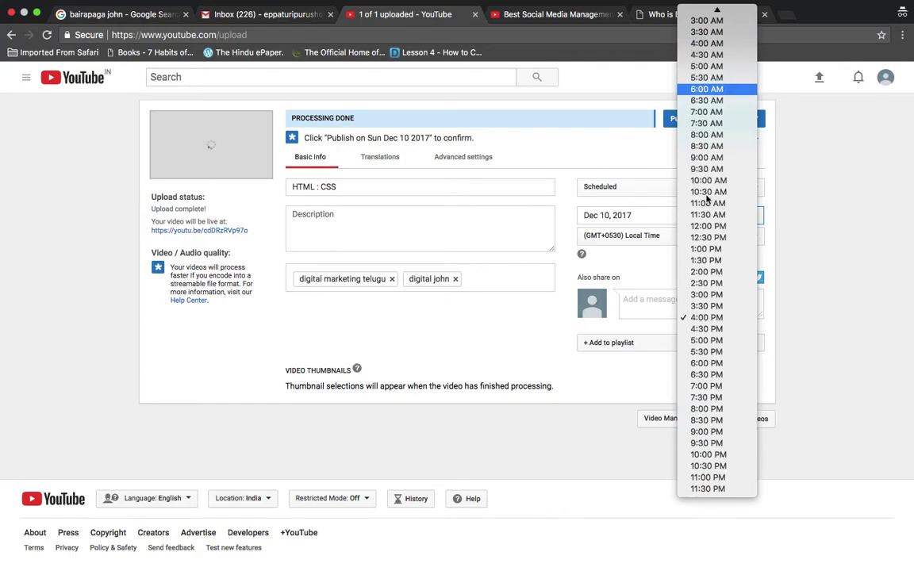
left_click(711, 229)
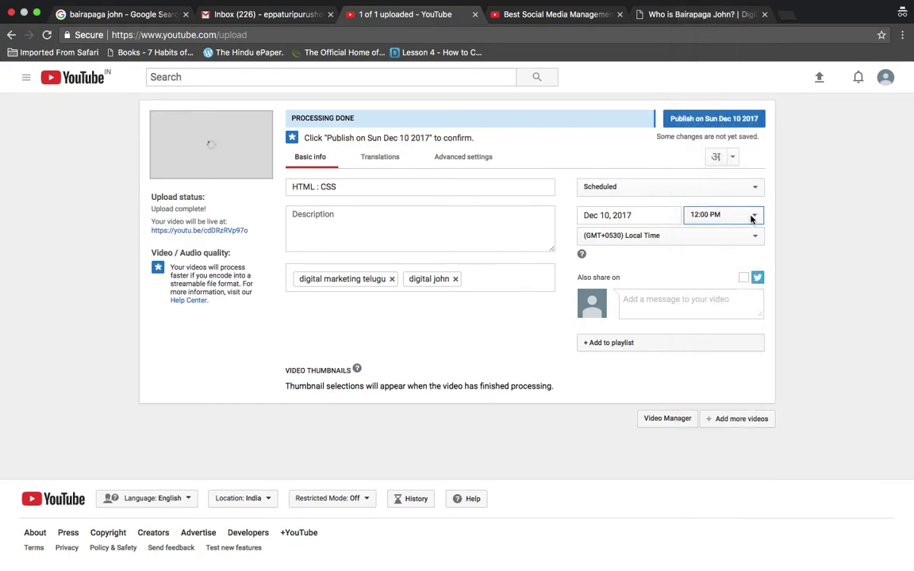
left_click(749, 214)
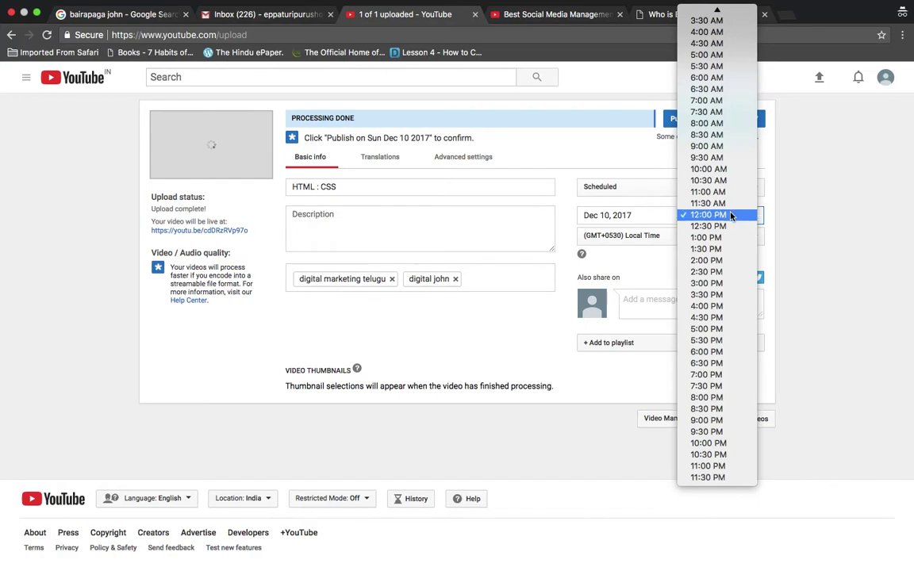
scroll(730, 216, "up", 3)
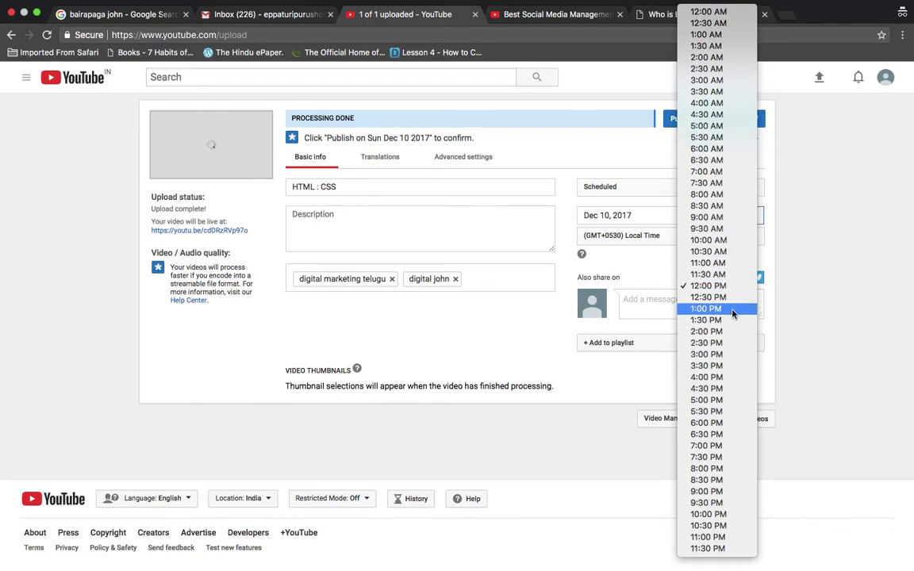
left_click(710, 23)
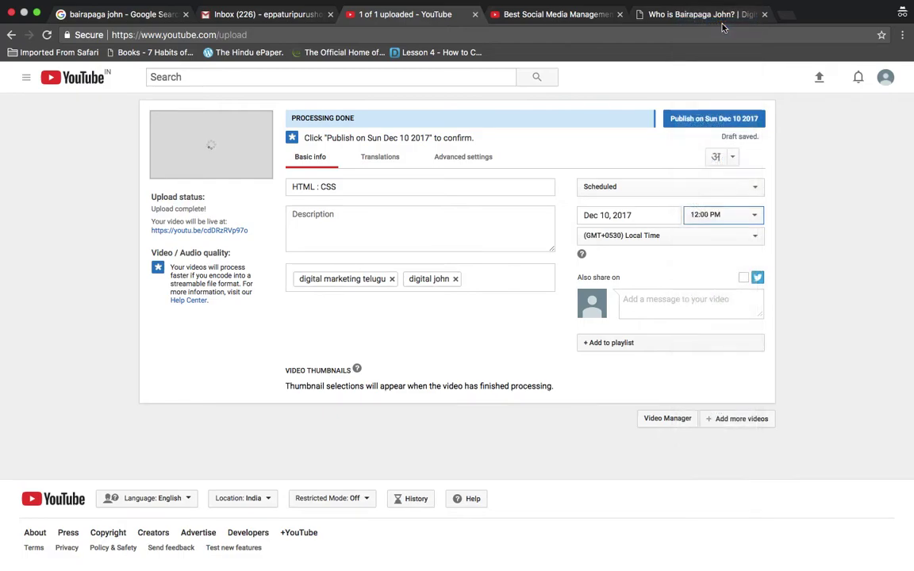
left_click(764, 216)
left_click(730, 208)
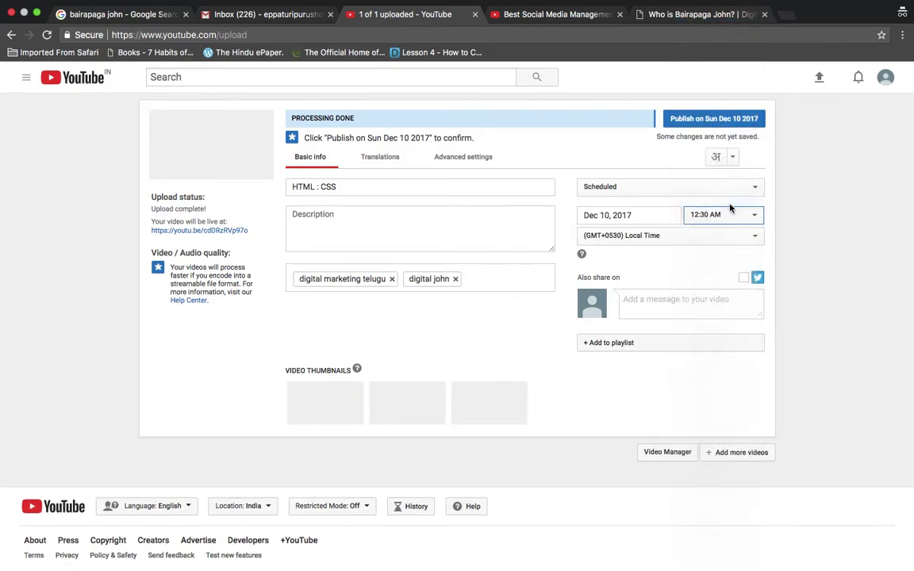
Move the publish time to 12:00 AM on Dec 10, 2017, leaving visibility Scheduled
key("Up")
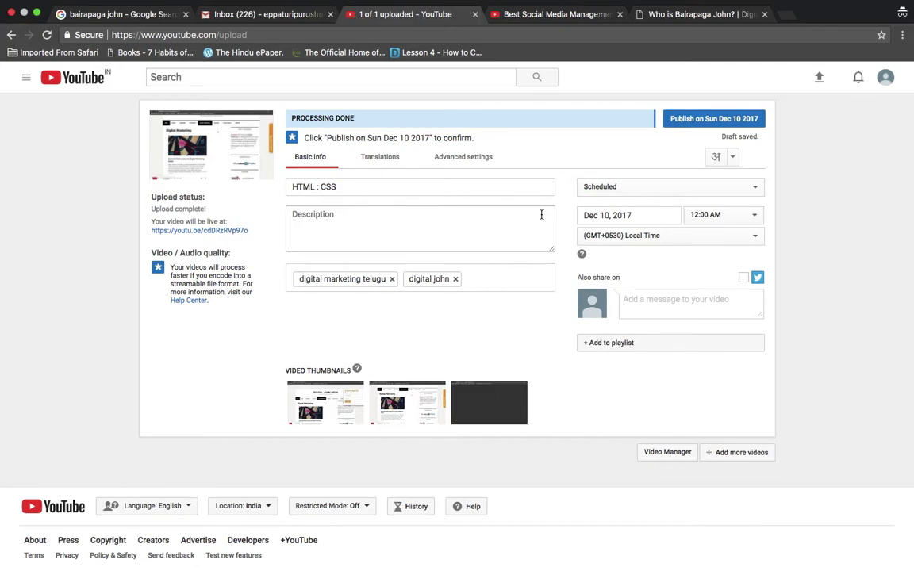
left_click(754, 186)
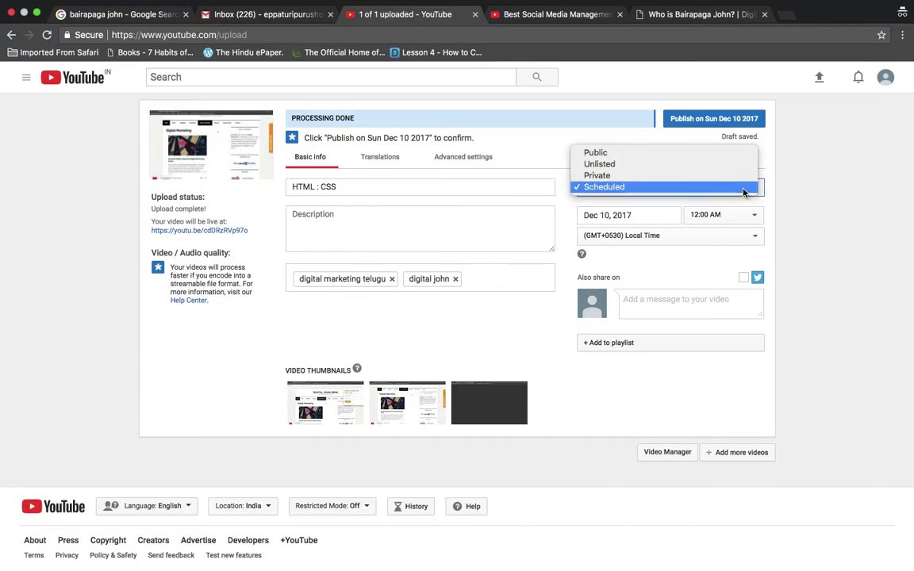
left_click(757, 184)
left_click(756, 190)
left_click(805, 251)
scroll(805, 251, "down", 1)
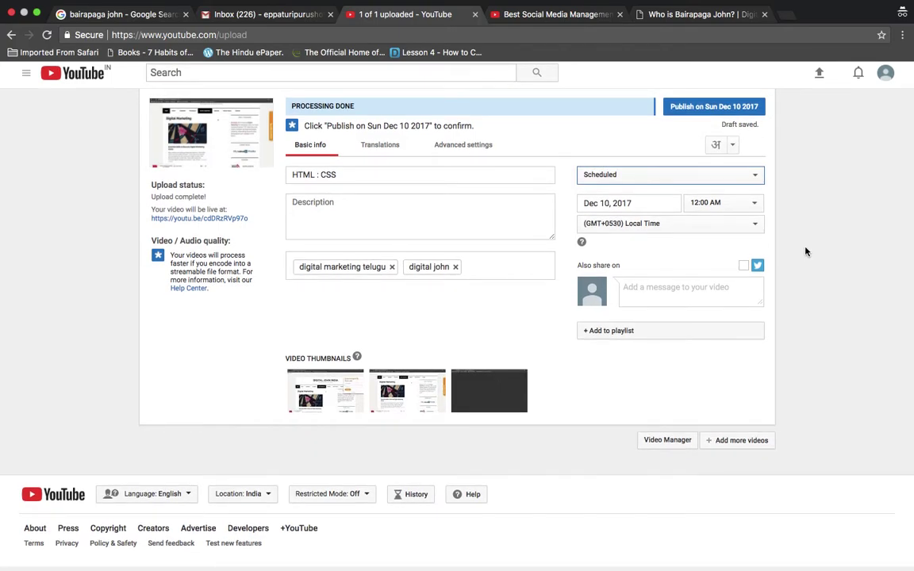
scroll(805, 251, "up", 1)
left_click(755, 185)
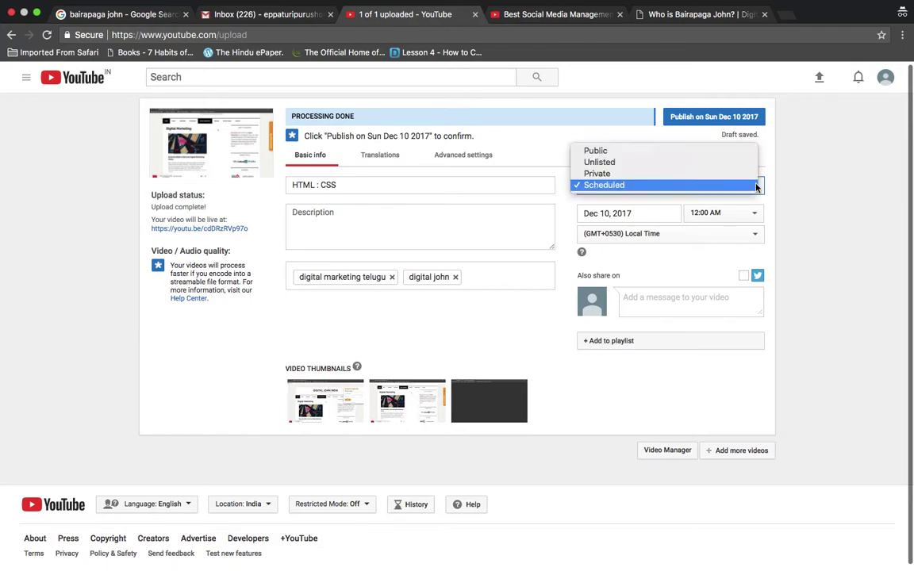
left_click(660, 152)
left_click(667, 193)
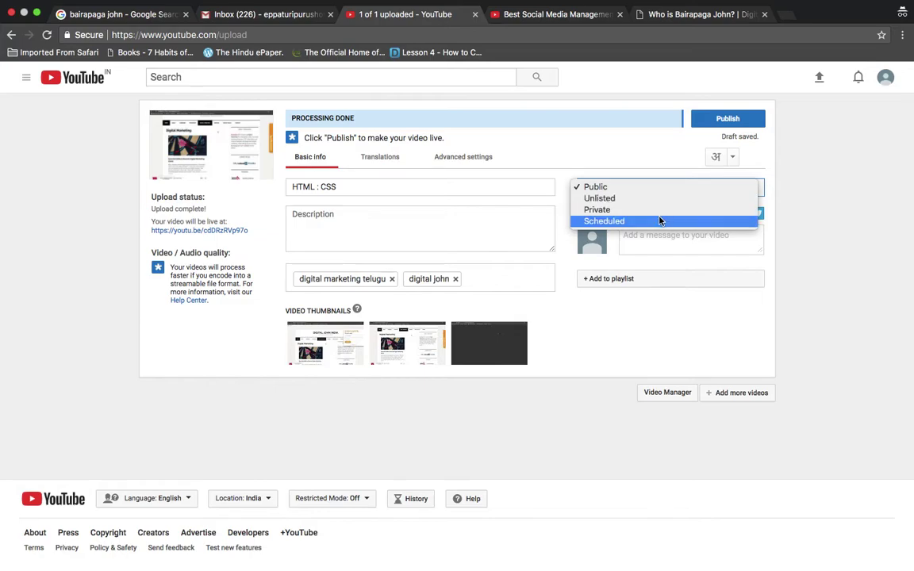
left_click(660, 211)
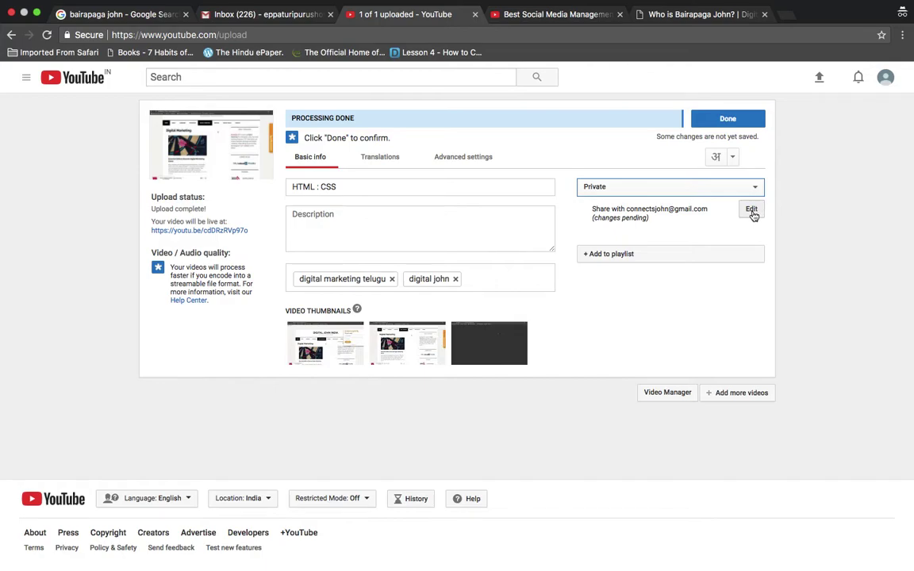
left_click(754, 188)
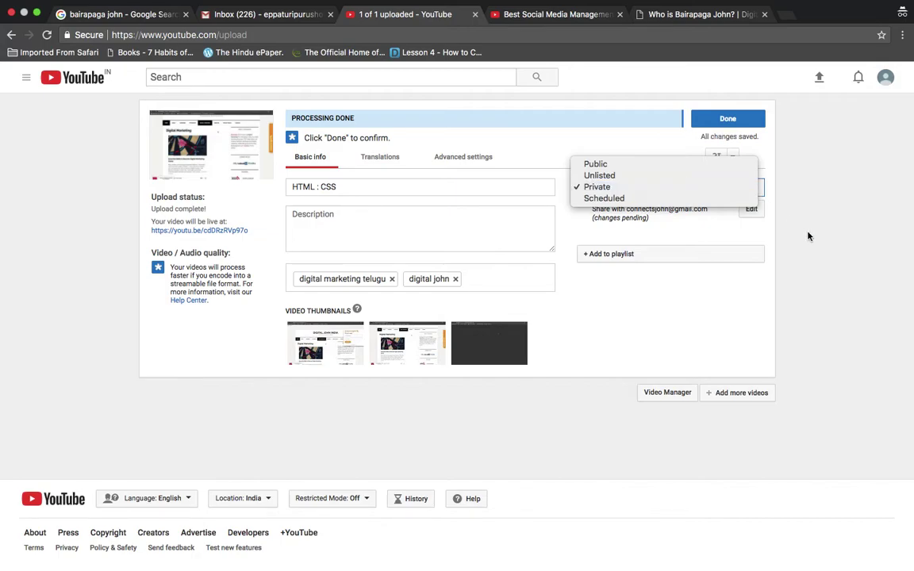
left_click(767, 226)
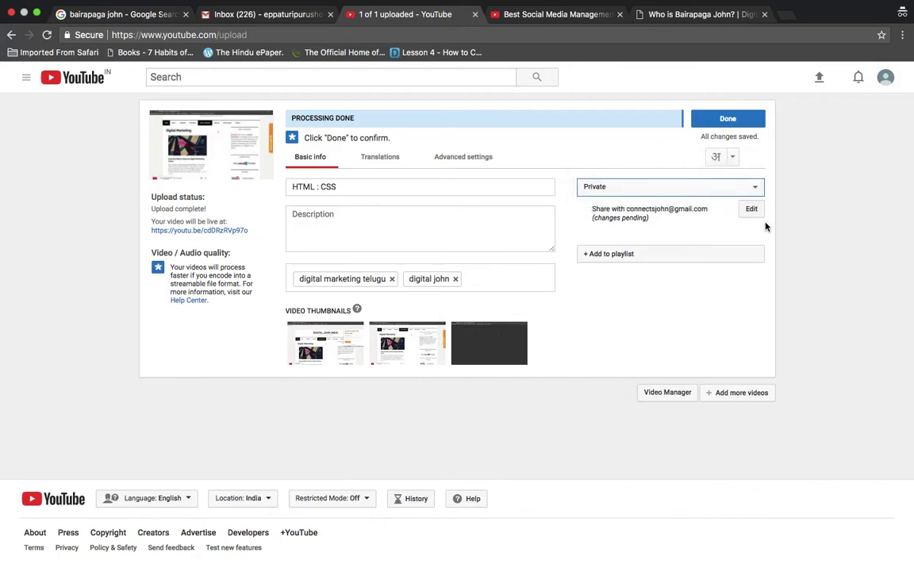
left_click(627, 209)
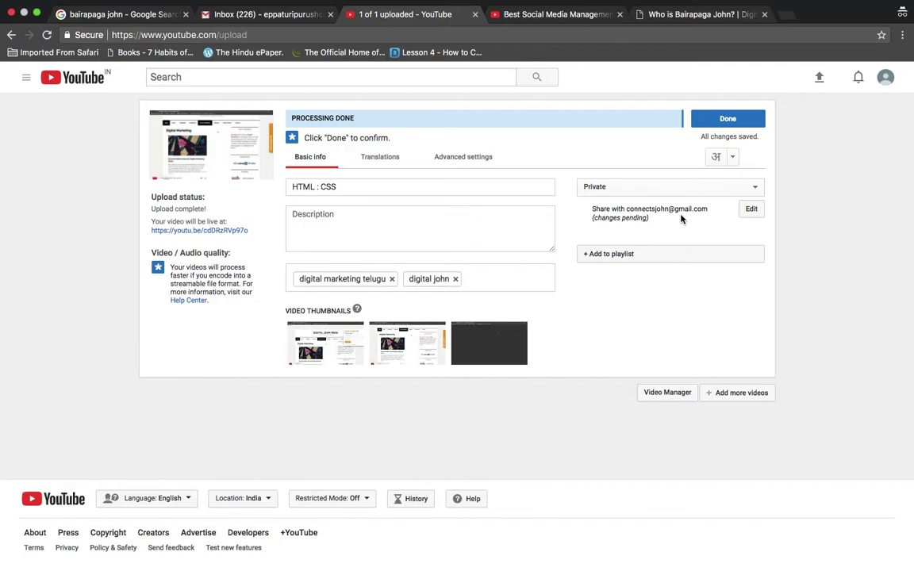
left_click(750, 187)
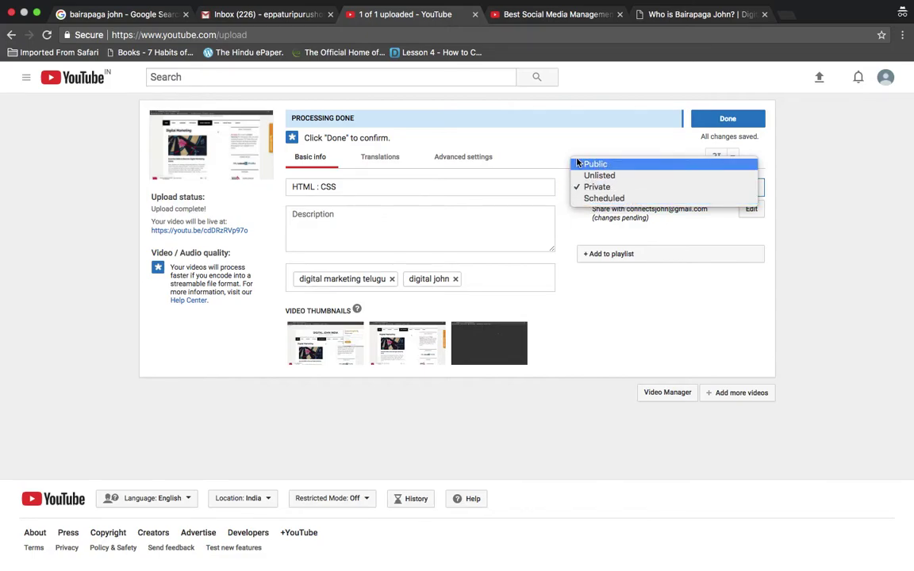
left_click(618, 200)
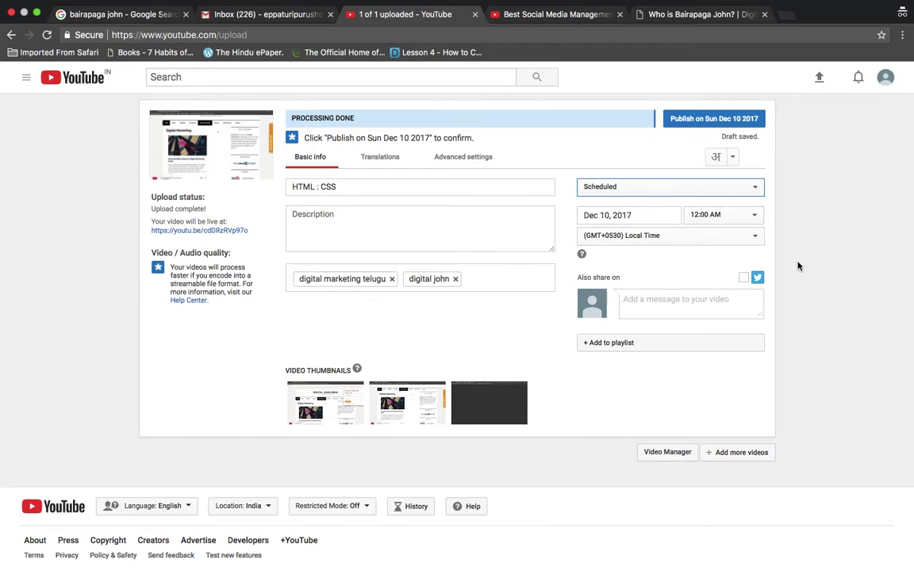
left_click(555, 28)
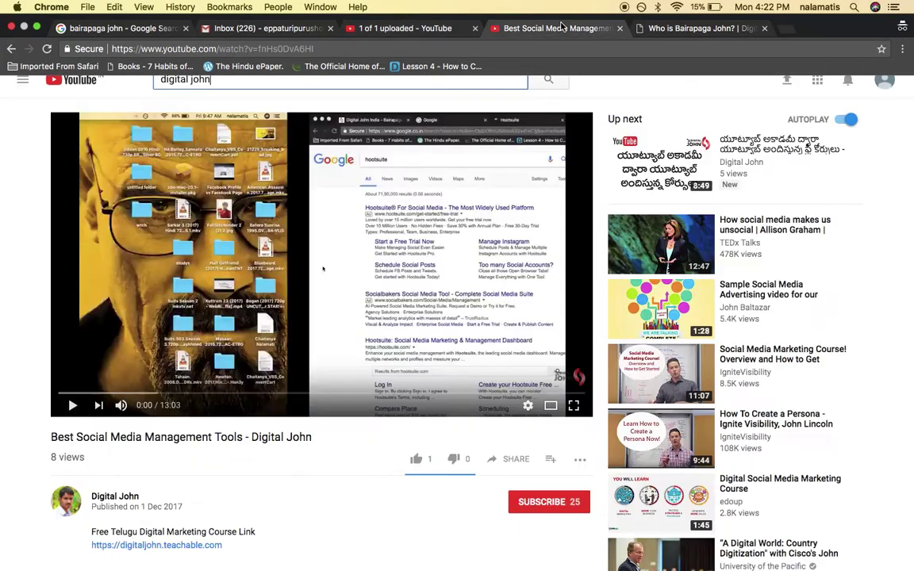
key("shift+alt+Left")
key("shift+alt+Left")
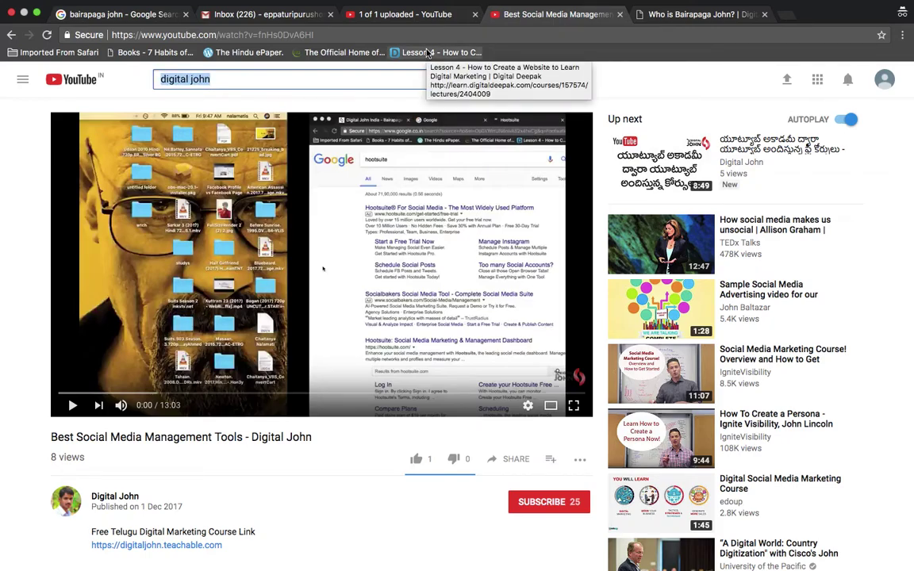
left_click(373, 27)
left_click(792, 349)
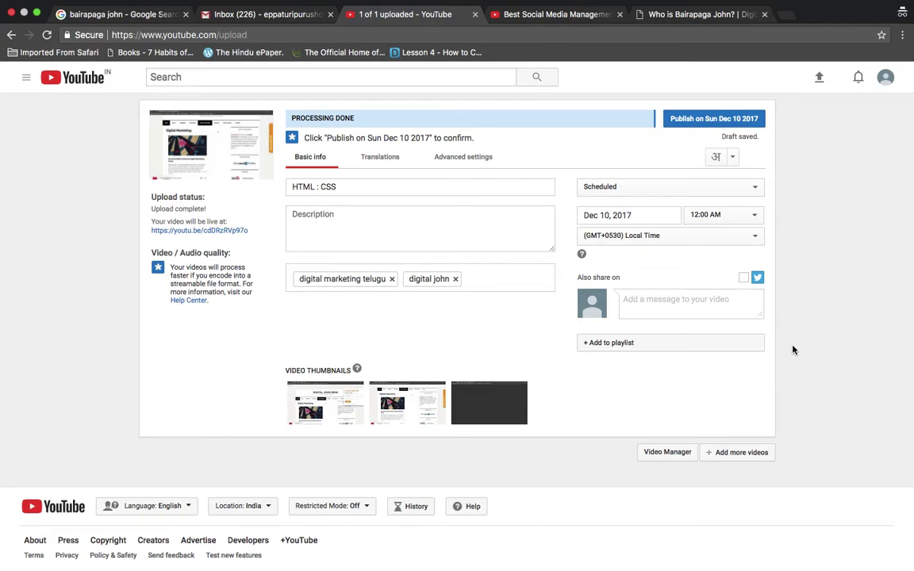
Change the upload from Scheduled to Public, then open the Digital John channel page
scroll(792, 350, "down", 2)
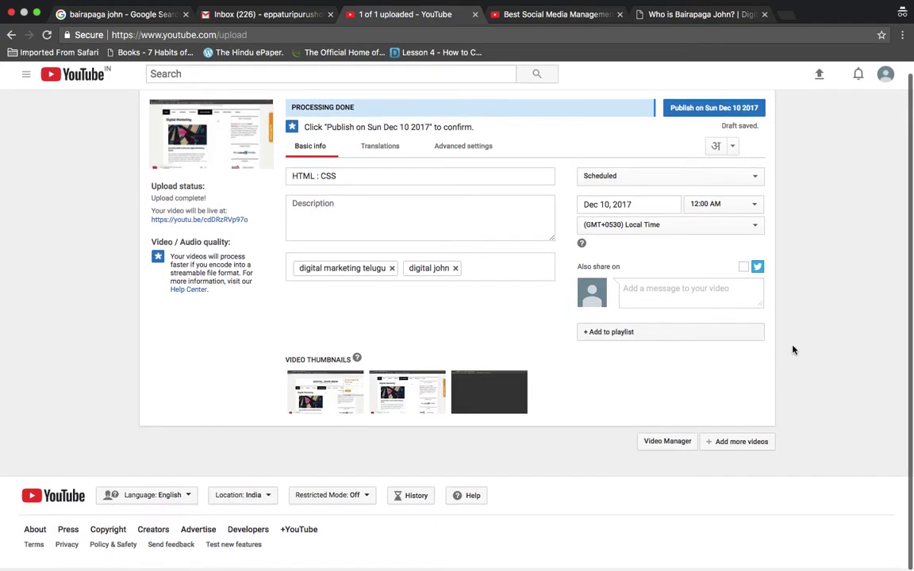
left_click(746, 191)
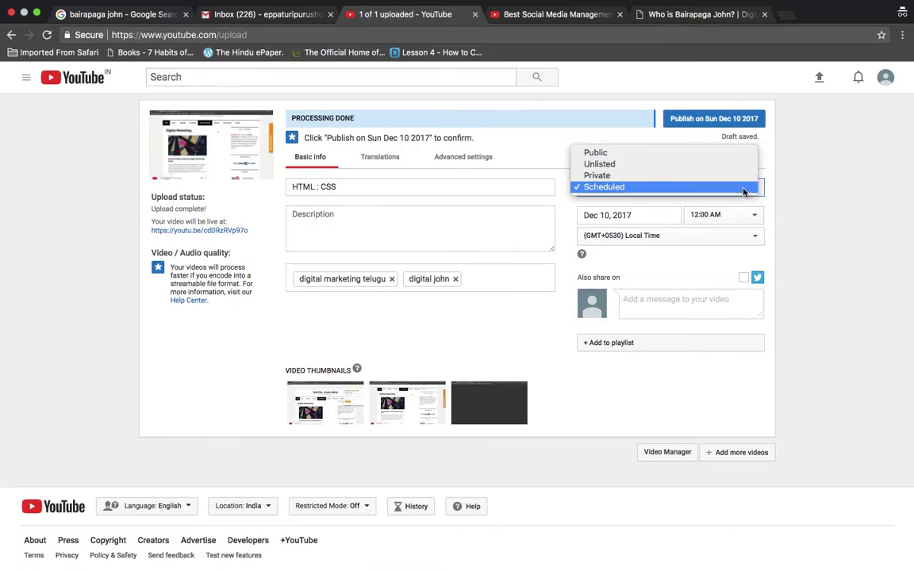
left_click(807, 261)
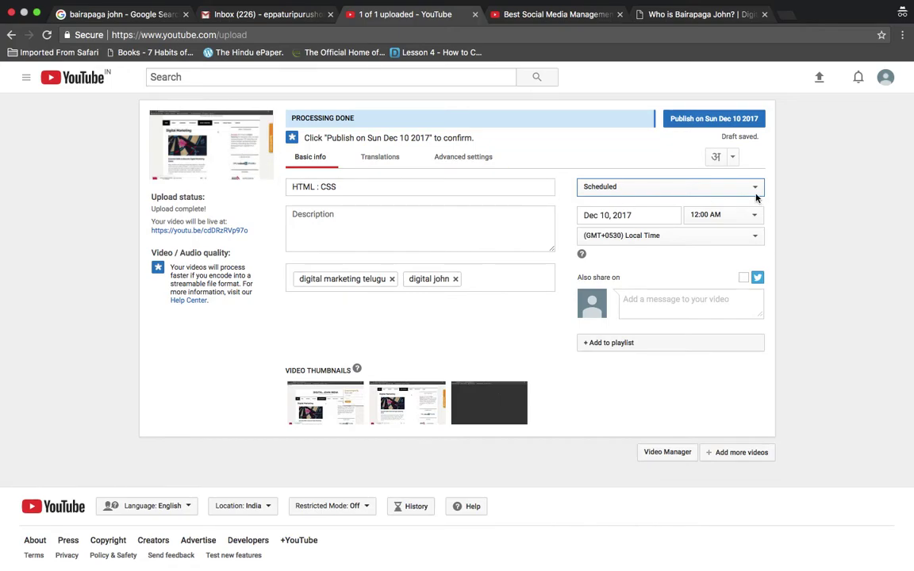
left_click(685, 184)
left_click(693, 153)
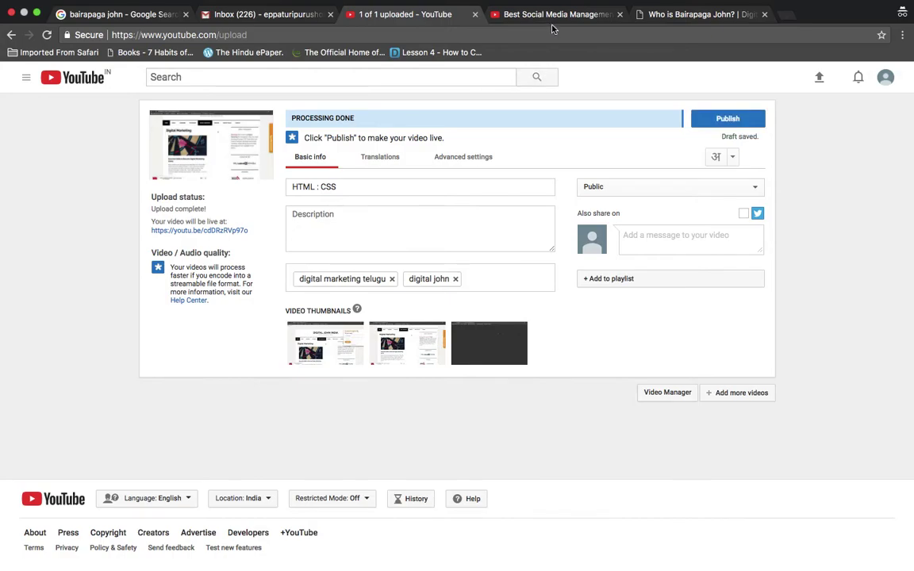
left_click(519, 16)
left_click(115, 497)
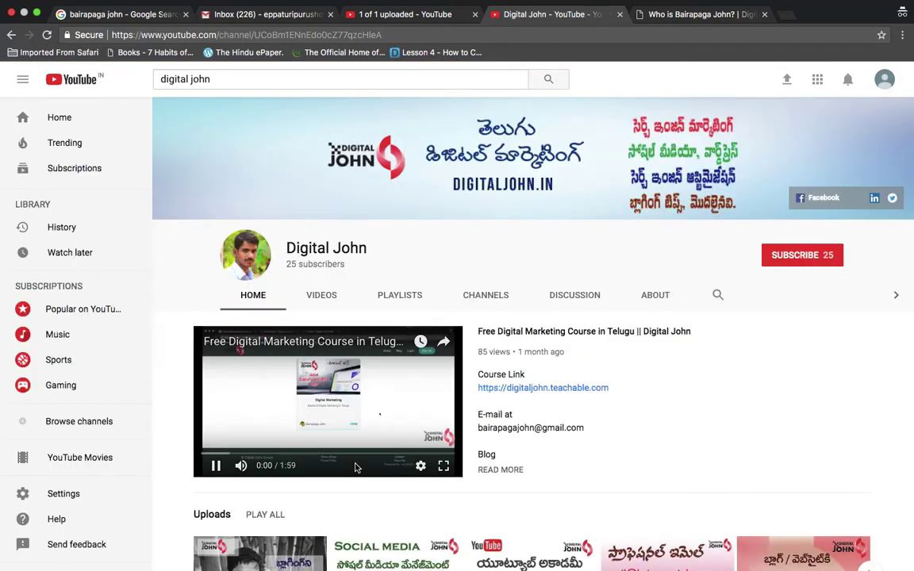
Pause the Digital John channel trailer, scroll to its Uploads, and return to the upload page
left_click(356, 467)
scroll(687, 403, "down", 3)
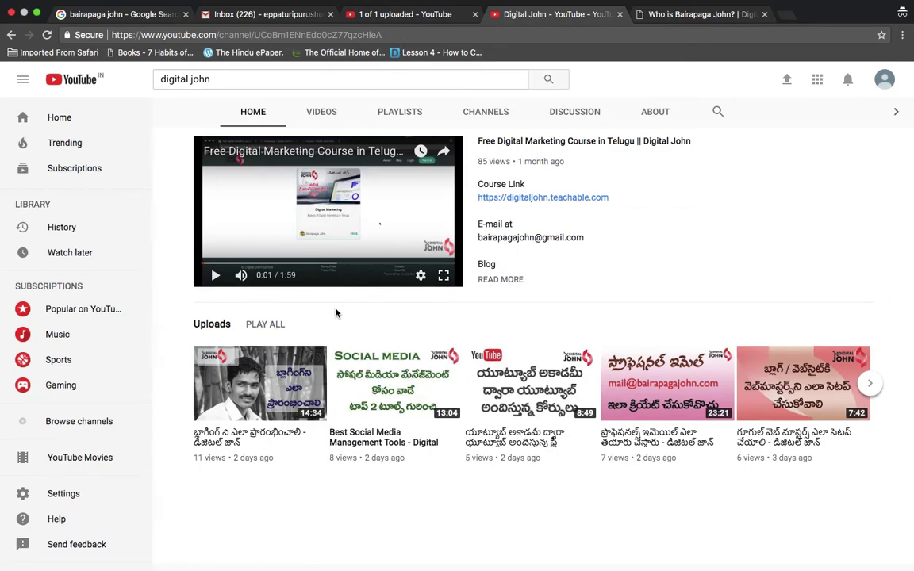
left_click(421, 17)
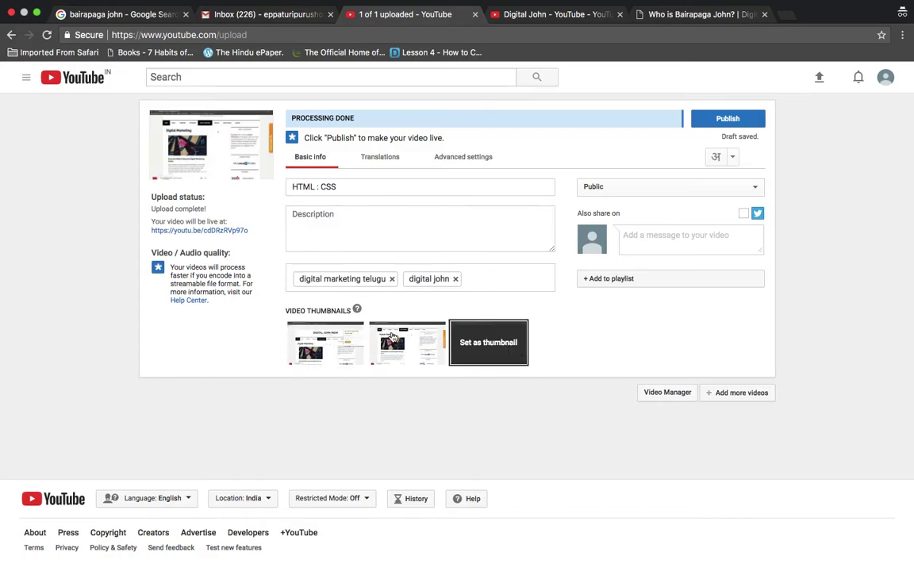
mouse_move(491, 342)
mouse_move(396, 347)
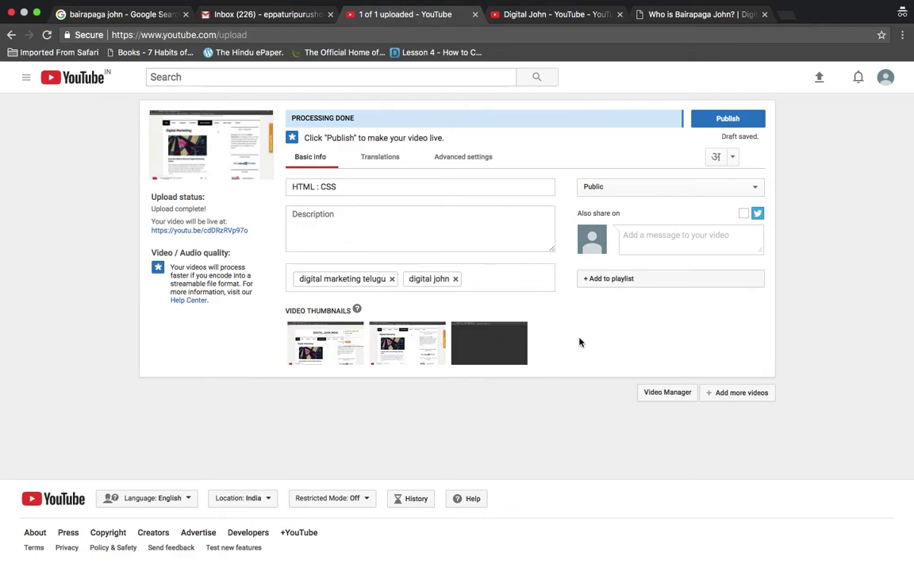
Search Google for 'youtube thumbnail size', showing the recommended 1280x720, 640-pixel minimum width
left_click(156, 17)
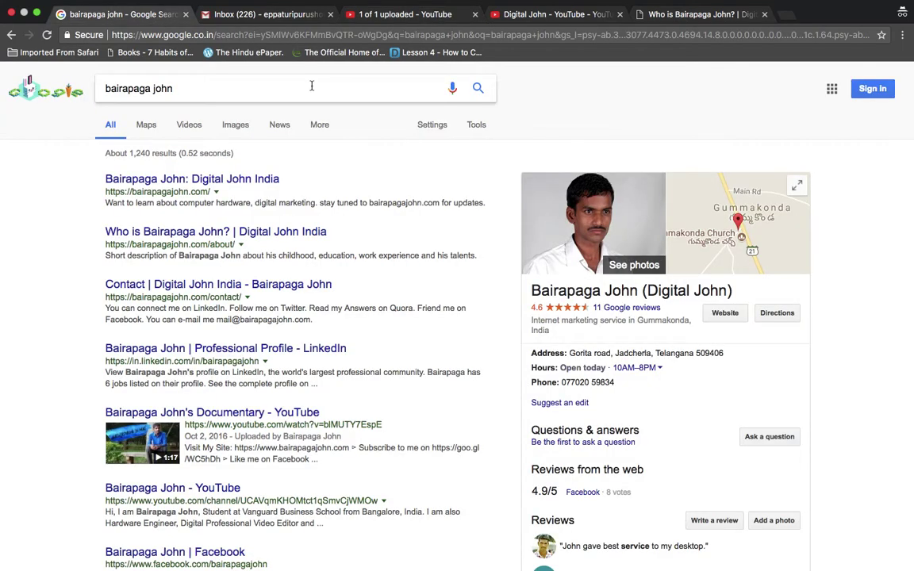
key("shift+Left")
key("shift+Left")
key("shift+Left")
key("shift+Left")
key("shift+Left")
key("shift+Left")
key("shift+Left")
key("shift+Left")
key("shift+Left")
key("shift+Left")
key("shift+Left")
key("shift+Left")
key("shift+Left")
key("shift+Left")
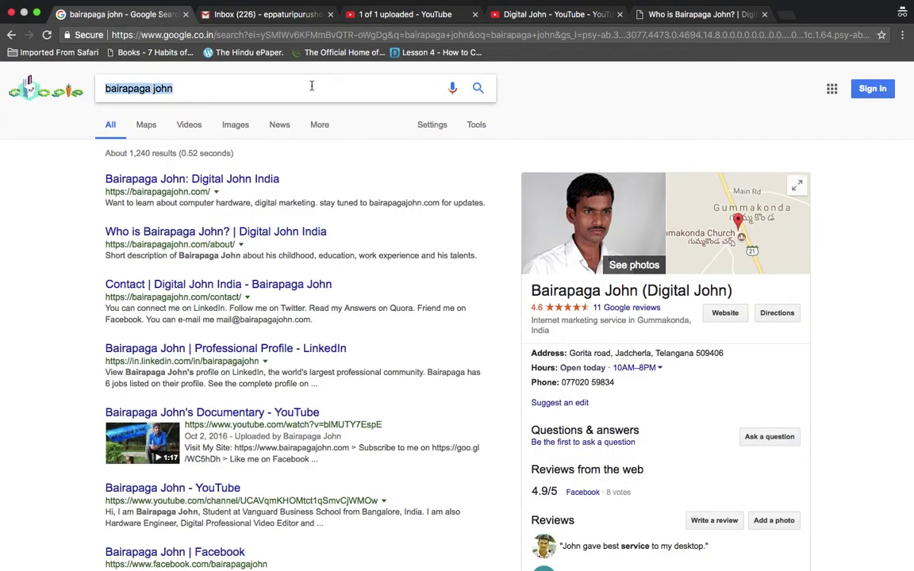
type("custom")
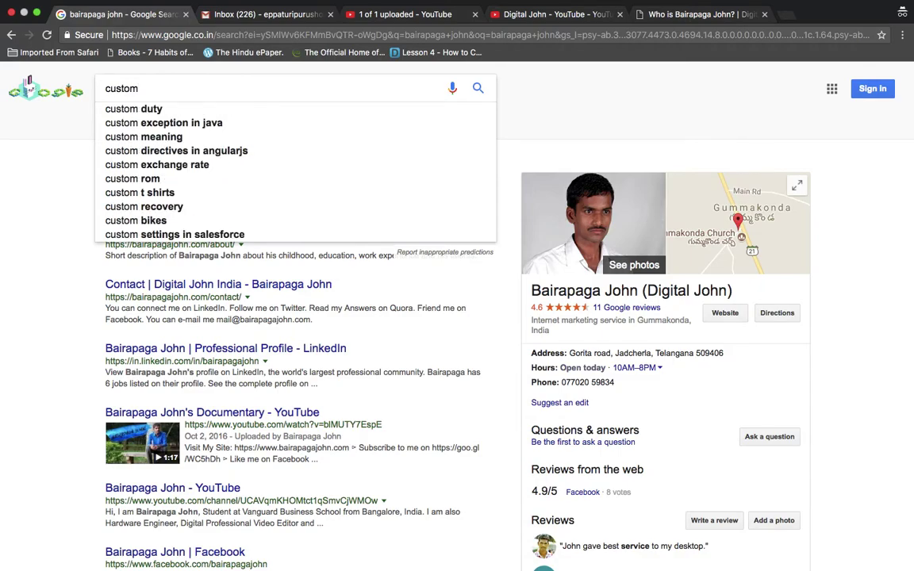
key("shift+Left")
key("shift+Left")
key("shift+Left")
key("shift+Left")
key("shift+Left")
key("shift+Left")
key("shift+Left")
type("youtube t")
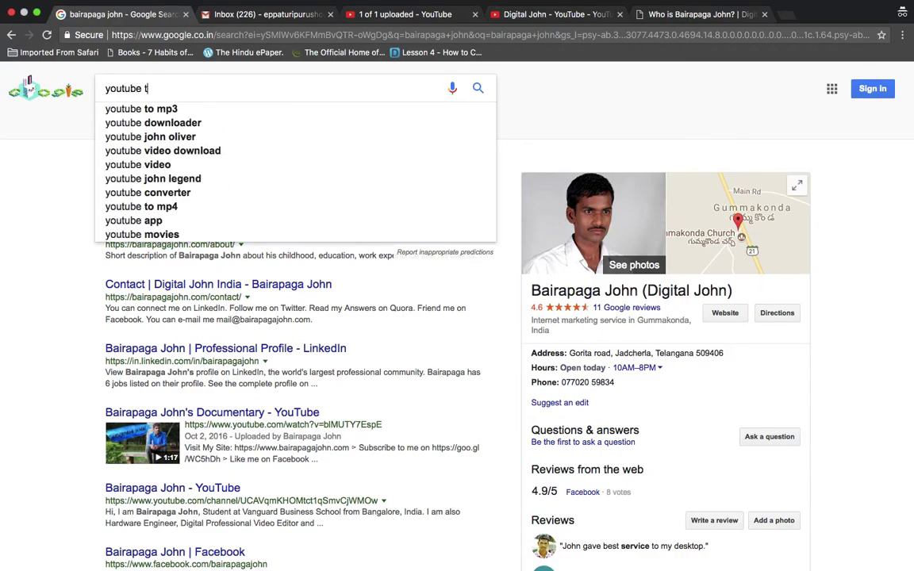
type("humb")
key("Down")
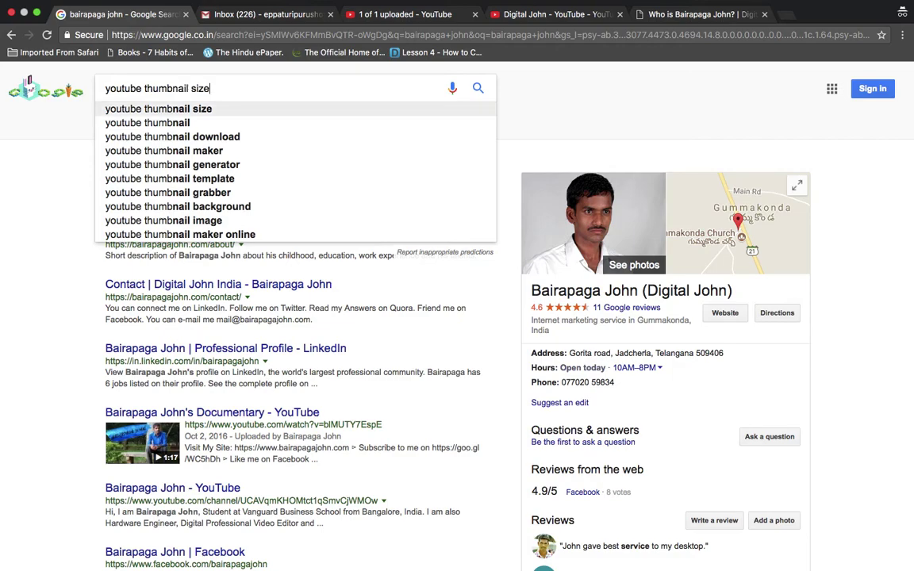
key("Return")
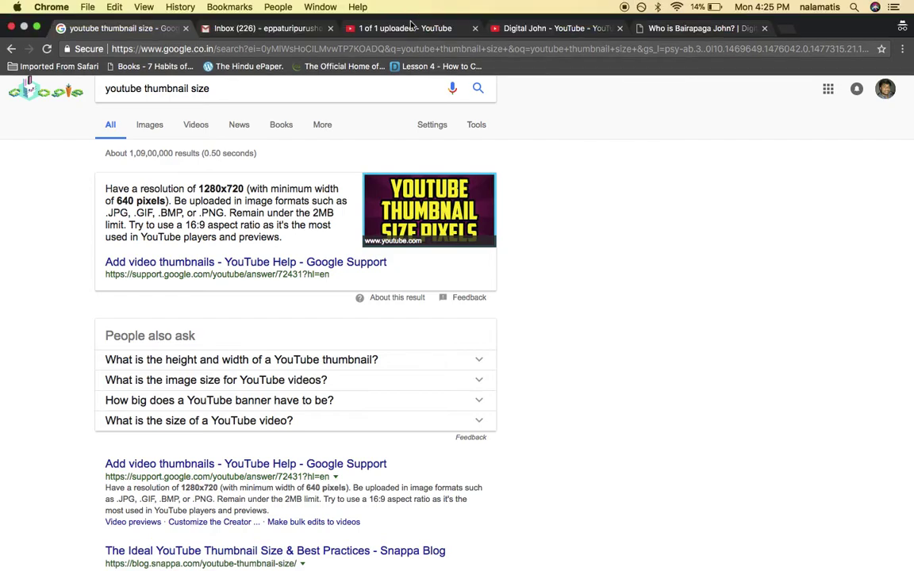
left_click(373, 27)
left_click(555, 28)
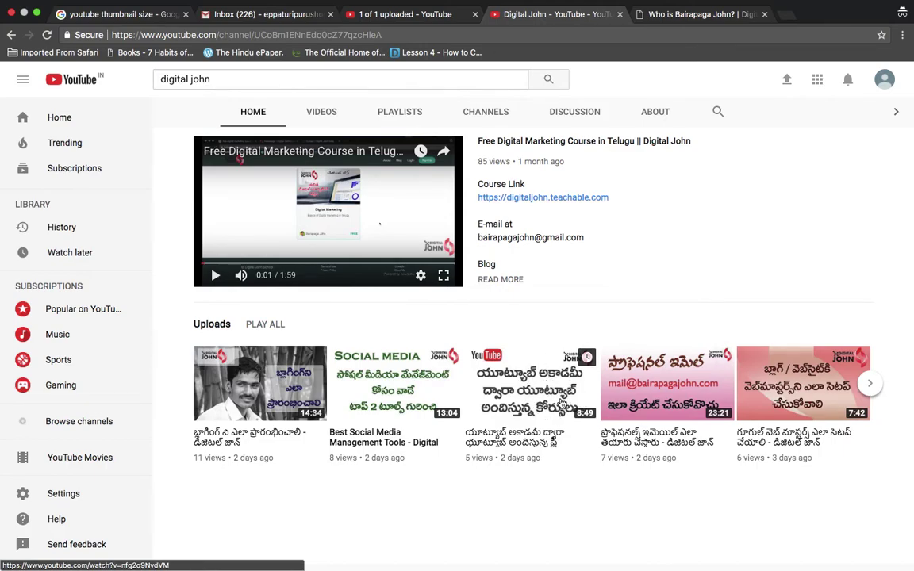
scroll(444, 409, "down", 1)
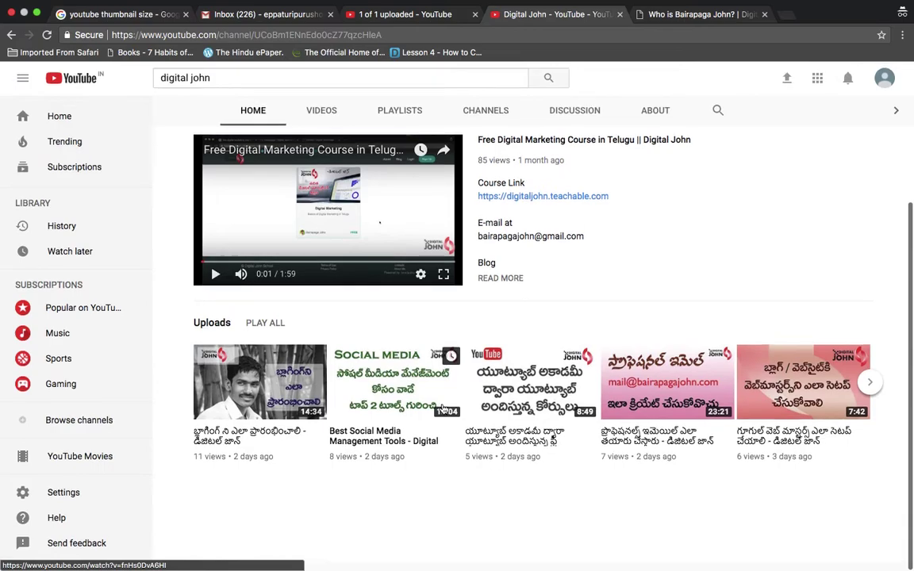
left_click(321, 111)
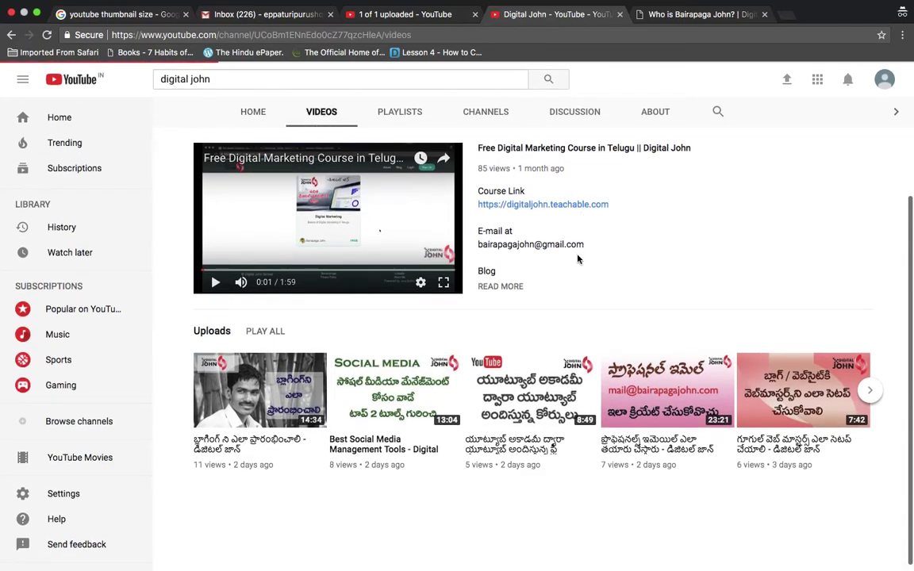
scroll(579, 260, "down", 5)
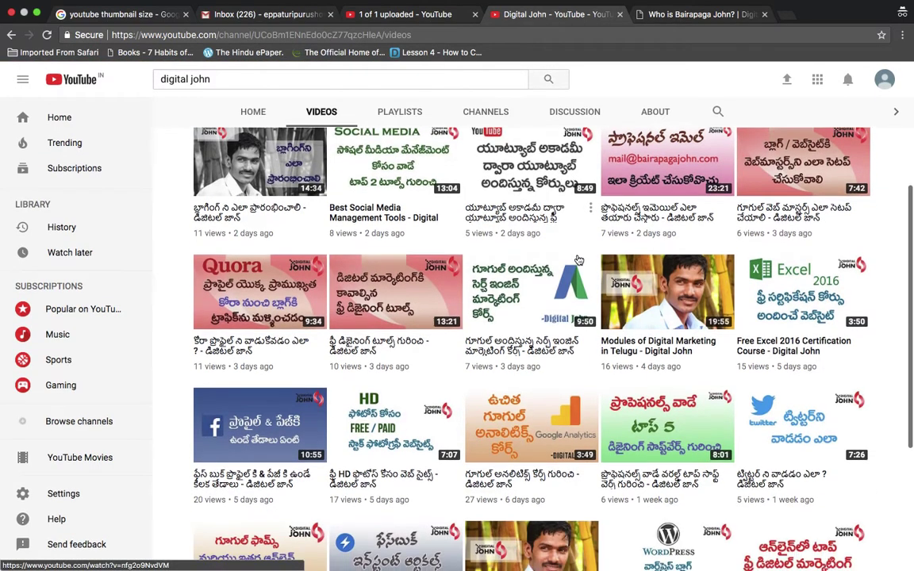
scroll(578, 261, "down", 2)
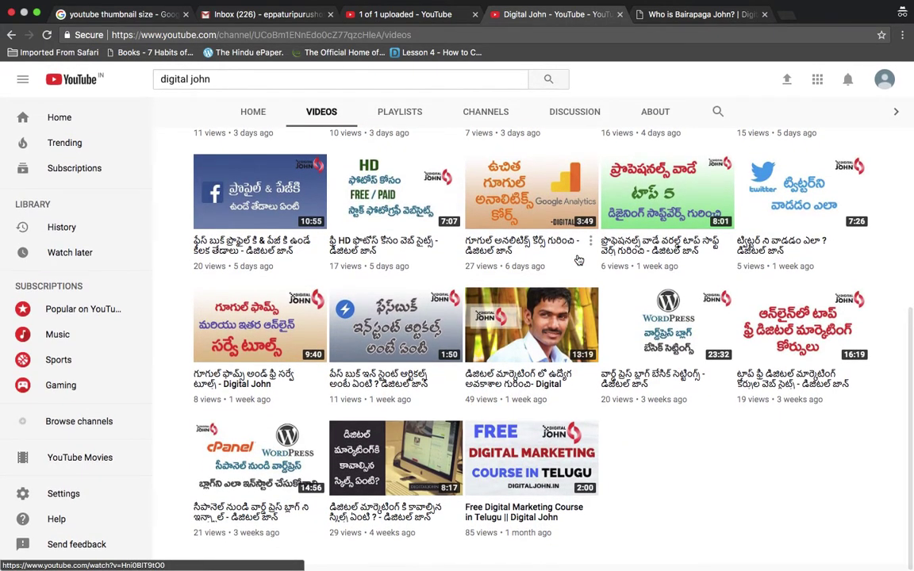
scroll(579, 260, "up", 1)
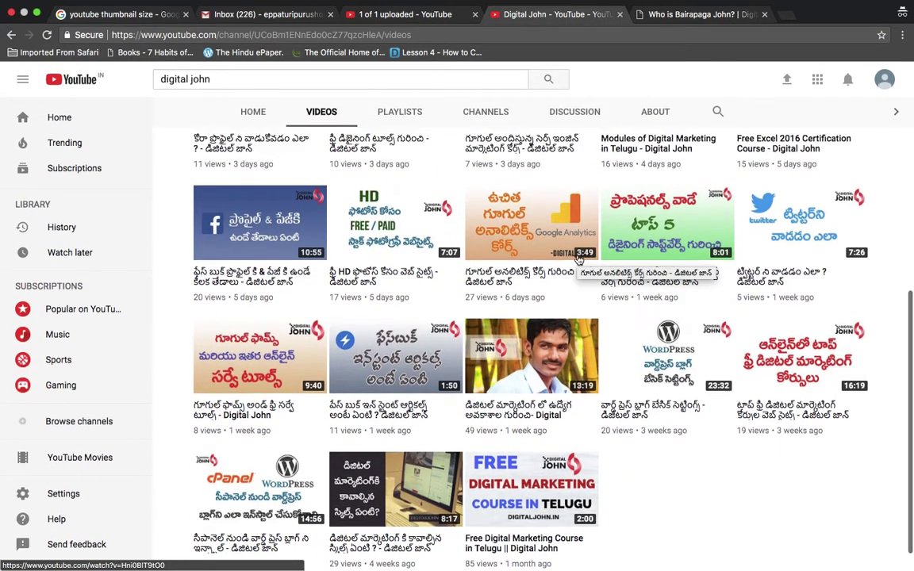
scroll(579, 260, "down", 1)
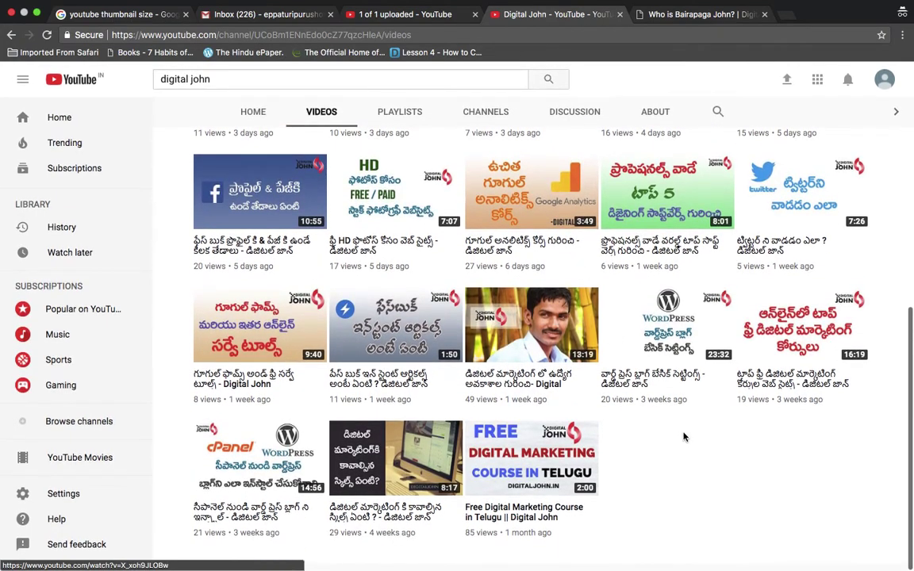
scroll(683, 438, "up", 2)
scroll(684, 440, "down", 2)
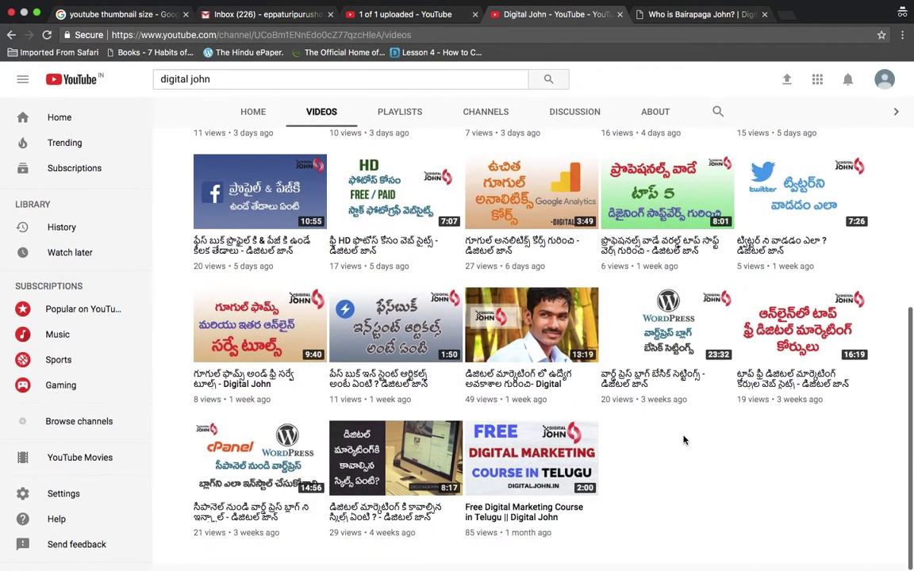
scroll(684, 441, "up", 2)
scroll(684, 440, "down", 2)
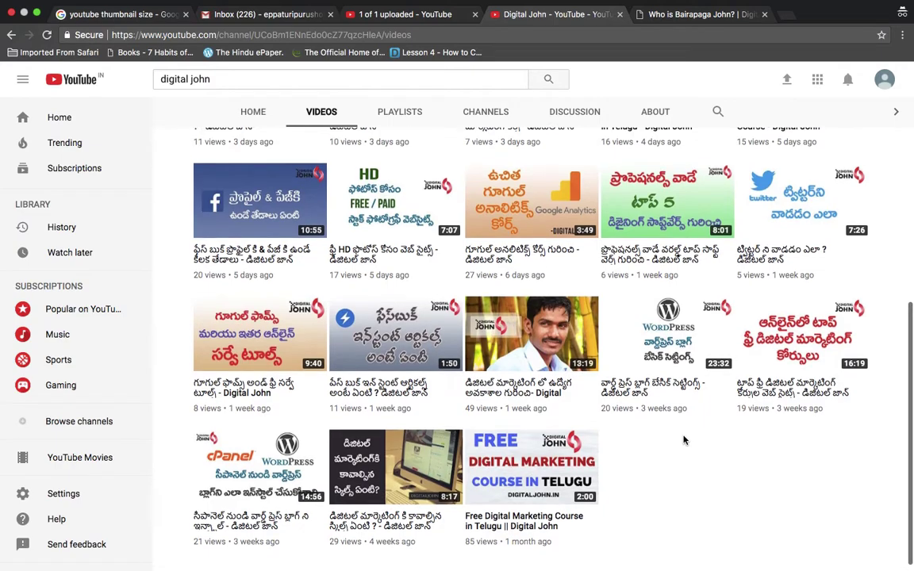
scroll(684, 440, "up", 3)
scroll(684, 440, "down", 2)
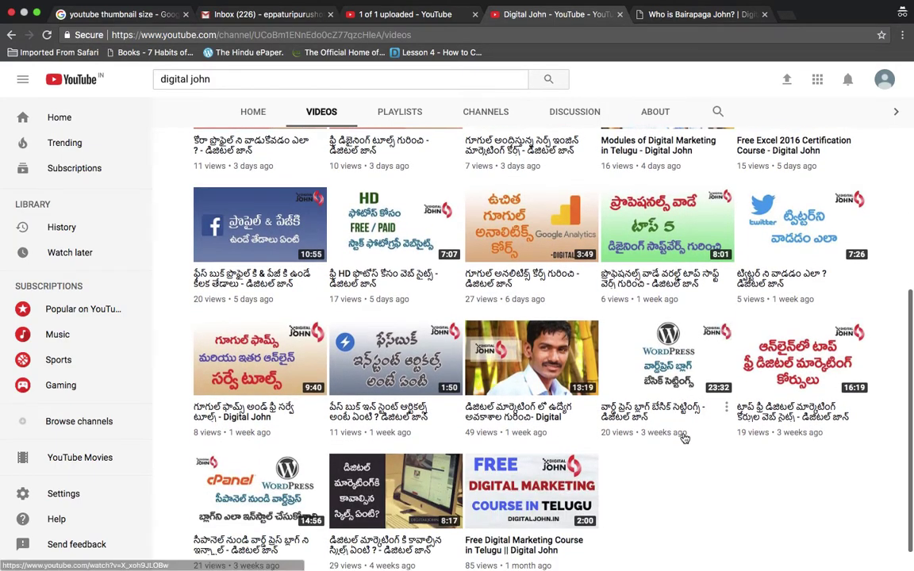
scroll(684, 440, "up", 3)
scroll(685, 438, "up", 3)
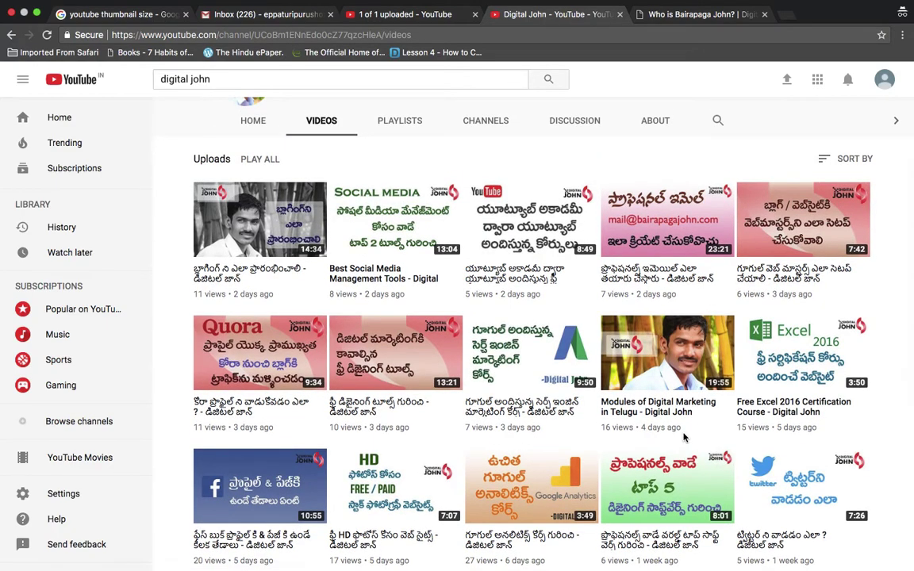
scroll(683, 437, "down", 2)
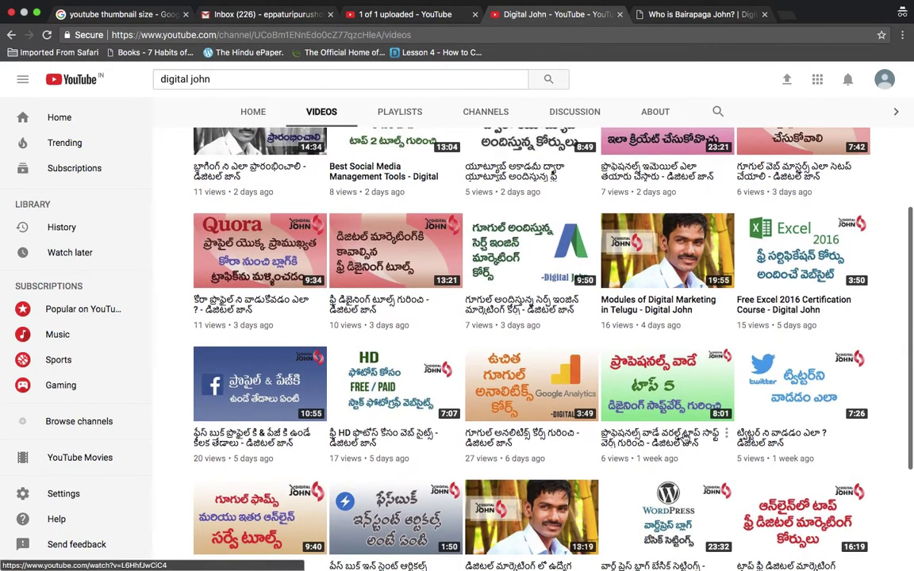
scroll(684, 437, "down", 3)
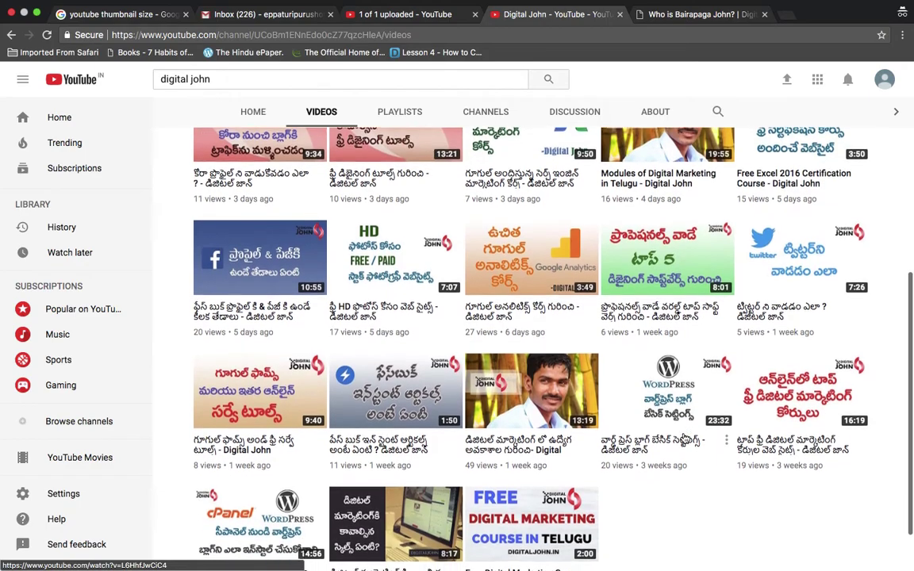
scroll(683, 437, "down", 1)
scroll(683, 437, "up", 1)
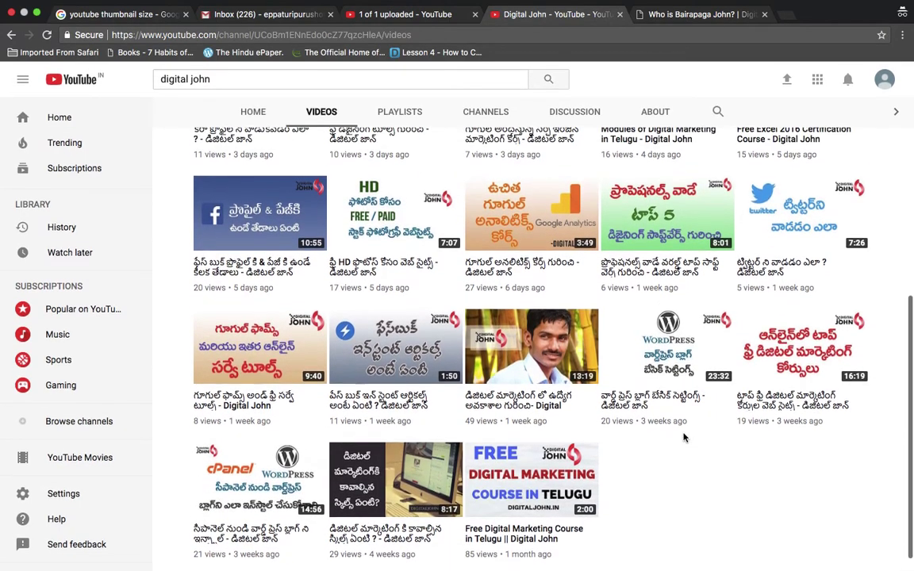
scroll(684, 437, "up", 2)
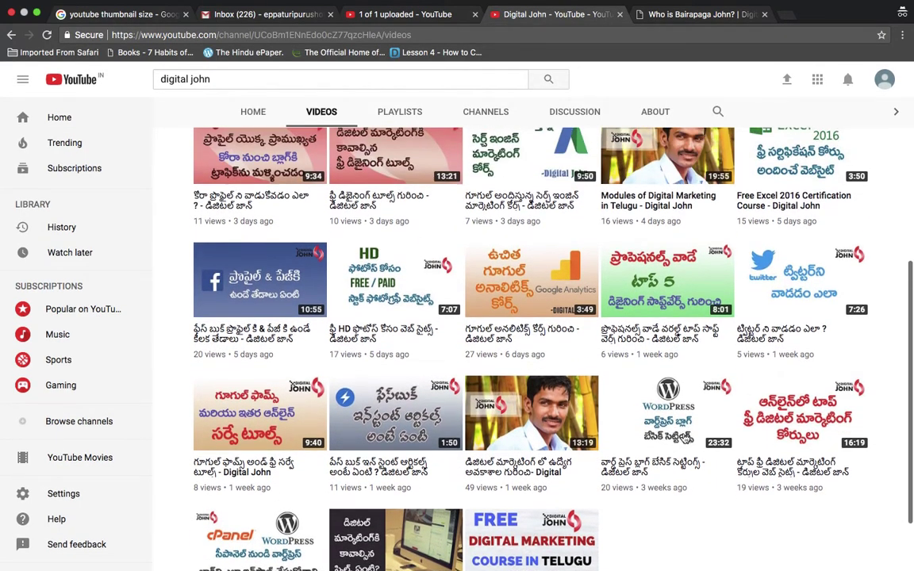
scroll(684, 437, "down", 3)
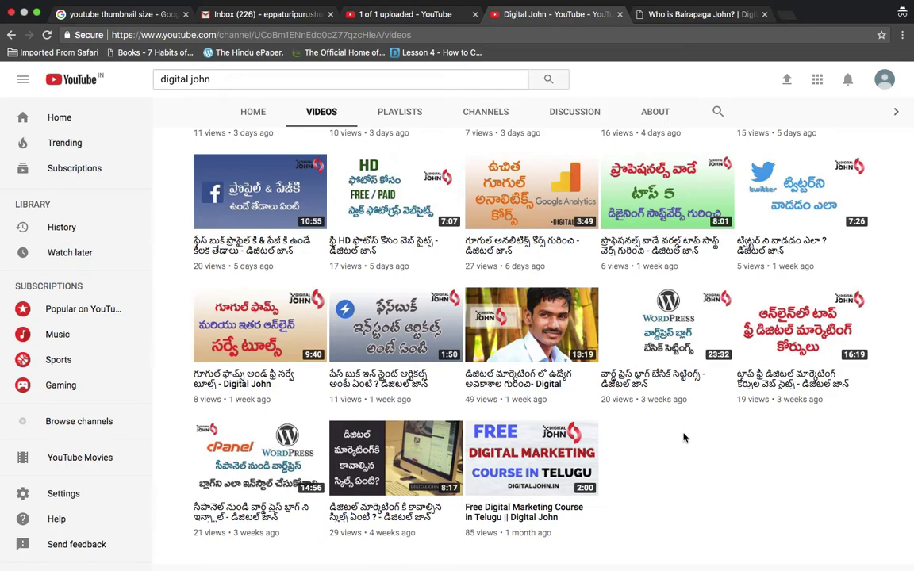
scroll(684, 437, "up", 1)
scroll(684, 437, "up", 1)
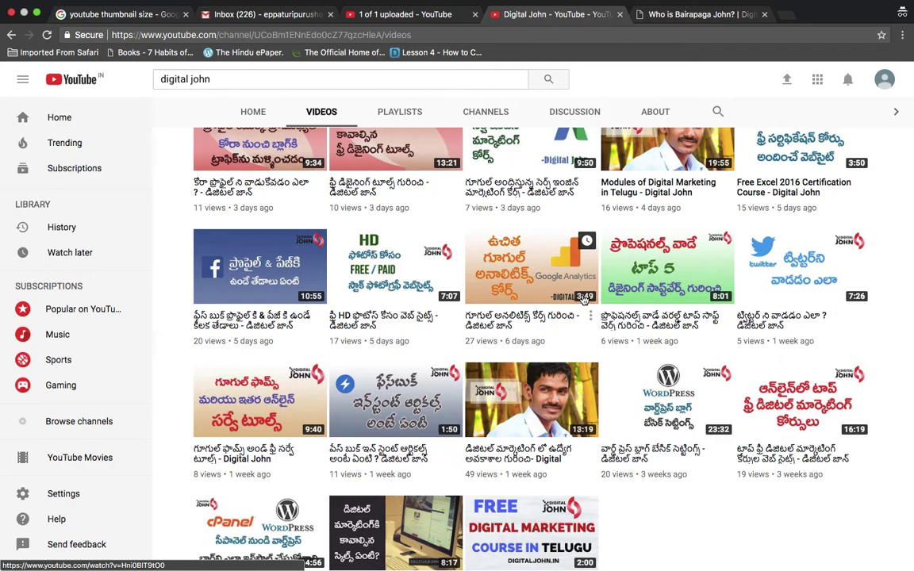
scroll(585, 297, "up", 1)
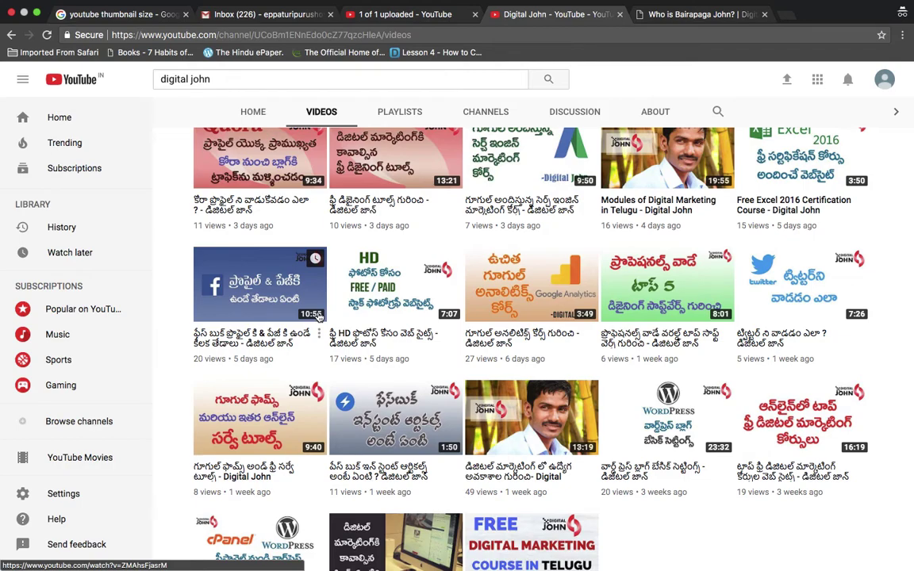
scroll(319, 316, "up", 1)
scroll(319, 317, "down", 3)
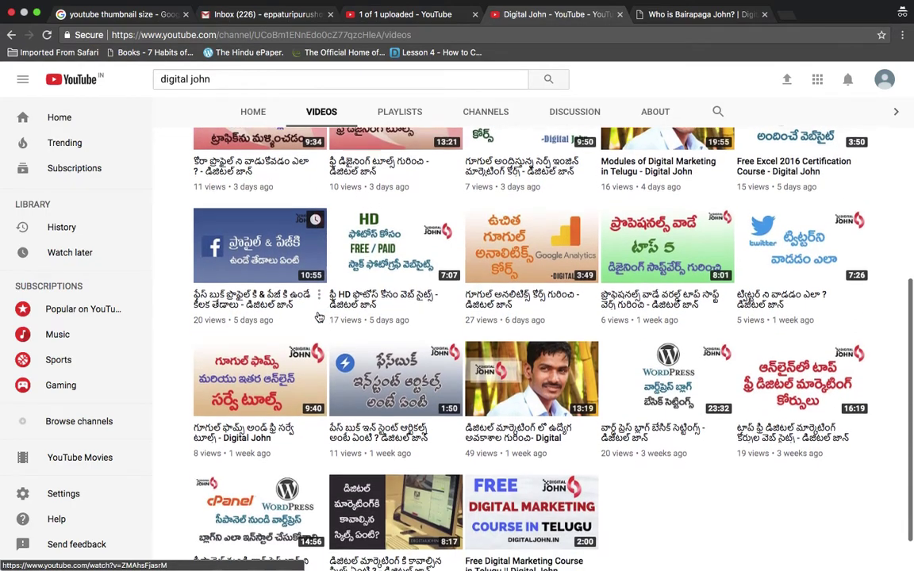
scroll(319, 317, "up", 10)
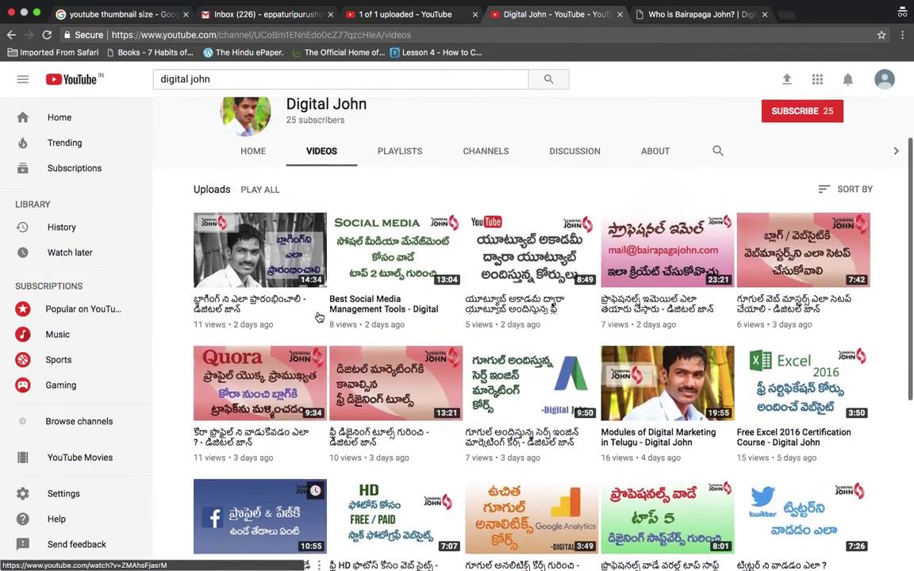
scroll(317, 316, "up", 2)
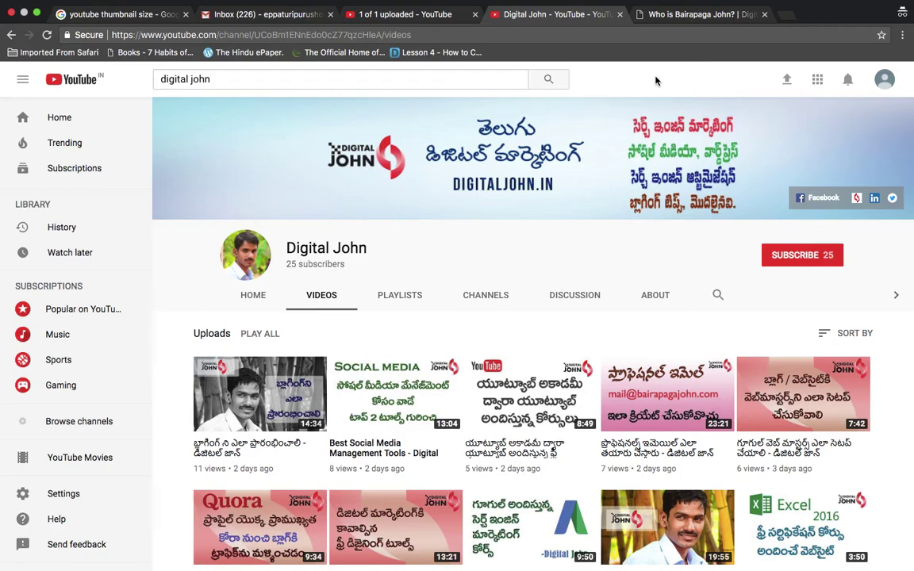
scroll(655, 80, "down", 1)
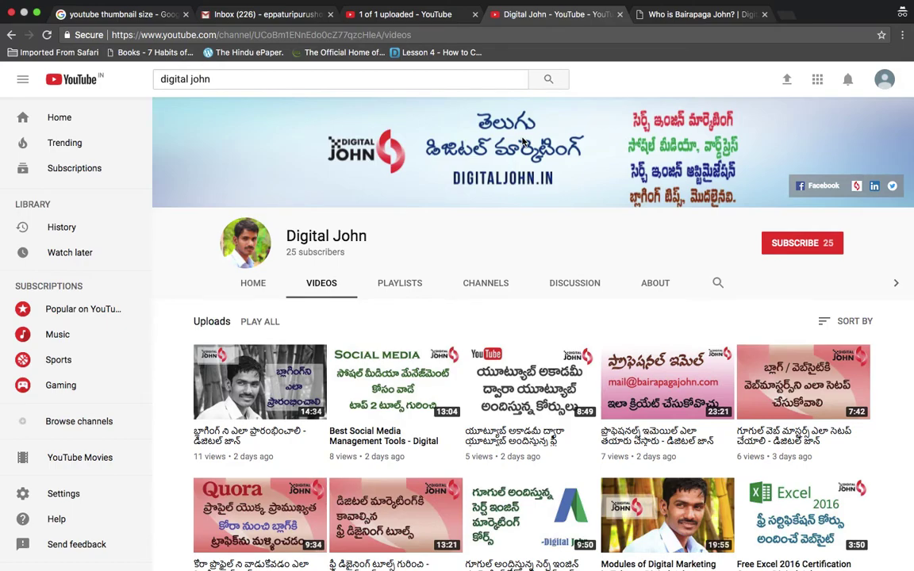
left_click(268, 14)
Read the VIDEO THUMBNAILS help note stating custom thumbnails need a verified account
left_click(391, 16)
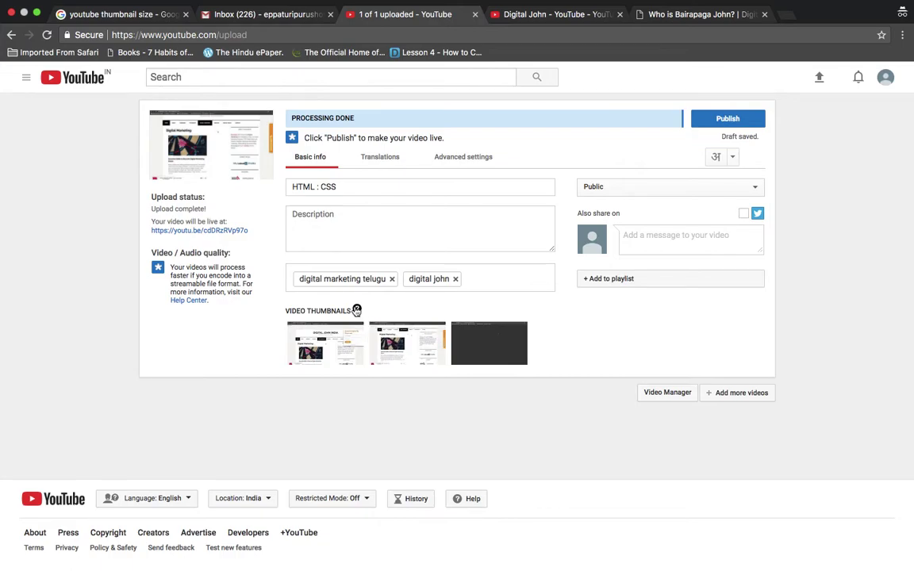
left_click(357, 309)
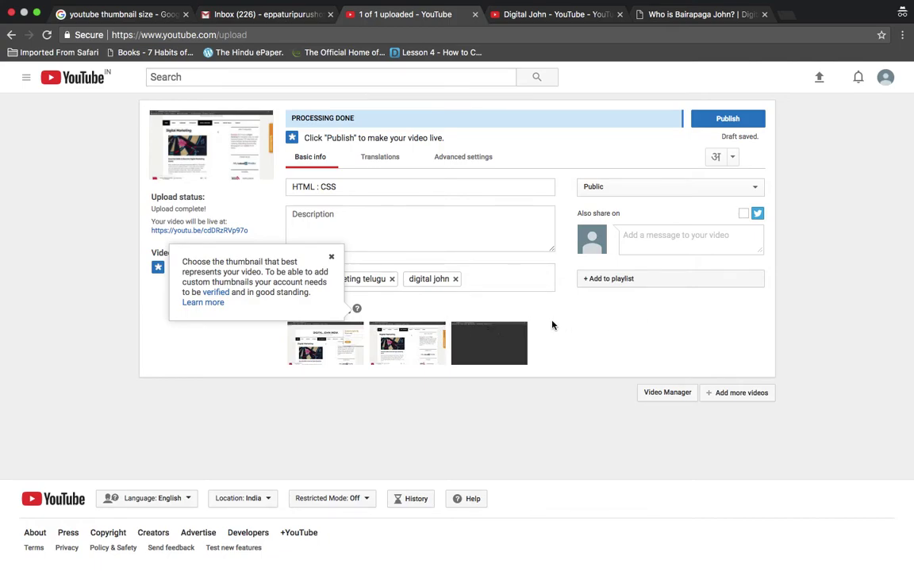
left_click(527, 411)
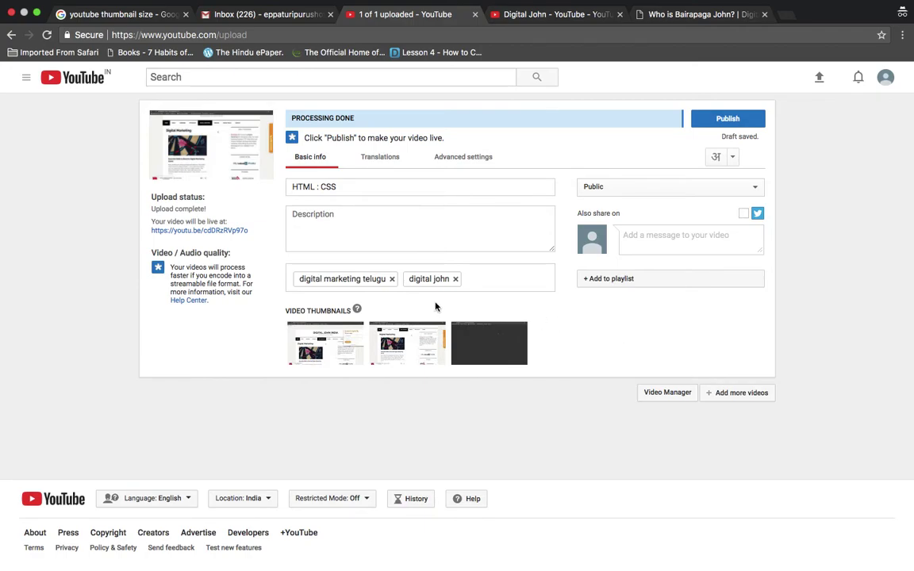
left_click(357, 310)
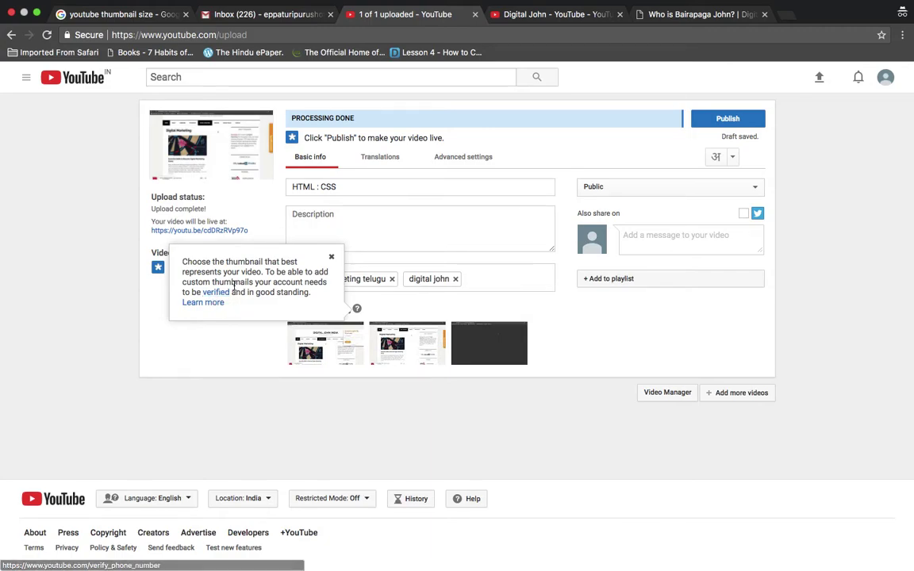
Stay on the upload page, switch the HTML : CSS video to Private, and save
left_click(214, 293)
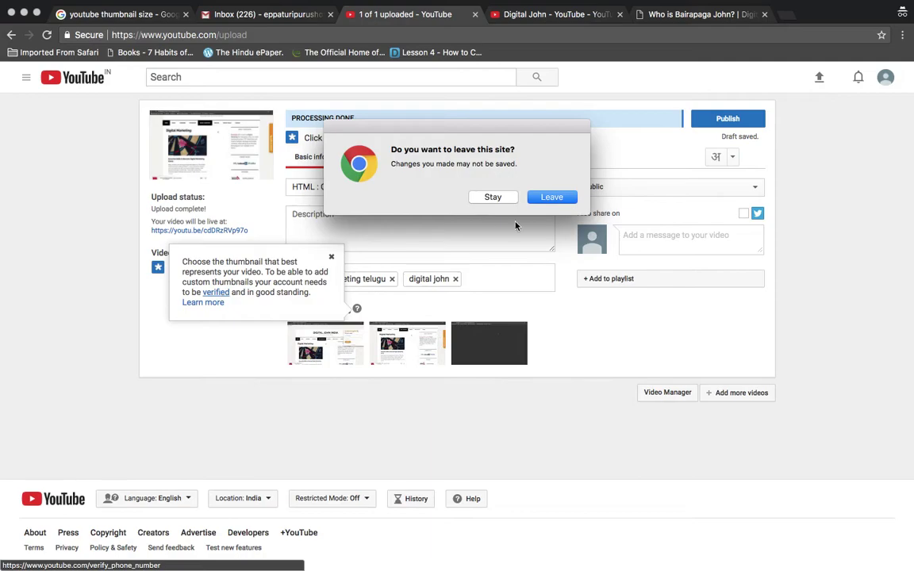
left_click(492, 196)
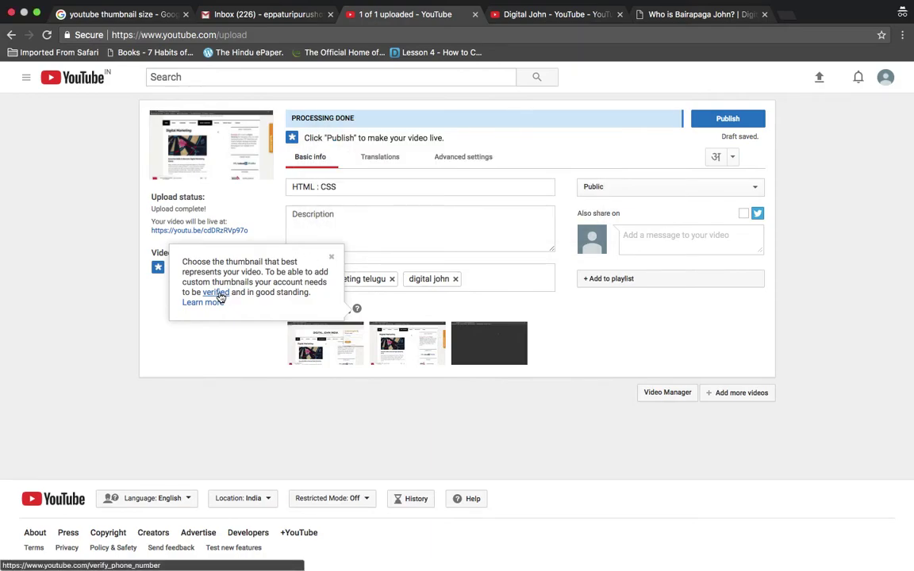
left_click(692, 188)
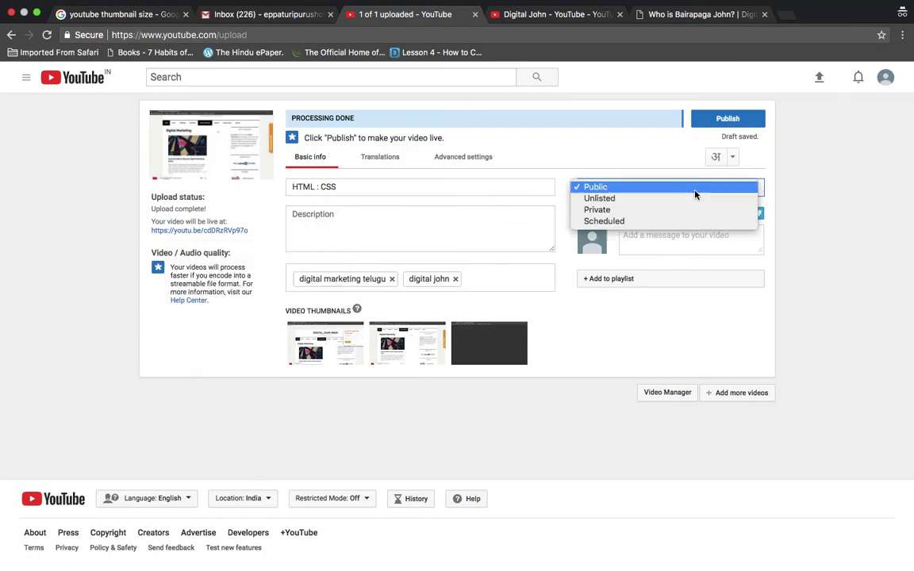
left_click(674, 211)
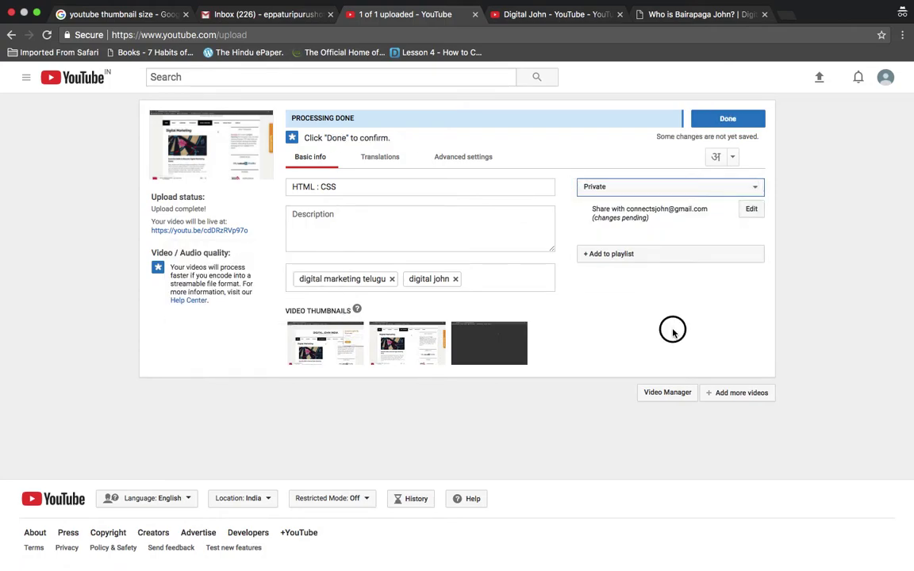
left_click(734, 119)
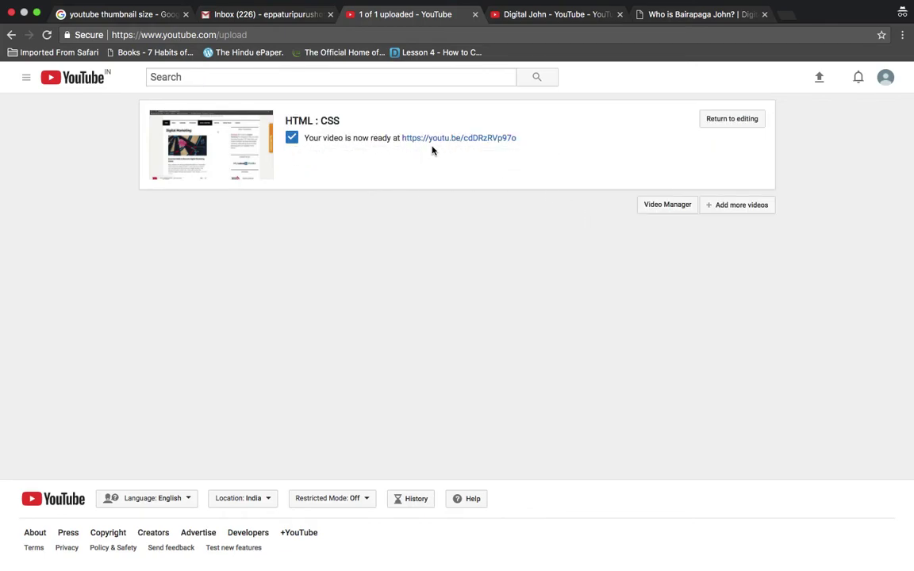
Return to editing and follow the custom-thumbnails help's verification link, leaving the upload page
left_click(728, 121)
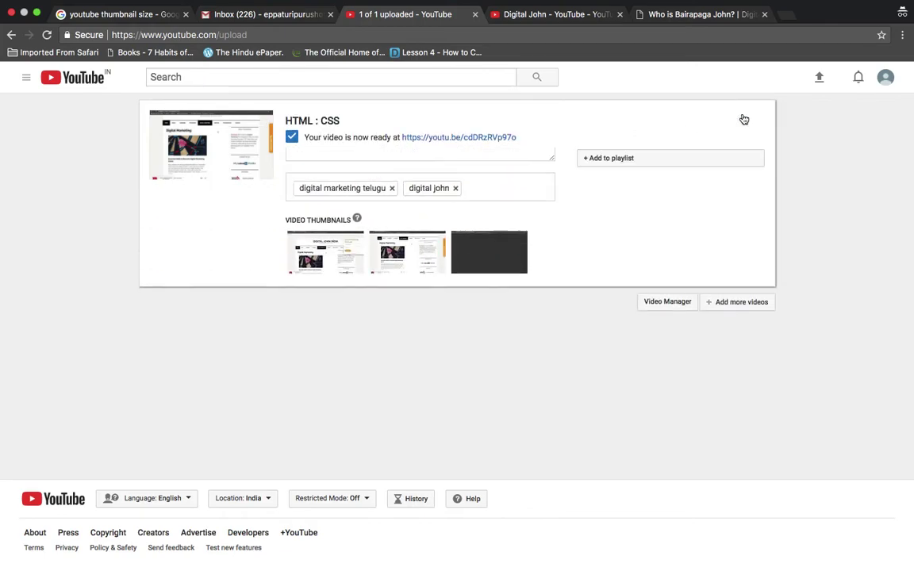
left_click(357, 308)
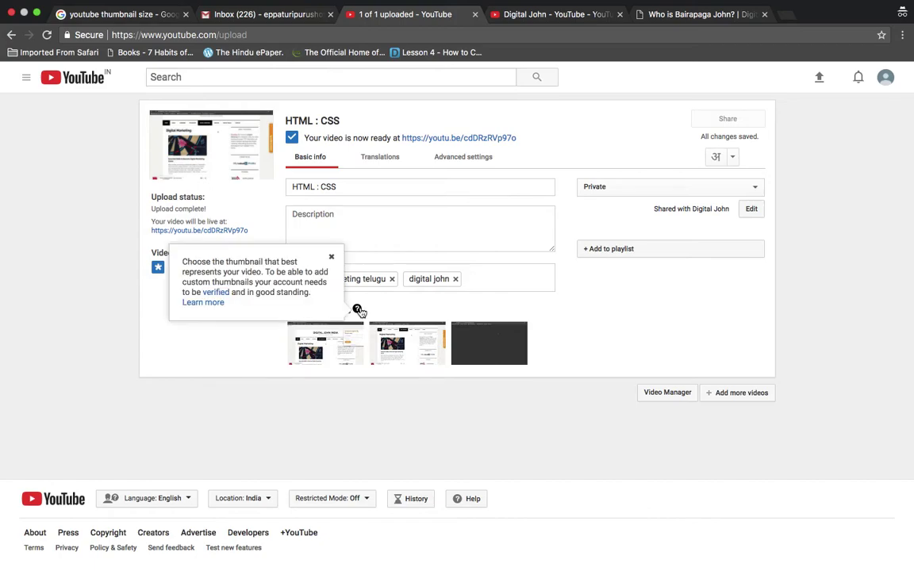
left_click(220, 304)
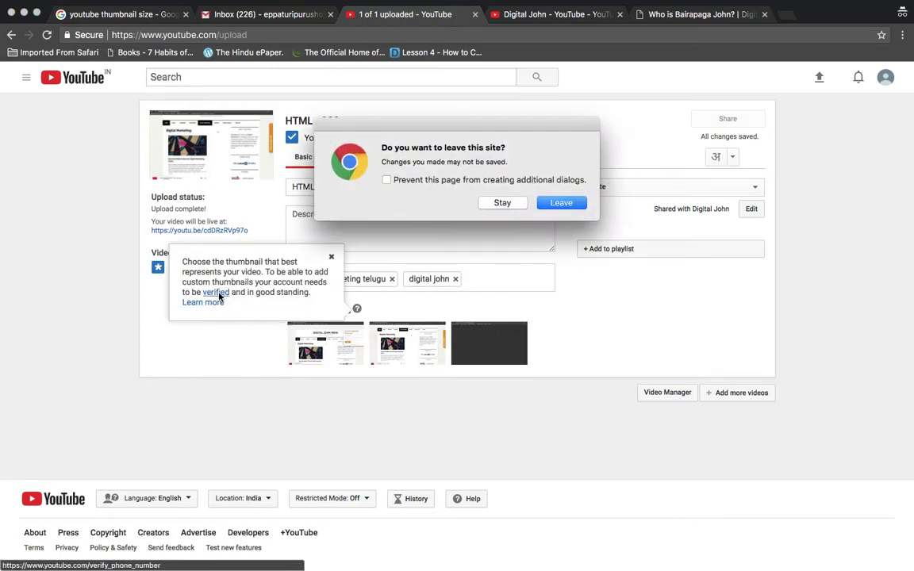
left_click(561, 203)
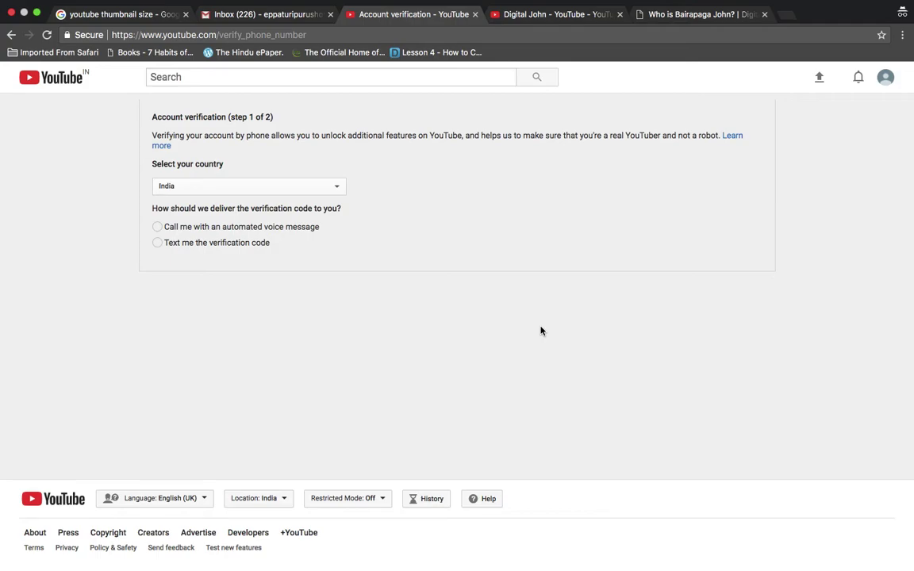
Keep India as the country and choose to receive the verification code by text message
left_click(338, 191)
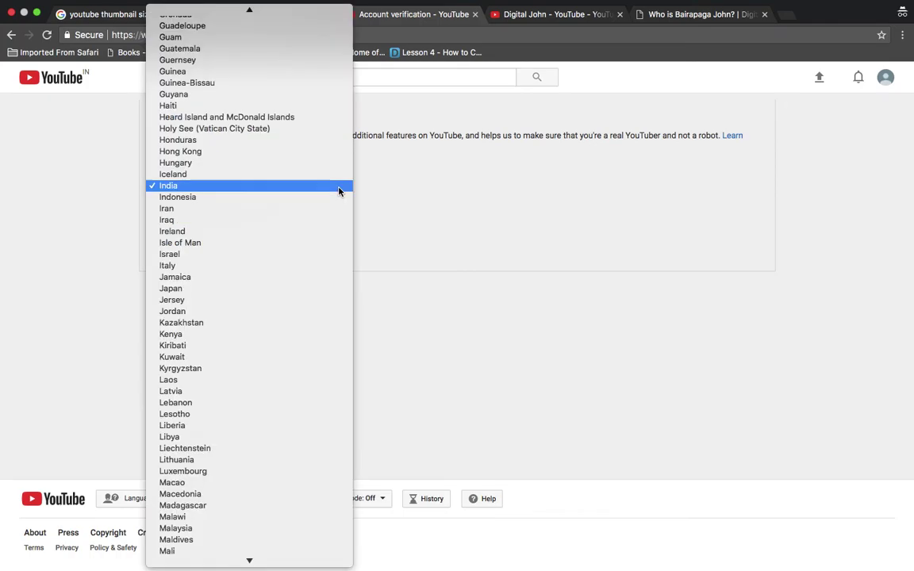
left_click(341, 188)
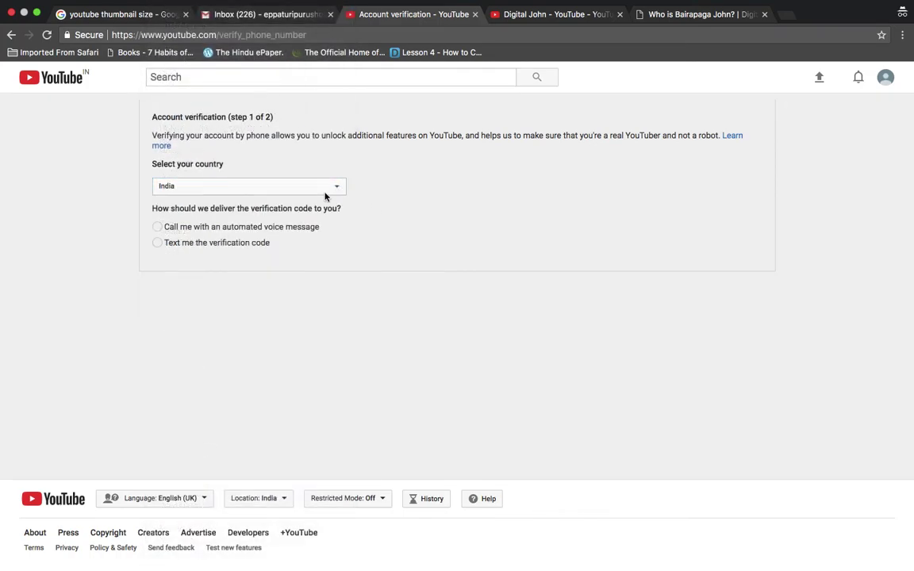
left_click(157, 244)
left_click(245, 323)
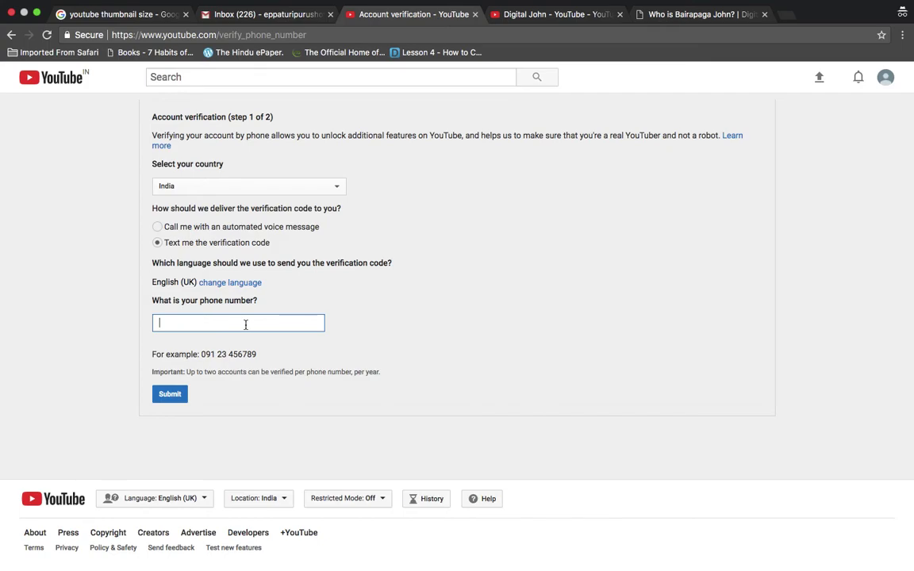
Submit the verification form with the phone number empty, then go back to the upload page
left_click(332, 187)
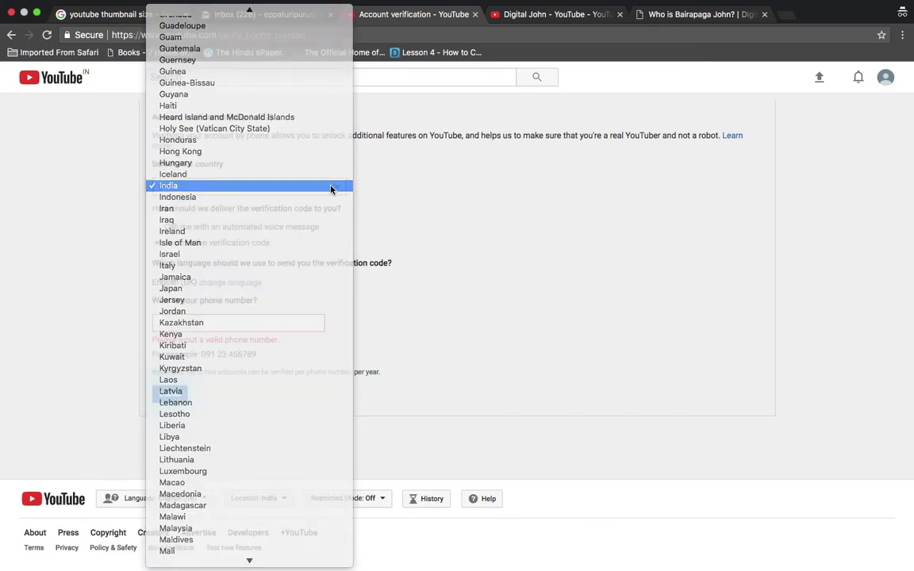
left_click(330, 188)
left_click(318, 321)
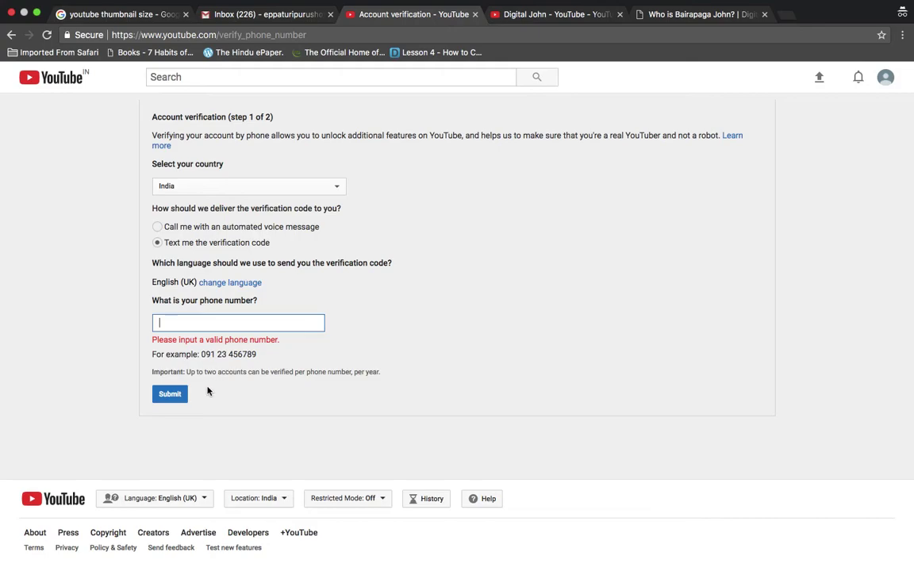
left_click(176, 398)
left_click(186, 397)
left_click(12, 36)
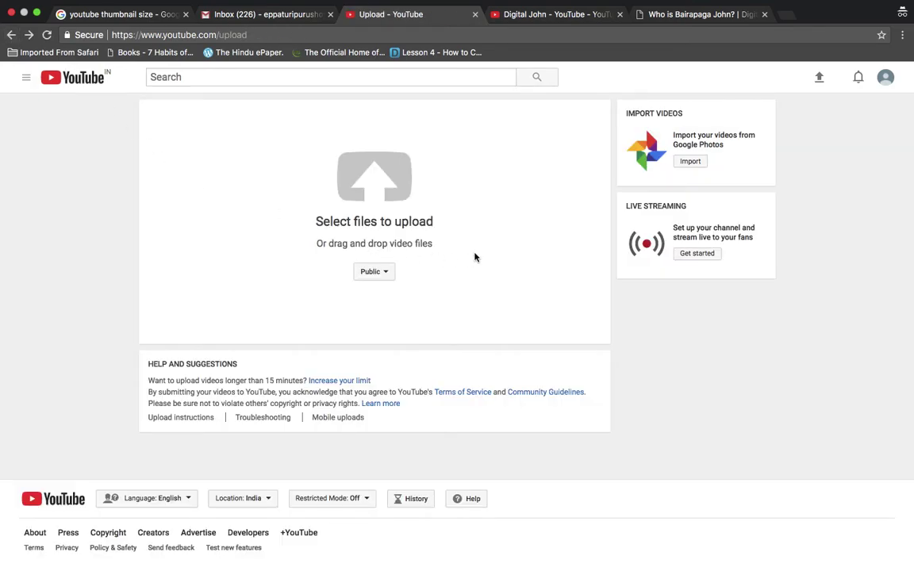
Open Creator Studio from the account menu and edit the HTML : CSS video
left_click(885, 79)
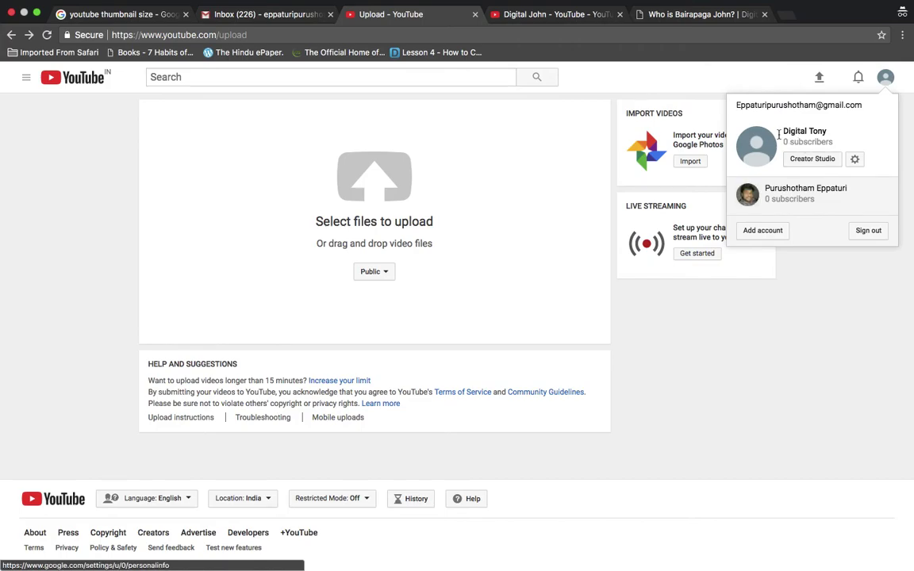
left_click(811, 161)
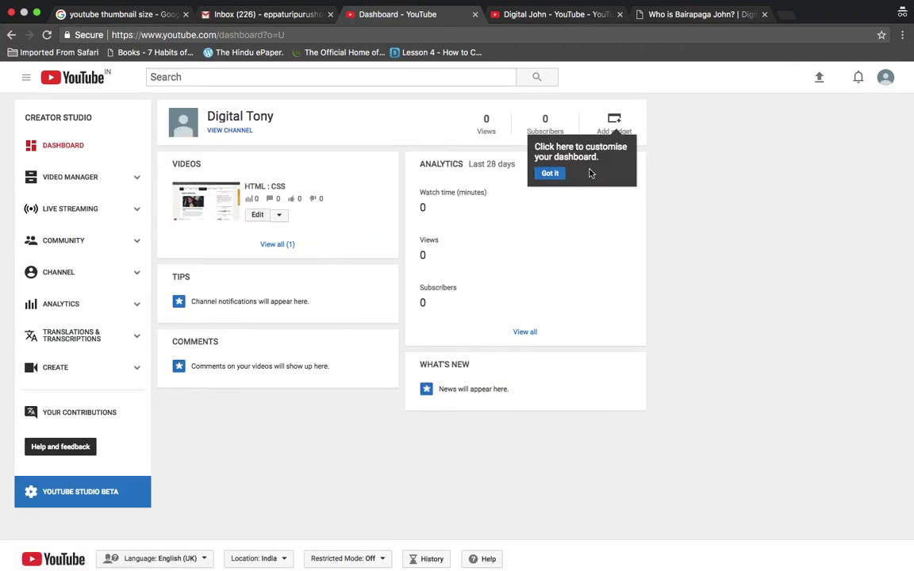
left_click(257, 214)
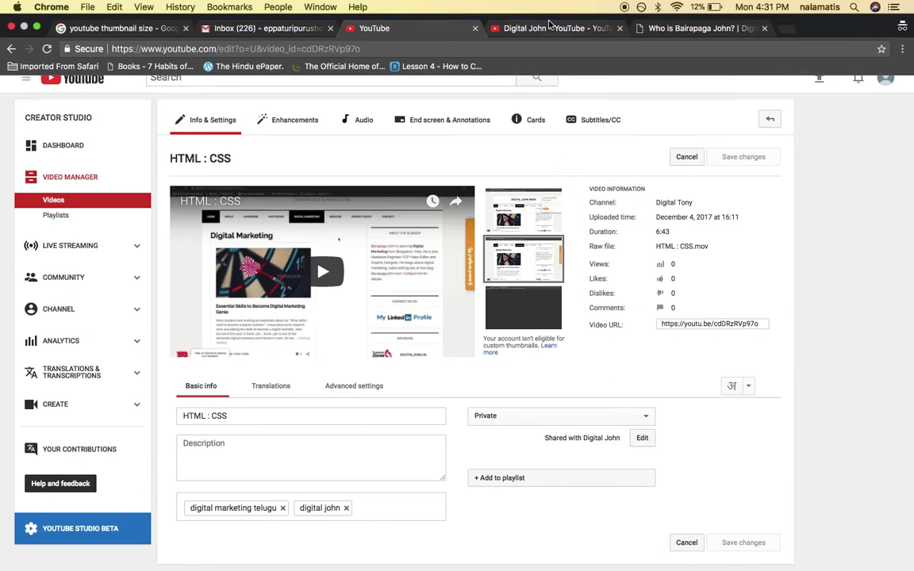
left_click(498, 23)
scroll(418, 269, "down", 5)
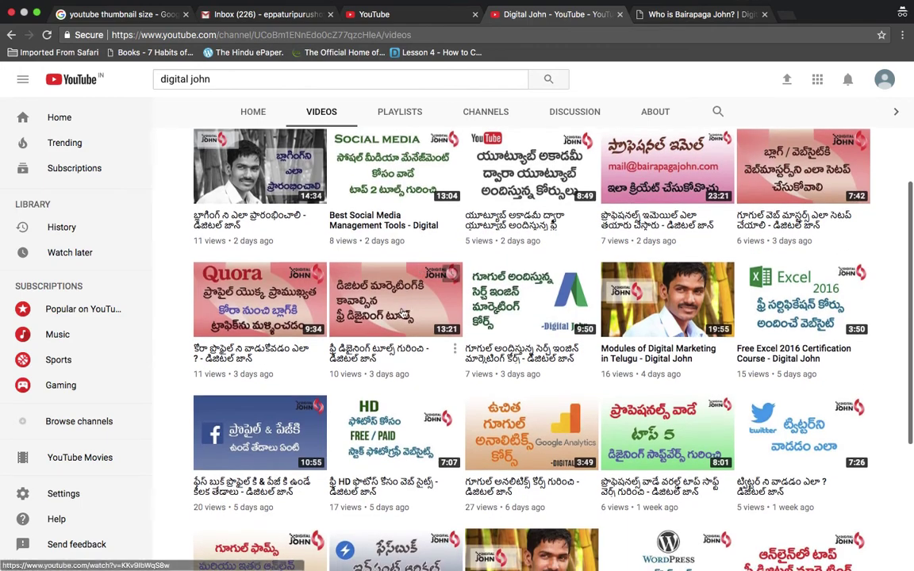
left_click(403, 294)
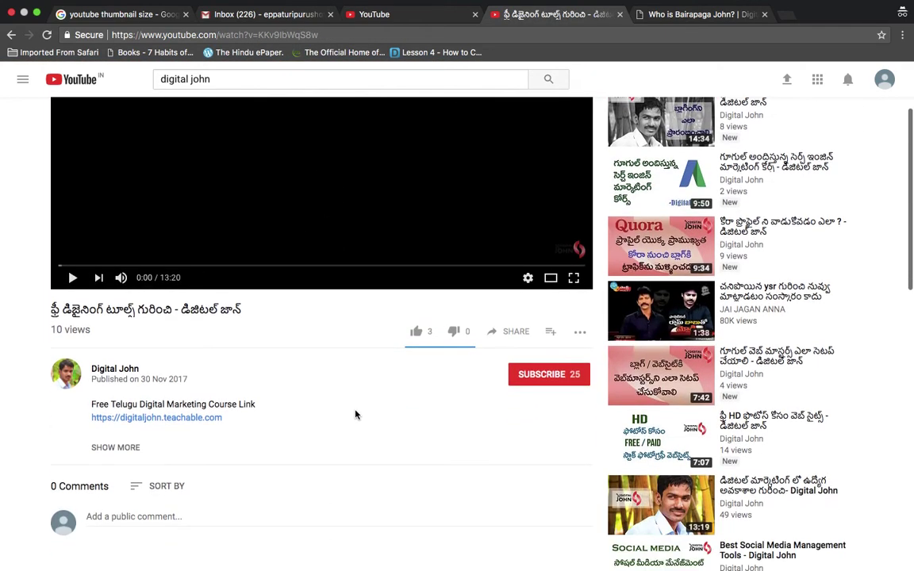
scroll(319, 368, "down", 3)
left_click(116, 313)
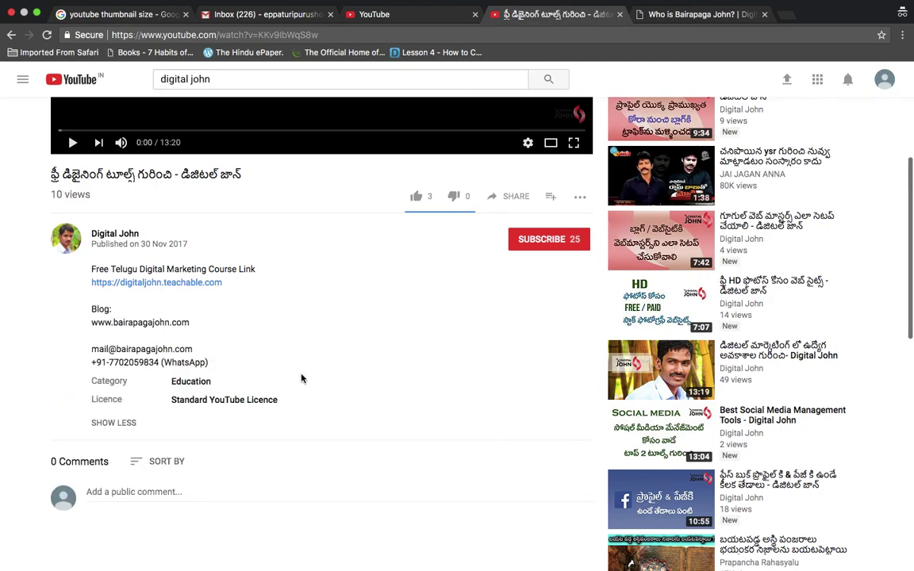
scroll(301, 378, "down", 2)
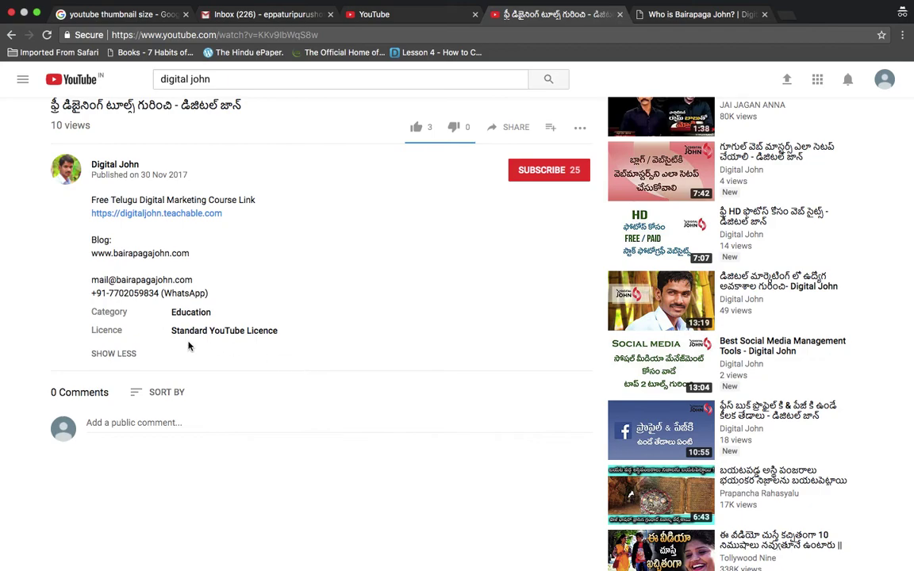
triple_click(139, 295)
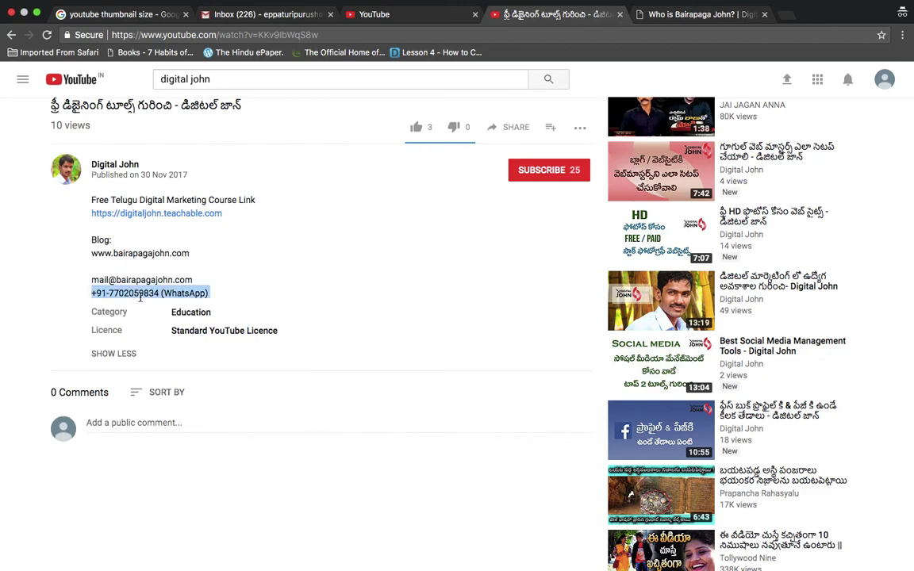
double_click(139, 294)
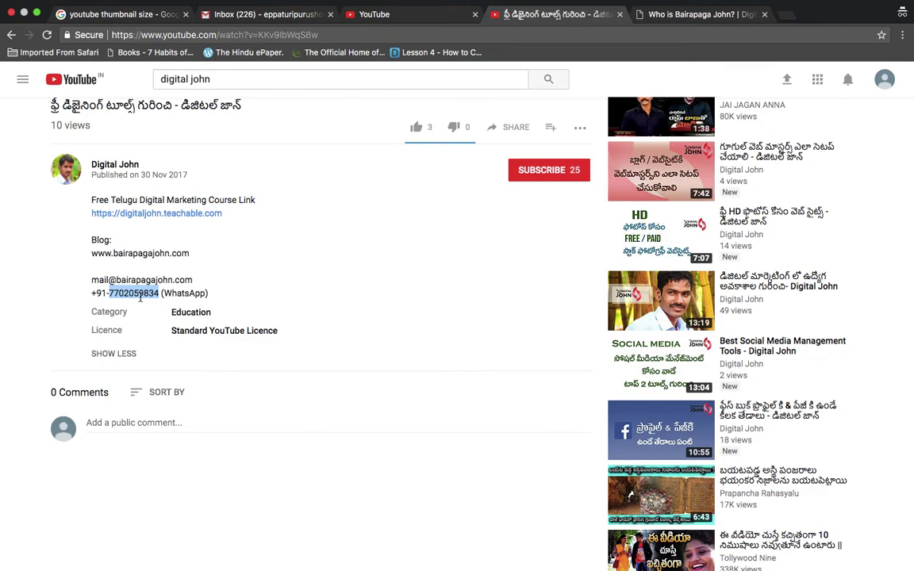
scroll(139, 298, "up", 8)
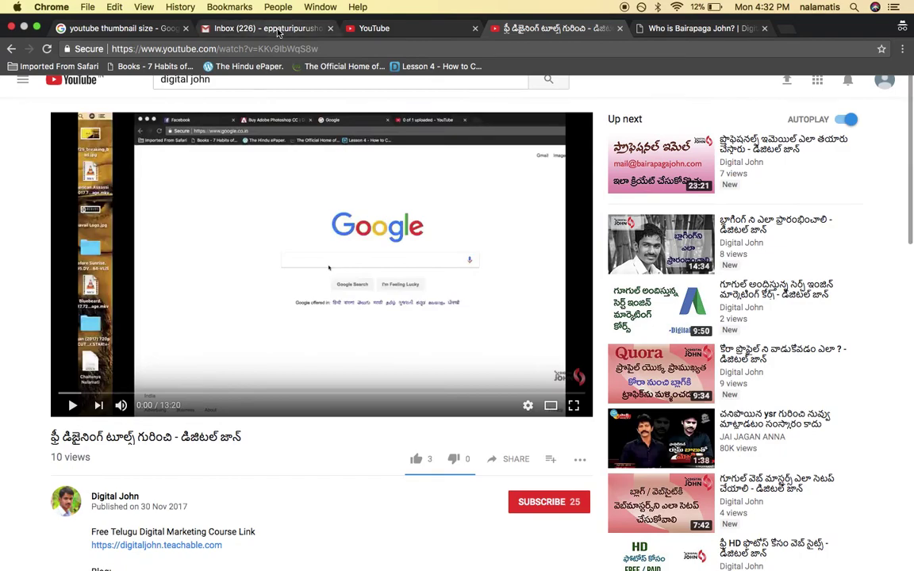
left_click(277, 30)
left_click(410, 26)
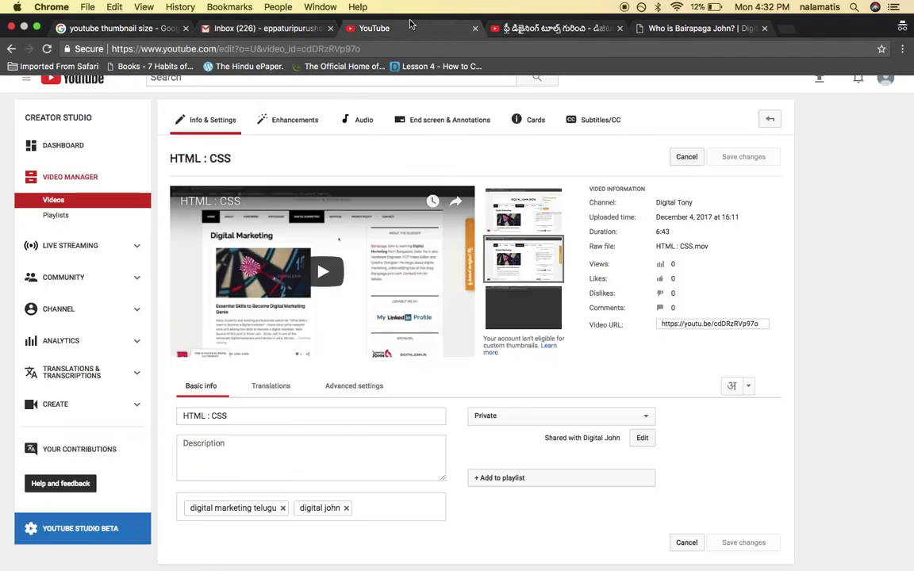
left_click(553, 17)
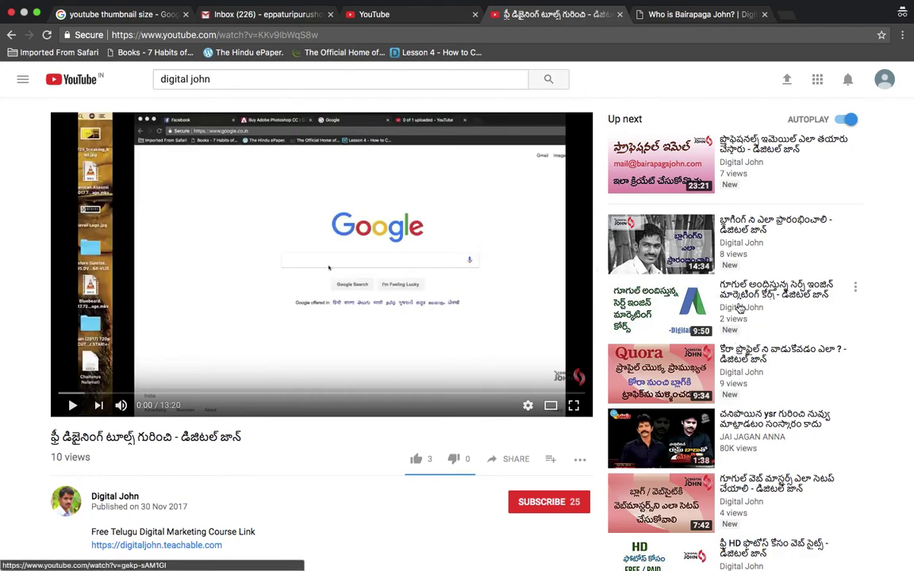
mouse_move(665, 296)
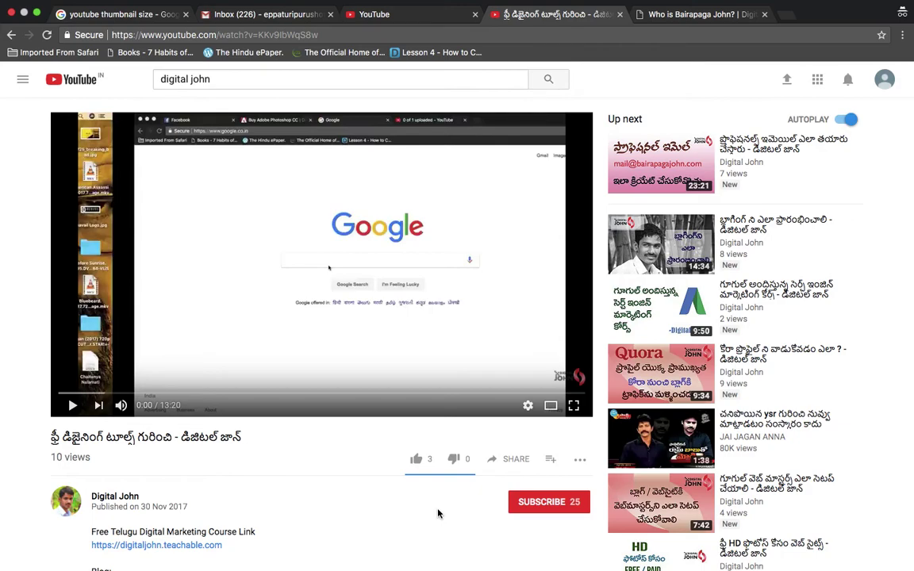
scroll(437, 513, "down", 8)
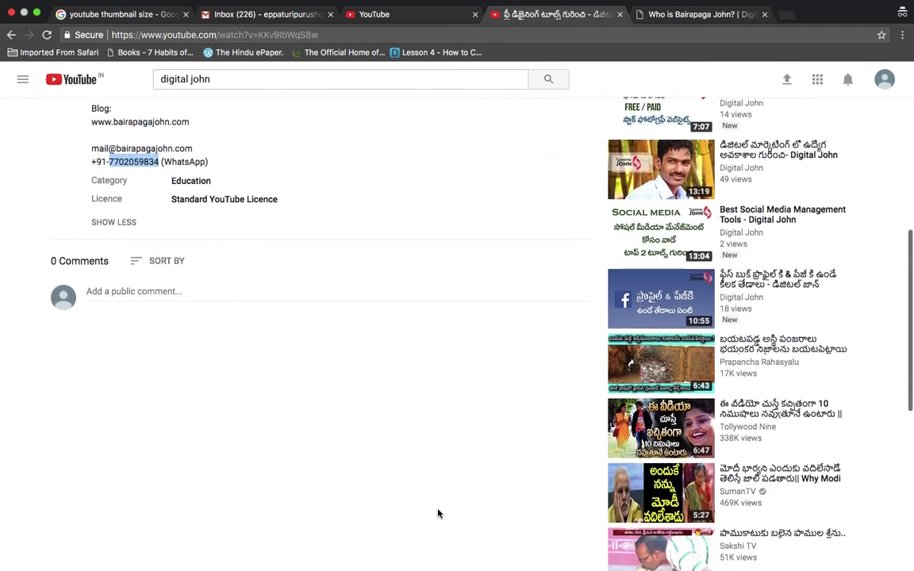
scroll(437, 514, "down", 5)
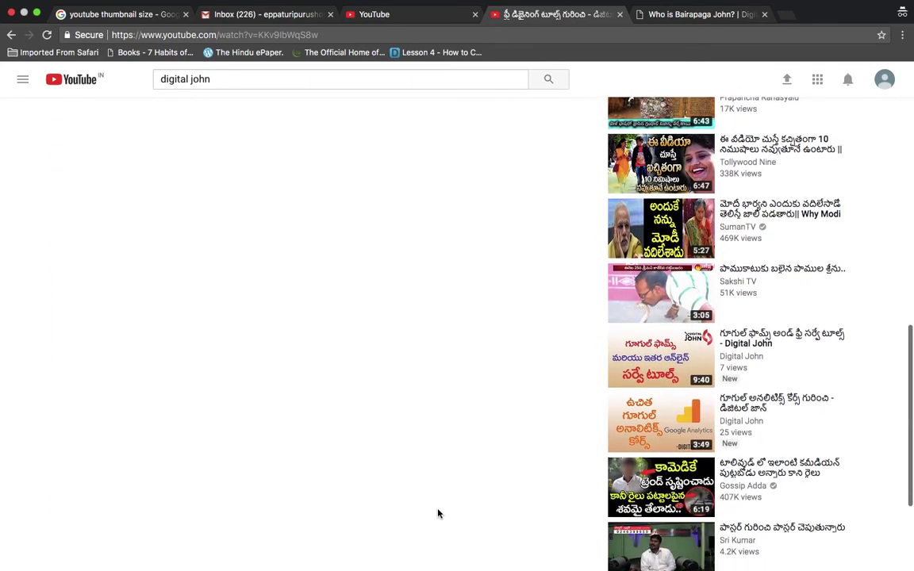
scroll(437, 513, "up", 15)
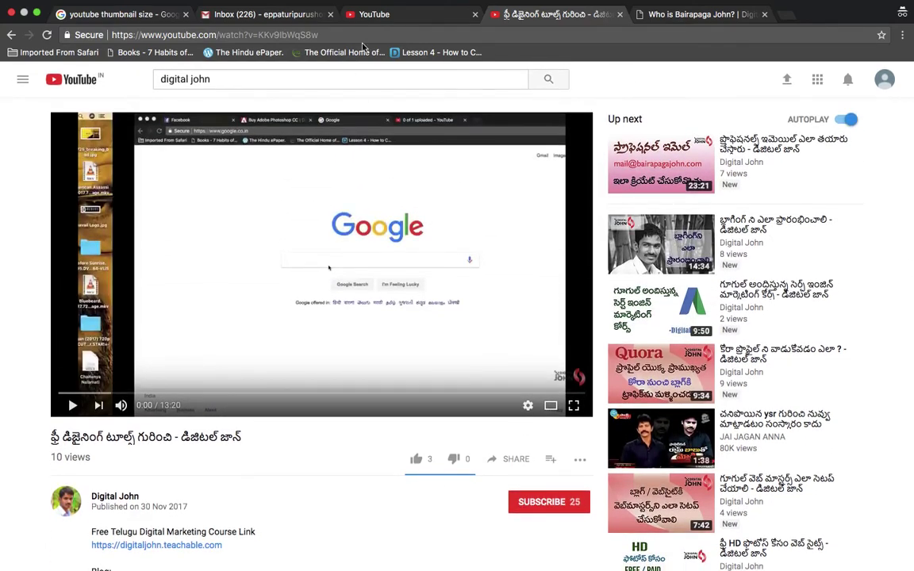
left_click(367, 15)
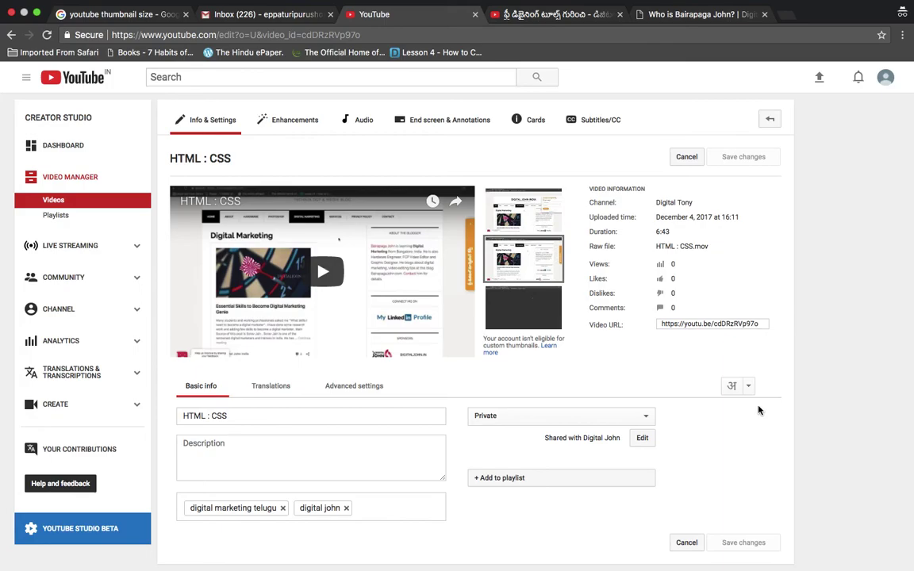
Browse the Live Streaming 'Go live' page in Creator Studio, then move on to Analytics
scroll(757, 410, "down", 3)
scroll(759, 410, "up", 2)
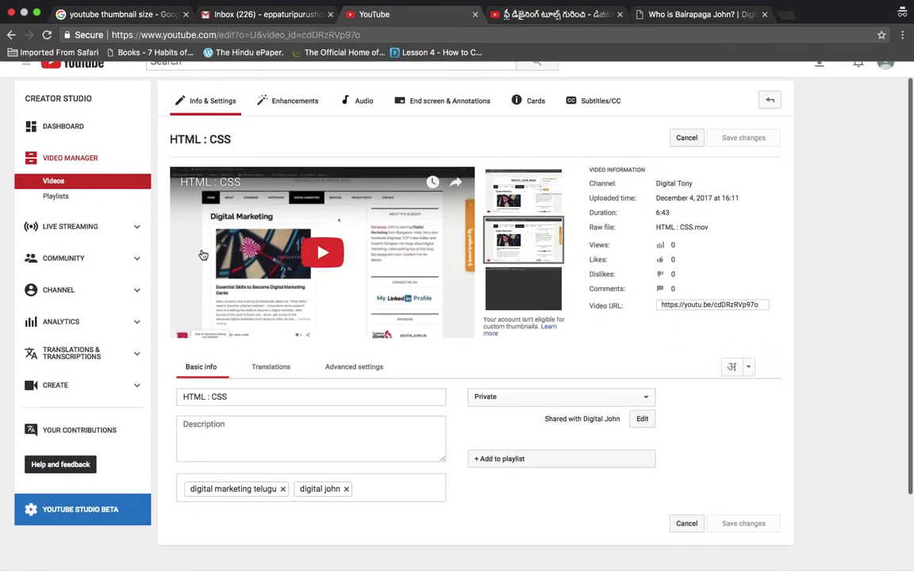
left_click(139, 230)
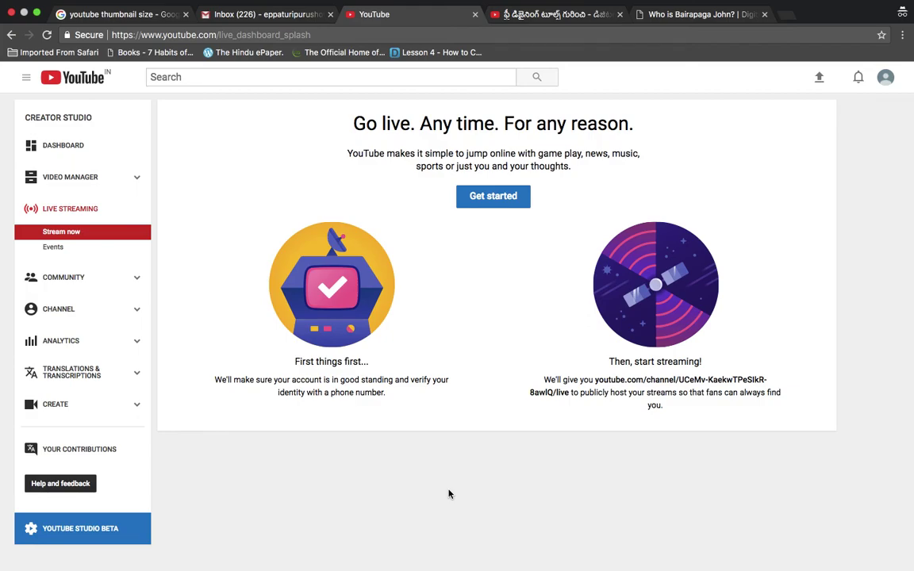
scroll(448, 495, "down", 3)
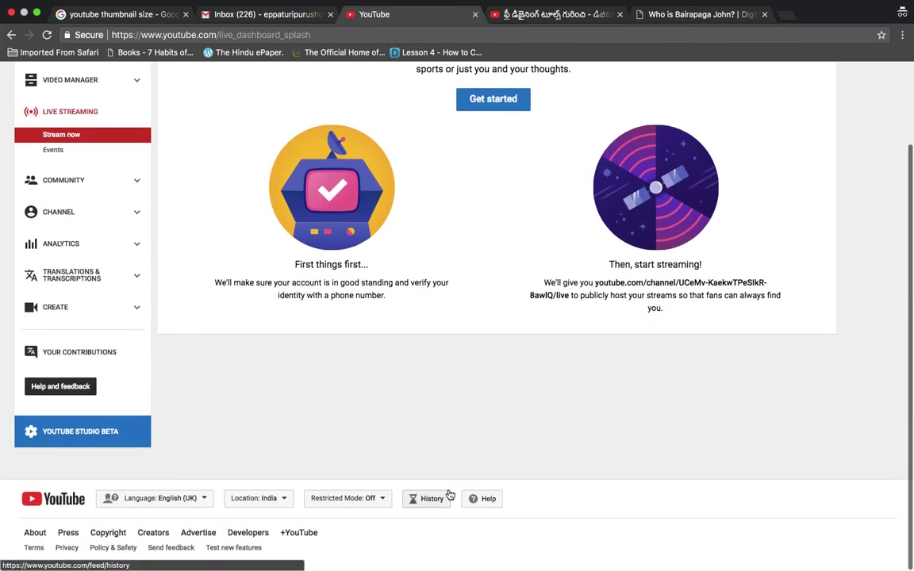
scroll(448, 494, "up", 2)
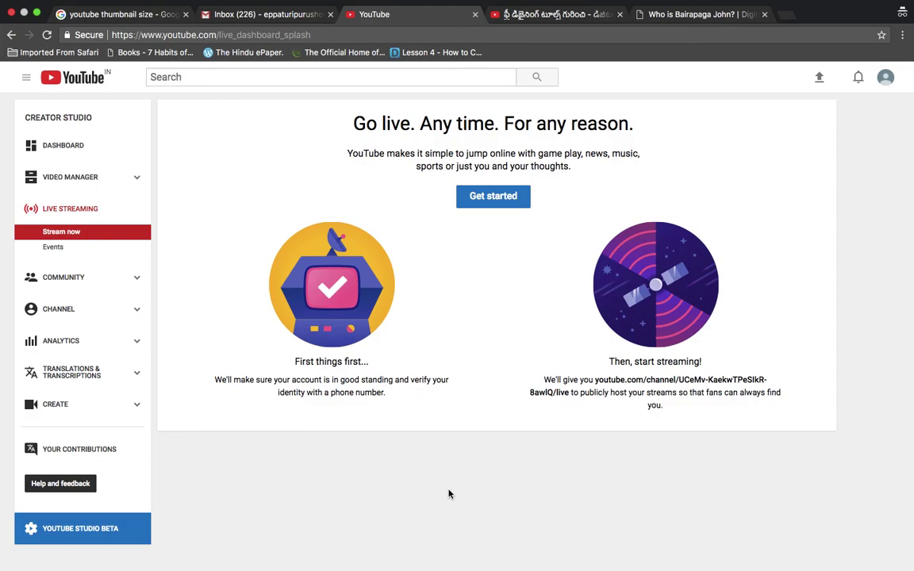
scroll(333, 340, "down", 1)
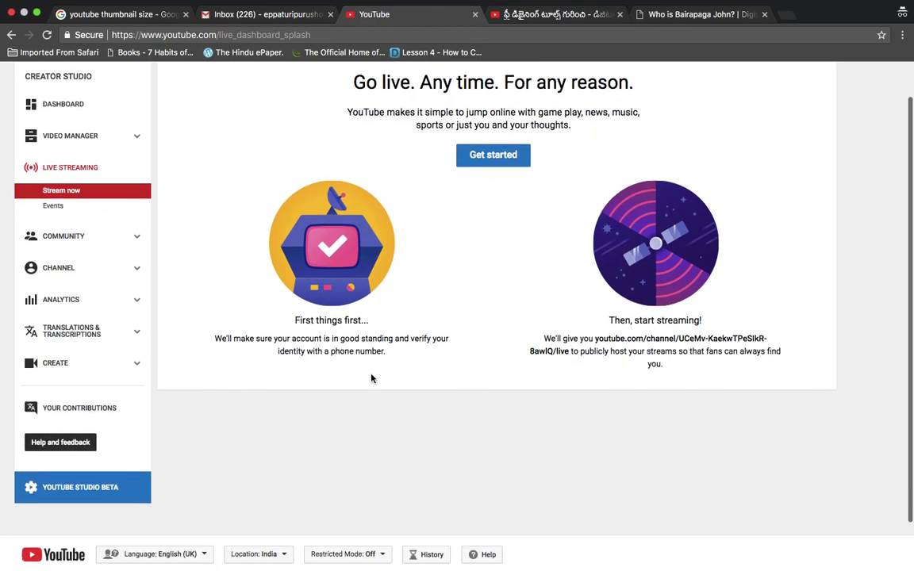
left_click(137, 301)
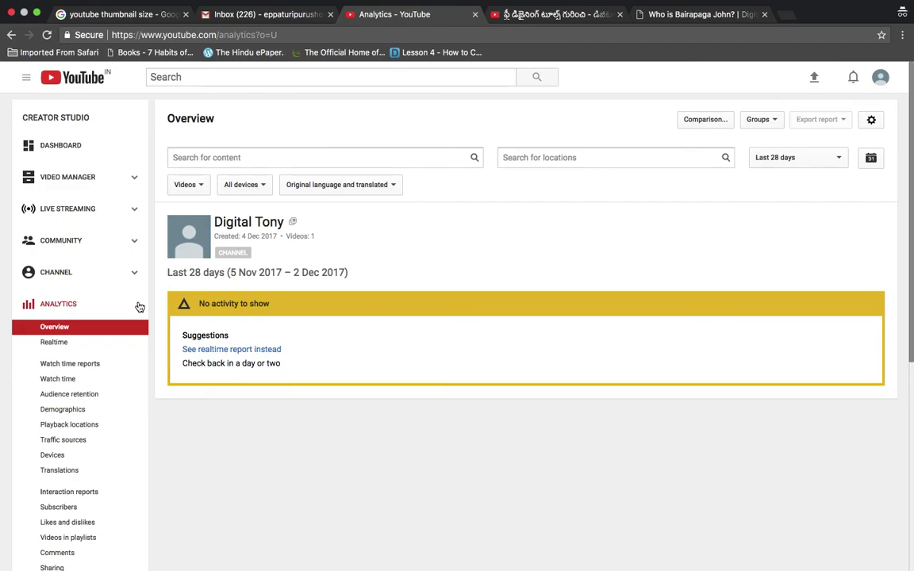
Glance at the Telugu video's watch tab, then return to the 28-day Analytics overview
left_click(520, 15)
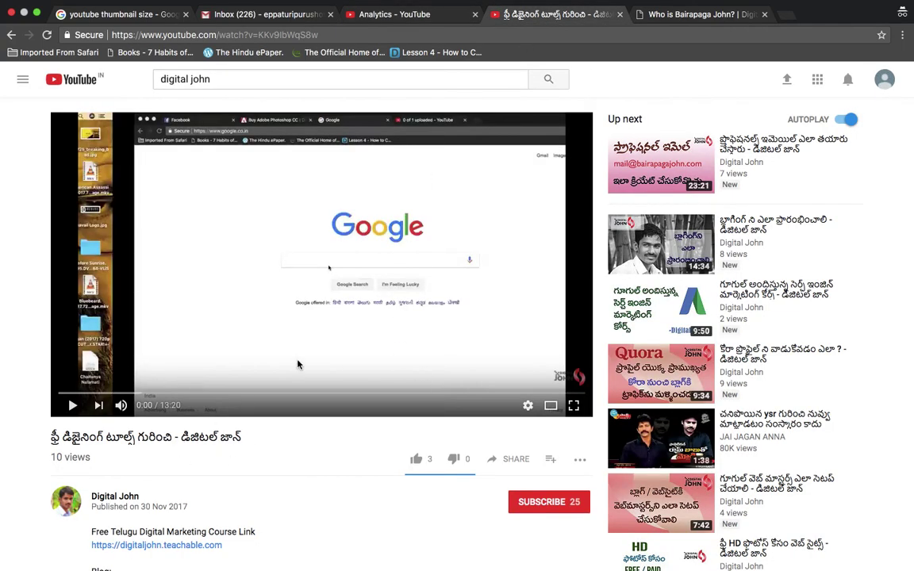
left_click(392, 16)
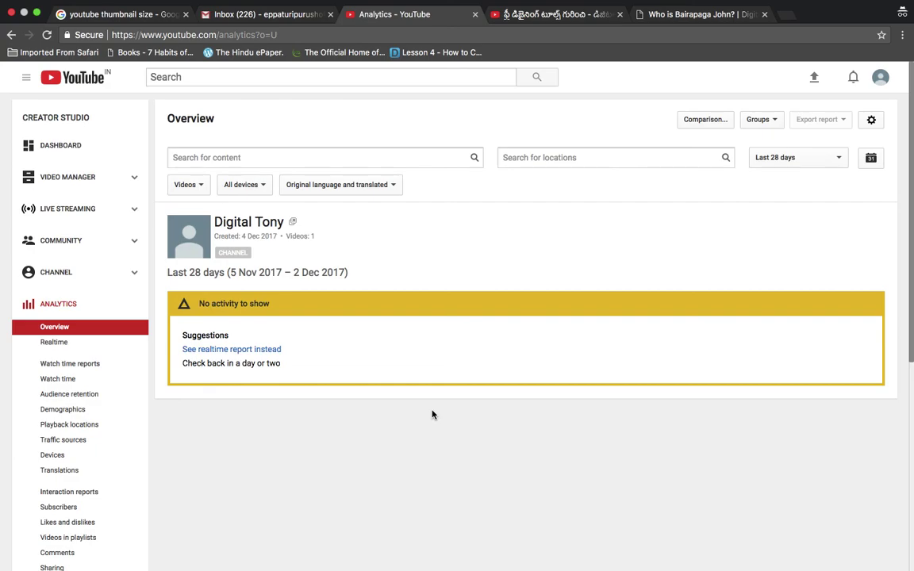
mouse_move(628, 9)
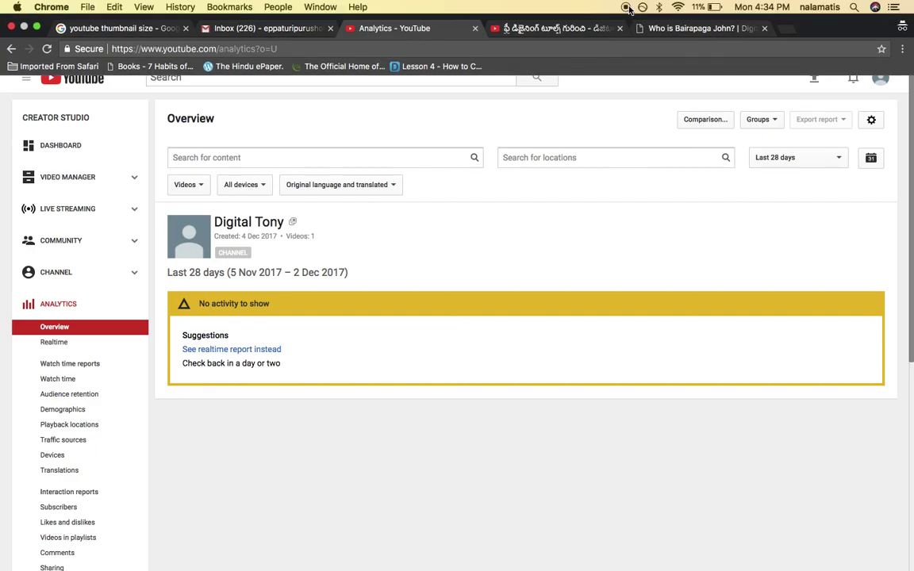